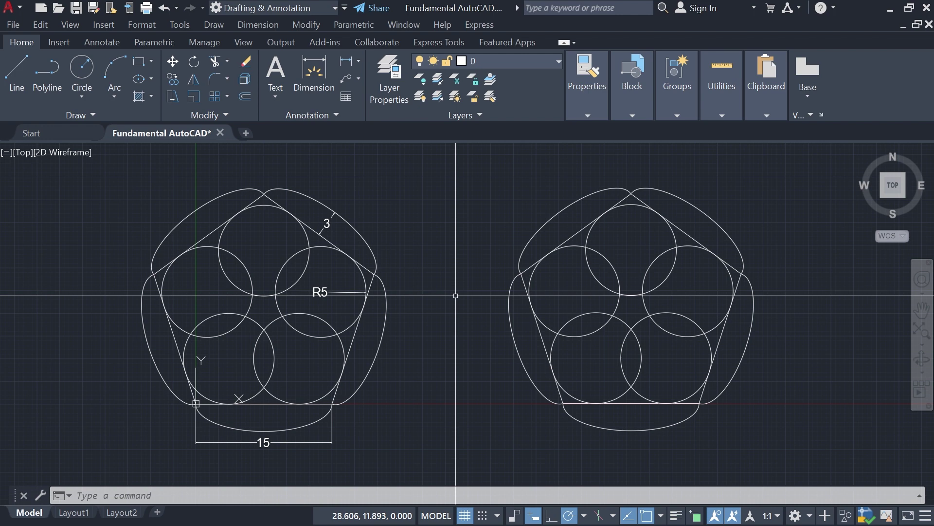
- Delete both pentagon-and-circles figures together with their dimensions to clear the drawing area
{"action": "left_click", "coordinate": [134, 160]}
{"action": "left_click", "coordinate": [803, 456]}
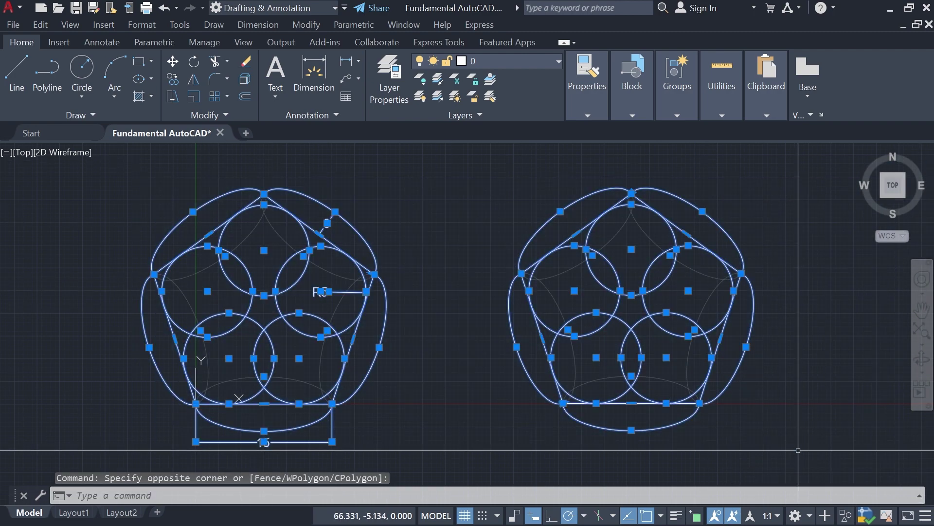
{"action": "key", "text": "Delete"}
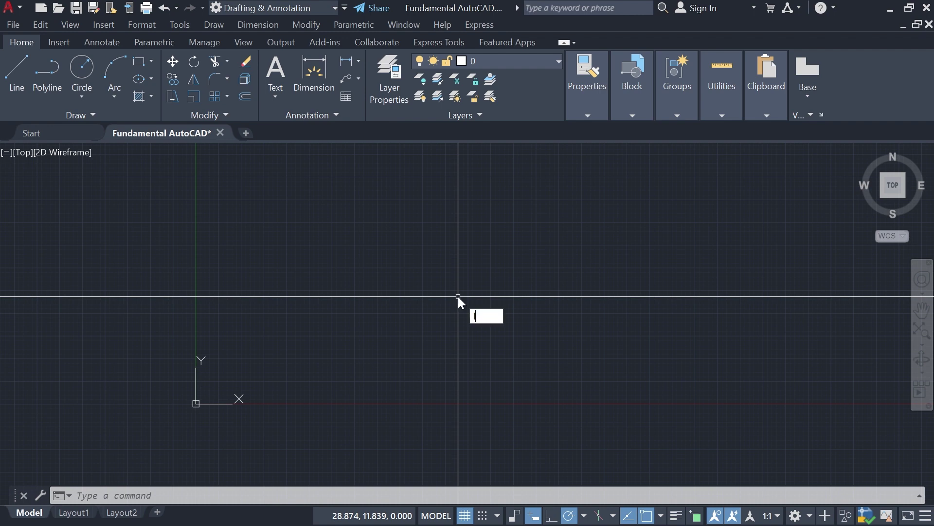
- Draw a vertical line 20 units long upward from the origin 0,0
{"action": "key", "text": "Return"}
{"action": "middle_click_drag", "start_coordinate": [238, 399], "coordinate": [391, 340]}
{"action": "type", "text": "0,0"}
{"action": "key", "text": "Return"}
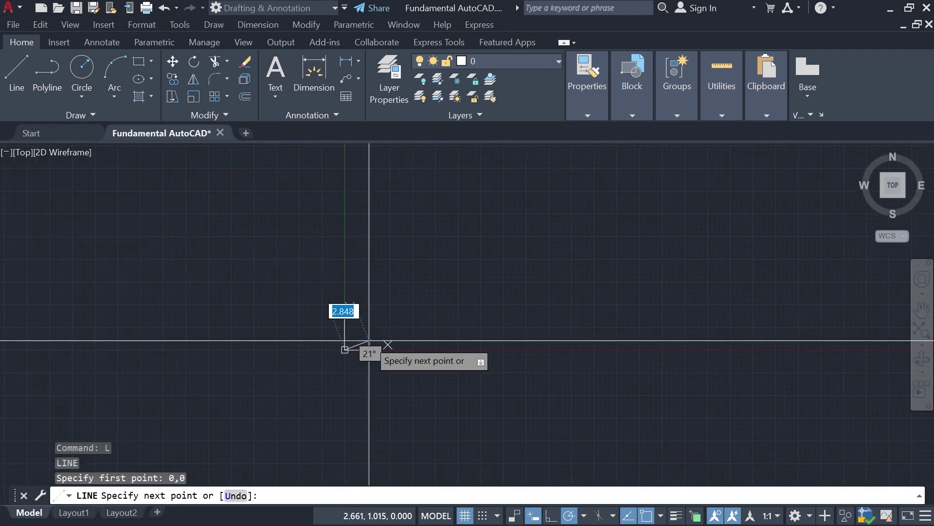
{"action": "type", "text": "20"}
{"action": "key", "text": "Return"}
{"action": "key", "text": "Escape"}
{"action": "middle_click_drag", "start_coordinate": [371, 239], "coordinate": [458, 269]}
{"action": "scroll", "coordinate": [481, 272], "scroll_direction": "up", "scroll_amount": 2}
{"action": "scroll", "coordinate": [436, 272], "scroll_direction": "down", "scroll_amount": 2}
{"action": "scroll", "coordinate": [436, 271], "scroll_direction": "up", "scroll_amount": 2}
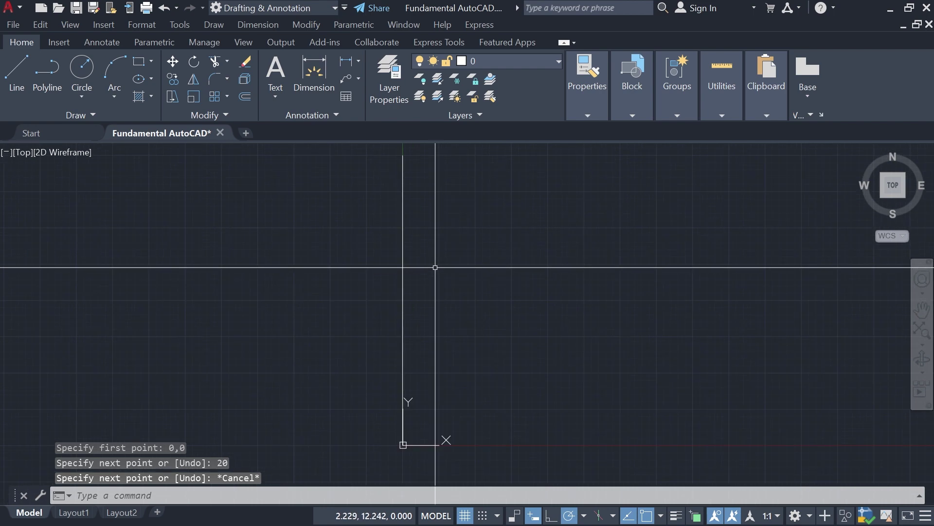
{"action": "scroll", "coordinate": [435, 267], "scroll_direction": "down", "scroll_amount": 2}
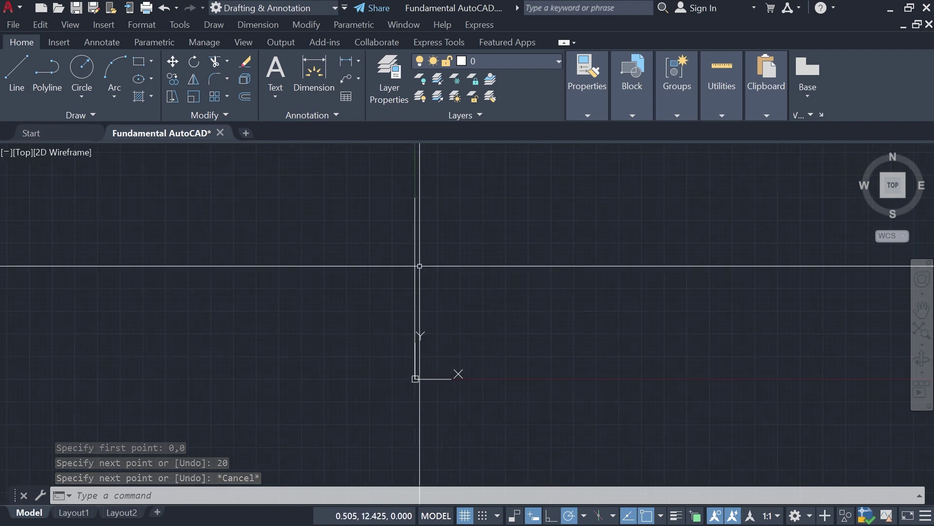
{"action": "scroll", "coordinate": [419, 265], "scroll_direction": "up", "scroll_amount": 2}
{"action": "scroll", "coordinate": [523, 263], "scroll_direction": "down", "scroll_amount": 2}
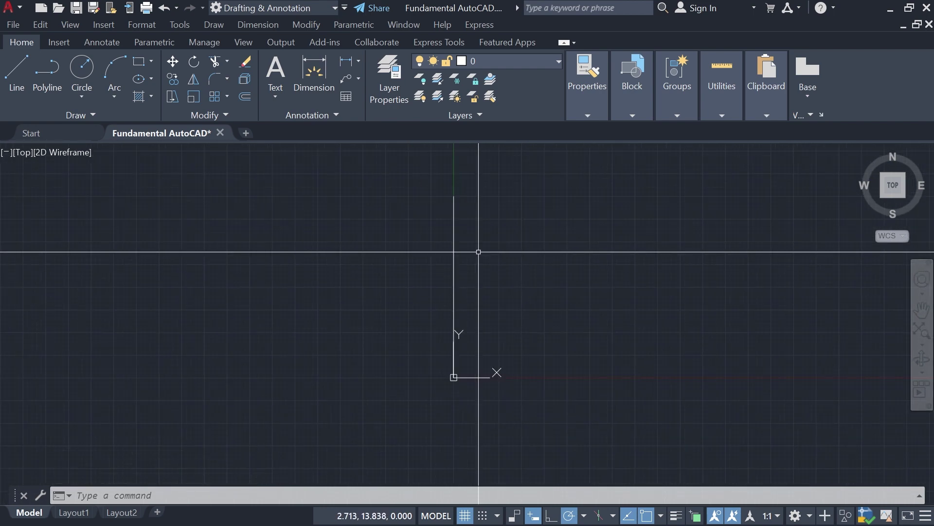
{"action": "scroll", "coordinate": [417, 250], "scroll_direction": "up", "scroll_amount": 2}
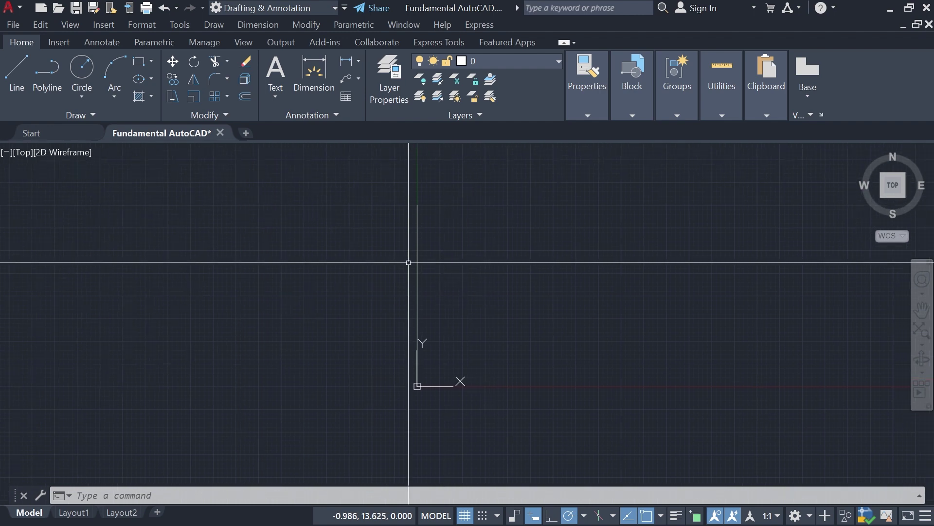
{"action": "scroll", "coordinate": [458, 256], "scroll_direction": "down", "scroll_amount": 2}
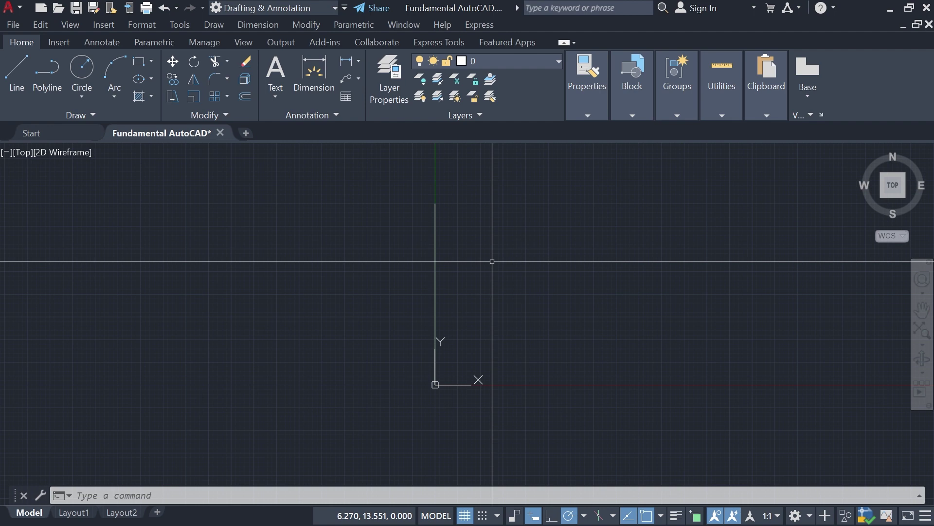
- Offset the vertical line by 5 units to its right side
{"action": "key", "text": "Return"}
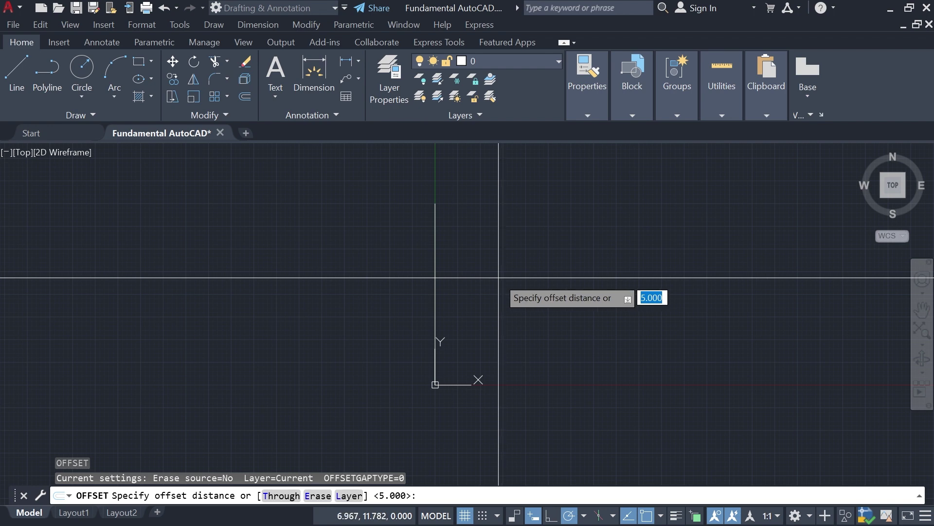
{"action": "key", "text": "Return"}
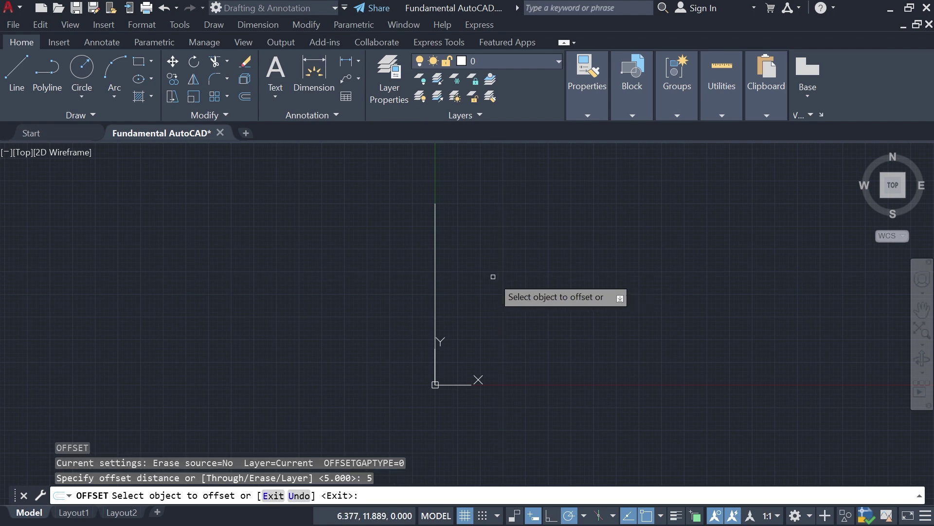
{"action": "left_click", "coordinate": [435, 269]}
{"action": "left_click", "coordinate": [480, 277]}
{"action": "scroll", "coordinate": [434, 264], "scroll_direction": "up", "scroll_amount": 2}
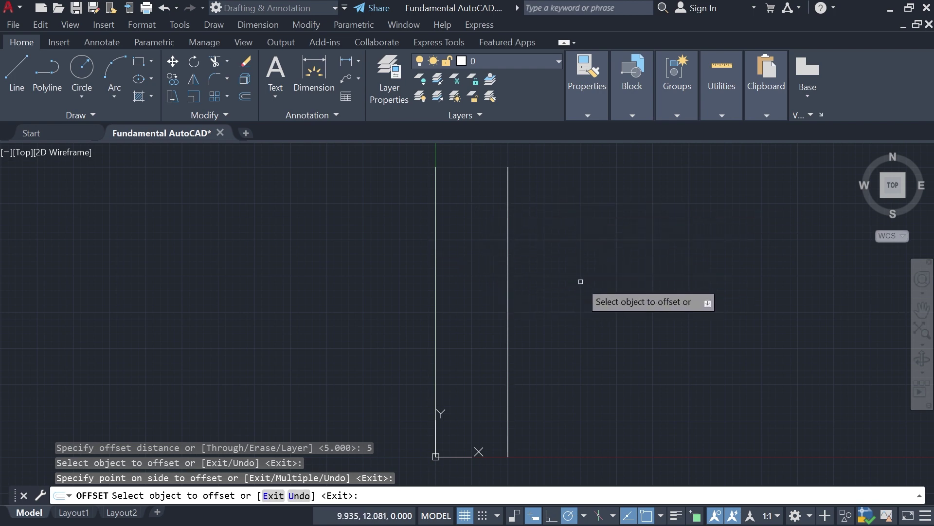
{"action": "scroll", "coordinate": [599, 278], "scroll_direction": "down", "scroll_amount": 2}
{"action": "middle_click_drag", "start_coordinate": [665, 279], "coordinate": [430, 282]}
{"action": "key", "text": "Escape"}
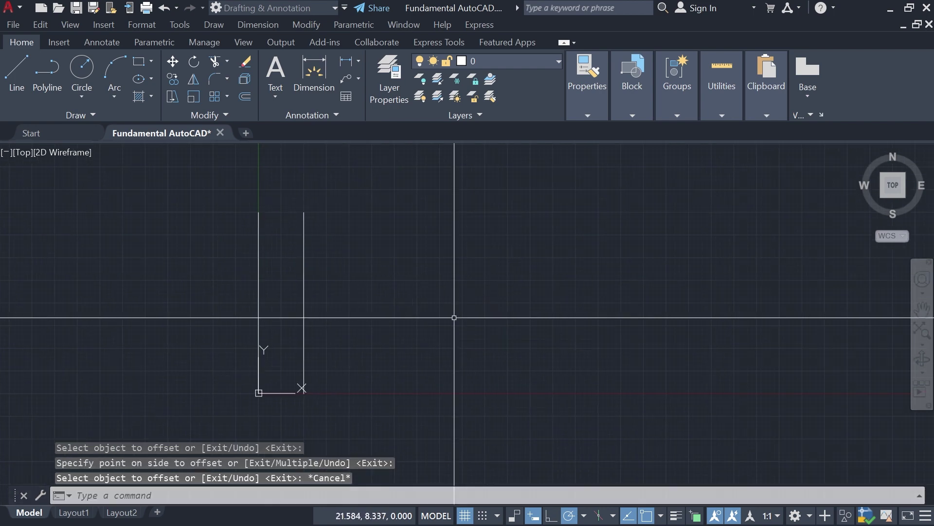
- Draw a 20 by 20 rectangle to the right of the two vertical lines, with its base on the X axis
{"action": "middle_click_drag", "start_coordinate": [454, 317], "coordinate": [470, 317]}
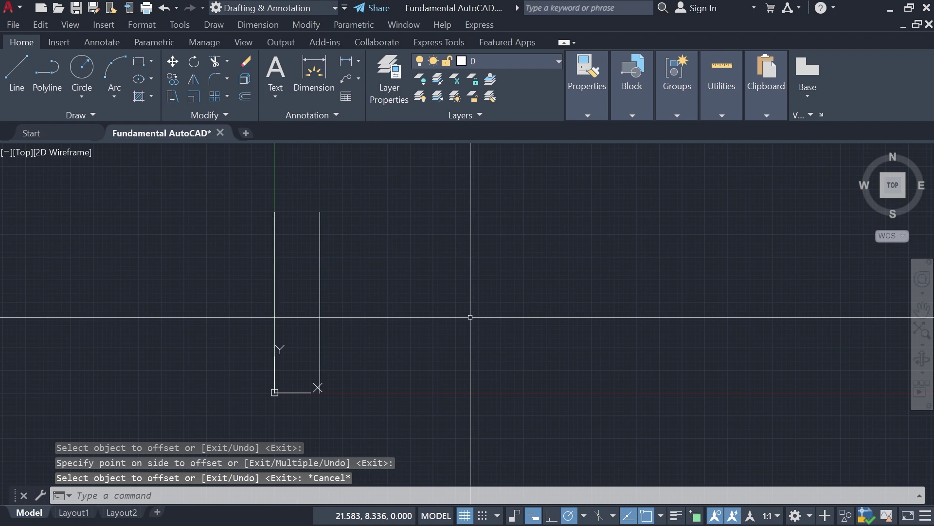
{"action": "type", "text": "rec"}
{"action": "key", "text": "Return"}
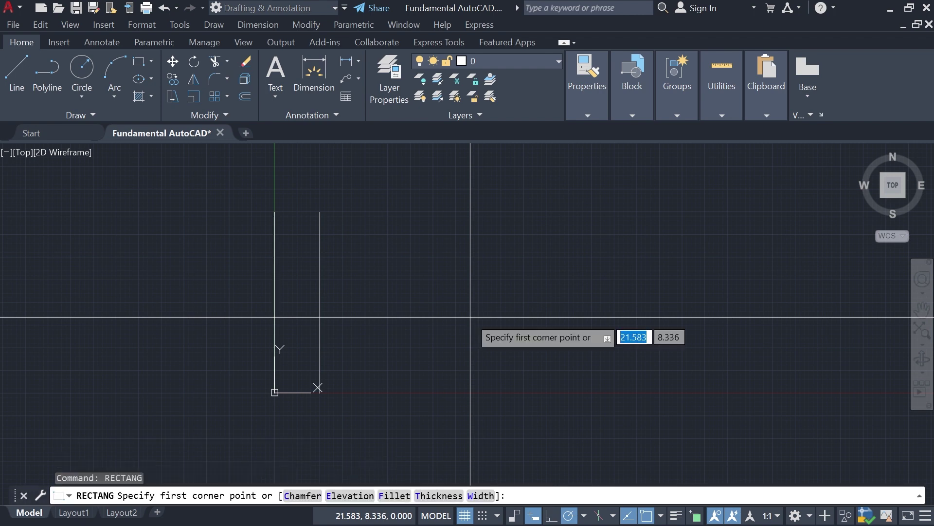
{"action": "left_click", "coordinate": [376, 392]}
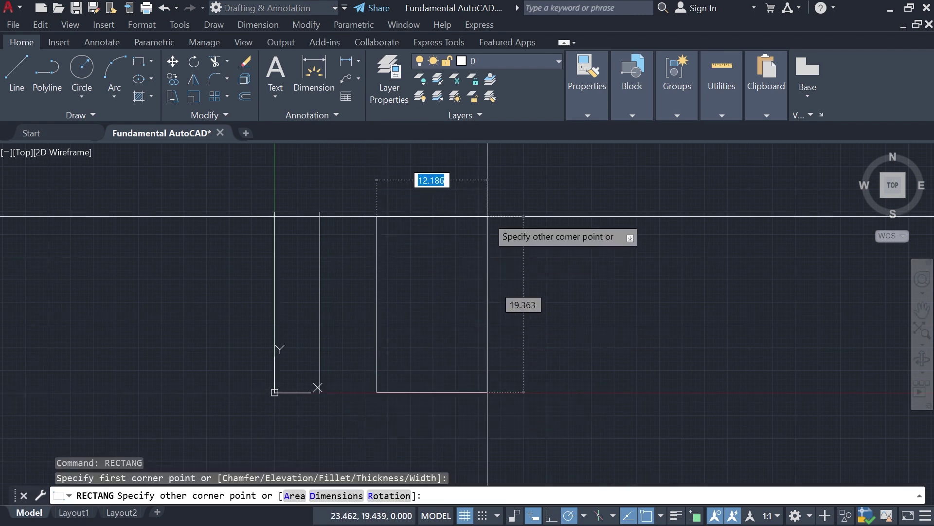
{"action": "type", "text": "20,20"}
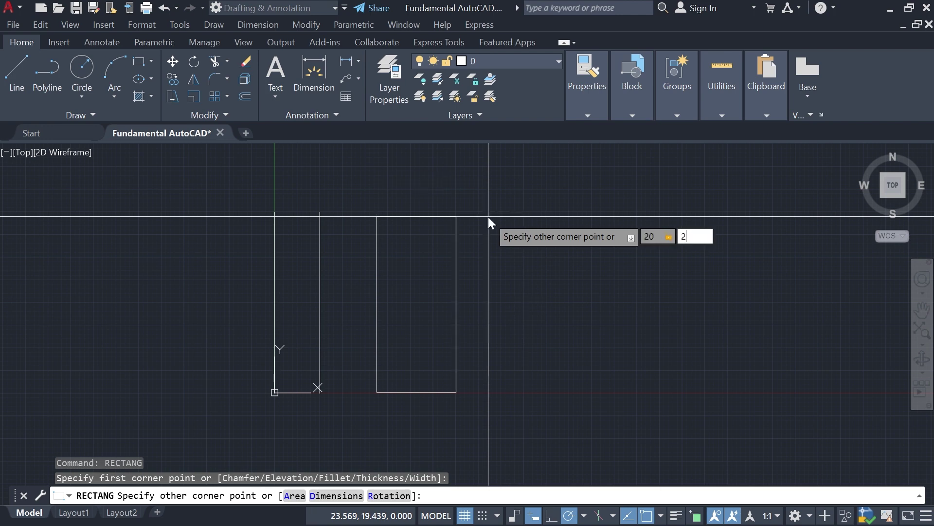
{"action": "key", "text": "Return"}
{"action": "middle_click_drag", "start_coordinate": [465, 260], "coordinate": [484, 260]}
{"action": "scroll", "coordinate": [481, 253], "scroll_direction": "up", "scroll_amount": 2}
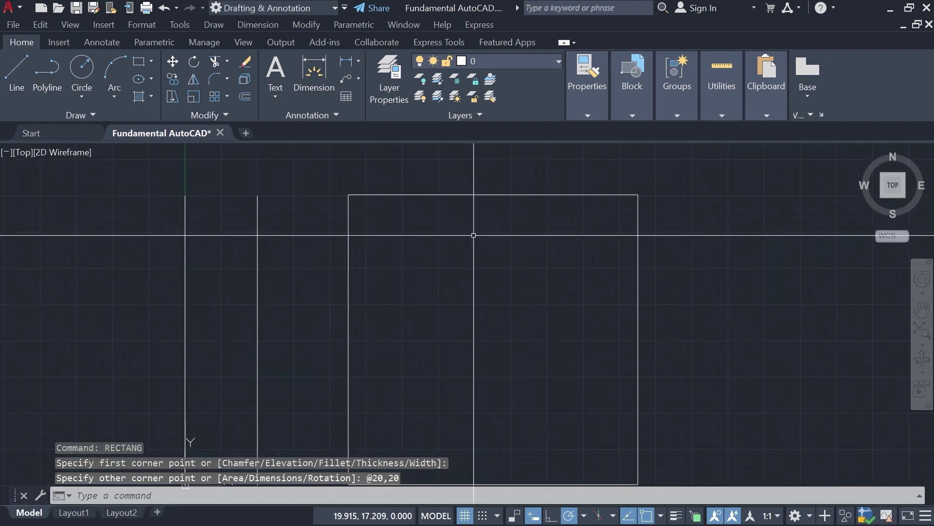
{"action": "scroll", "coordinate": [475, 234], "scroll_direction": "down", "scroll_amount": 2}
{"action": "scroll", "coordinate": [473, 232], "scroll_direction": "up", "scroll_amount": 2}
{"action": "scroll", "coordinate": [473, 231], "scroll_direction": "down", "scroll_amount": 2}
{"action": "scroll", "coordinate": [473, 231], "scroll_direction": "up", "scroll_amount": 2}
{"action": "scroll", "coordinate": [473, 230], "scroll_direction": "down", "scroll_amount": 2}
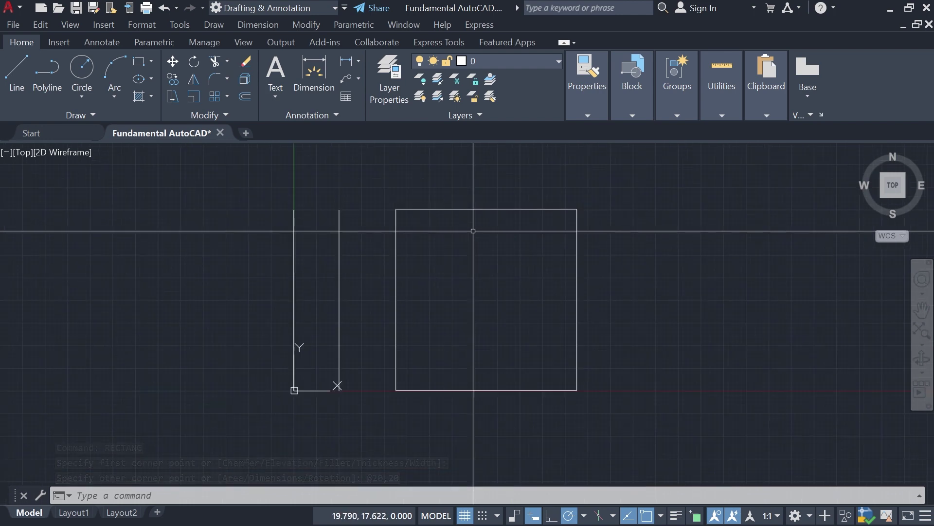
{"action": "scroll", "coordinate": [473, 231], "scroll_direction": "up", "scroll_amount": 2}
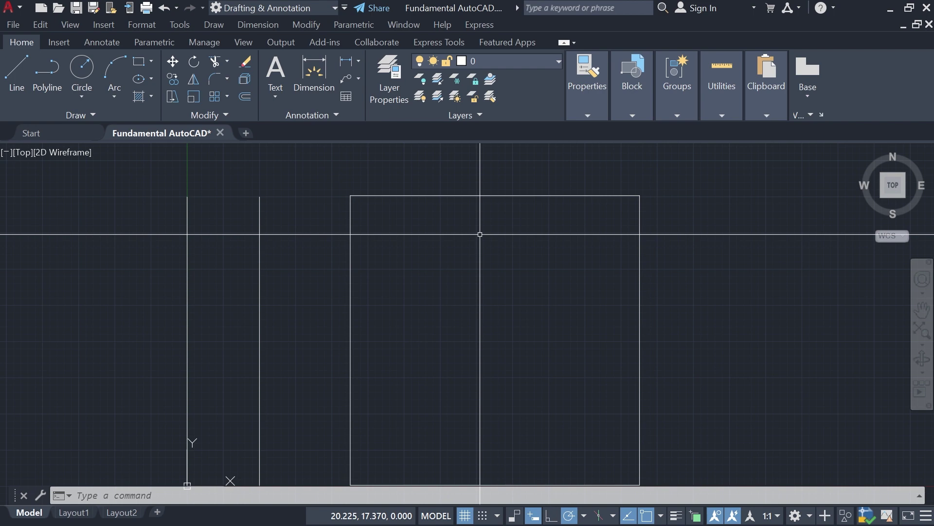
- Offset the 20 by 20 rectangle inward by 1 unit
{"action": "type", "text": "O"}
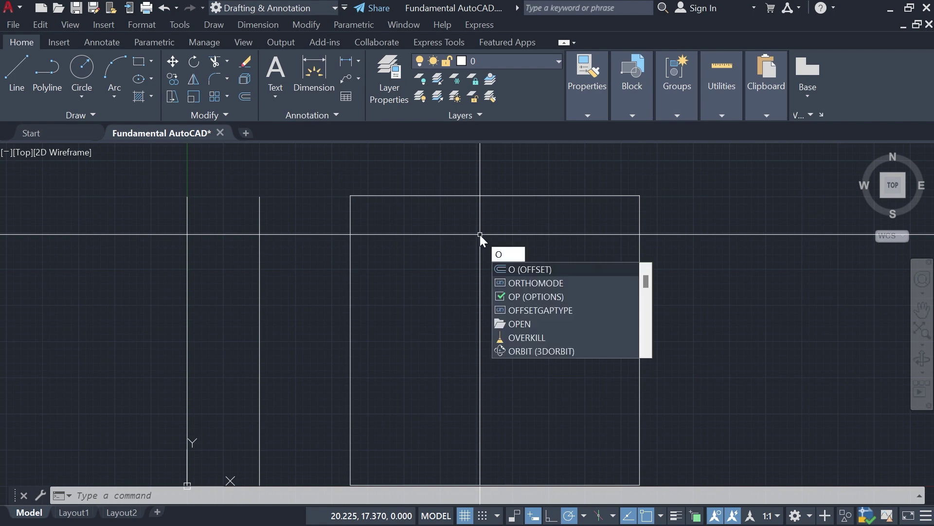
{"action": "key", "text": "Return"}
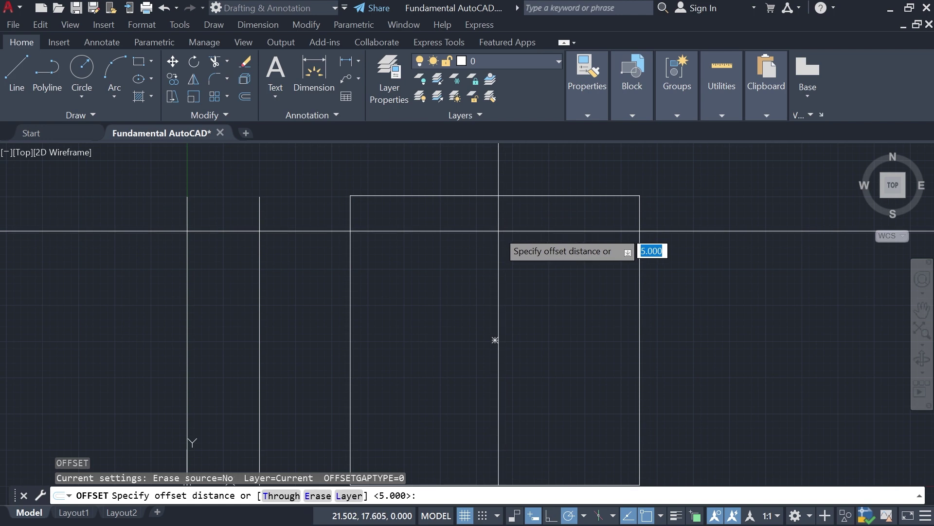
{"action": "type", "text": "1"}
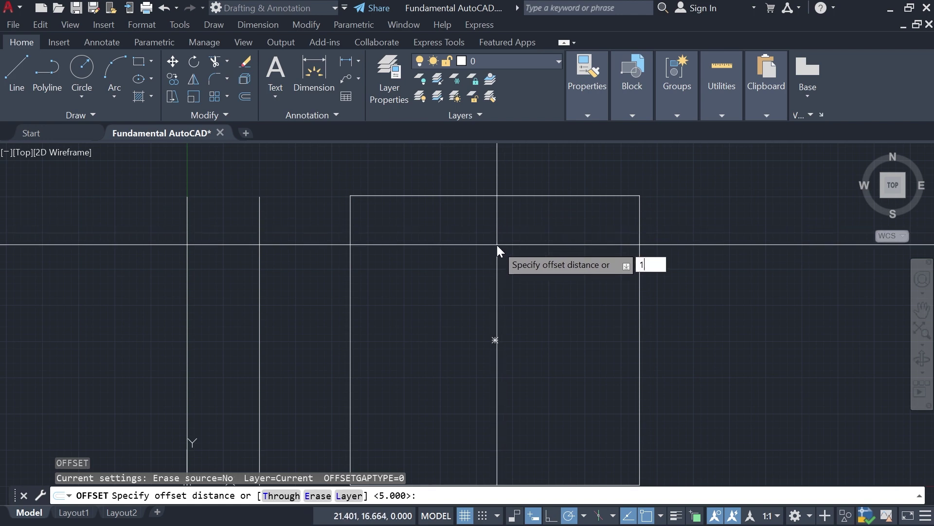
{"action": "key", "text": "Return"}
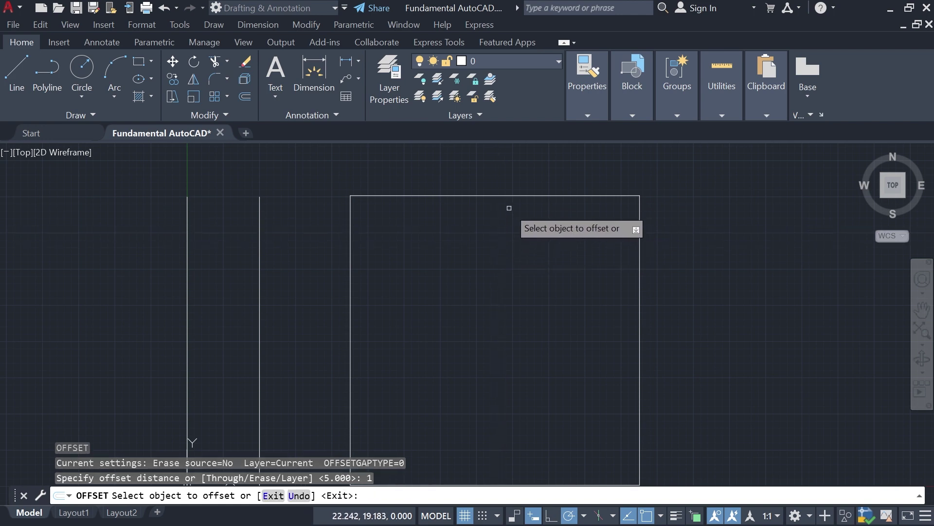
{"action": "left_click", "coordinate": [518, 194]}
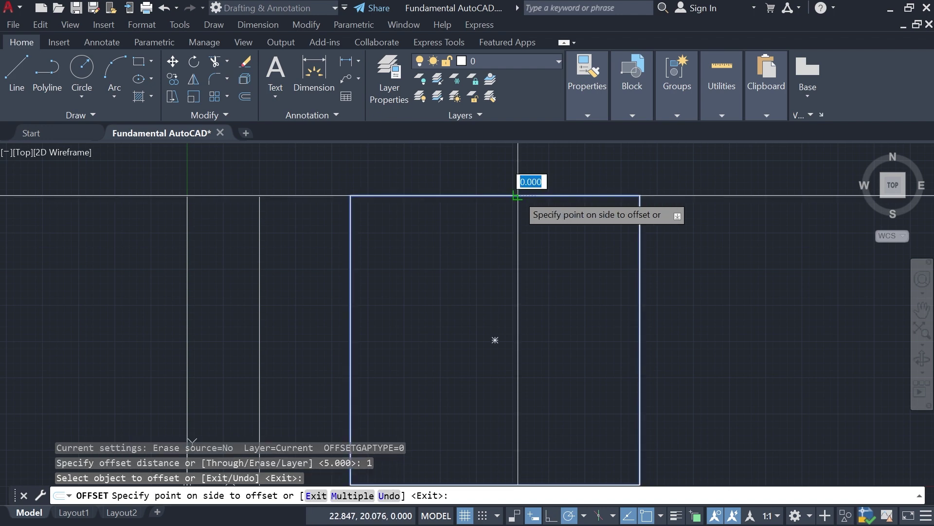
{"action": "scroll", "coordinate": [467, 251], "scroll_direction": "down", "scroll_amount": 1}
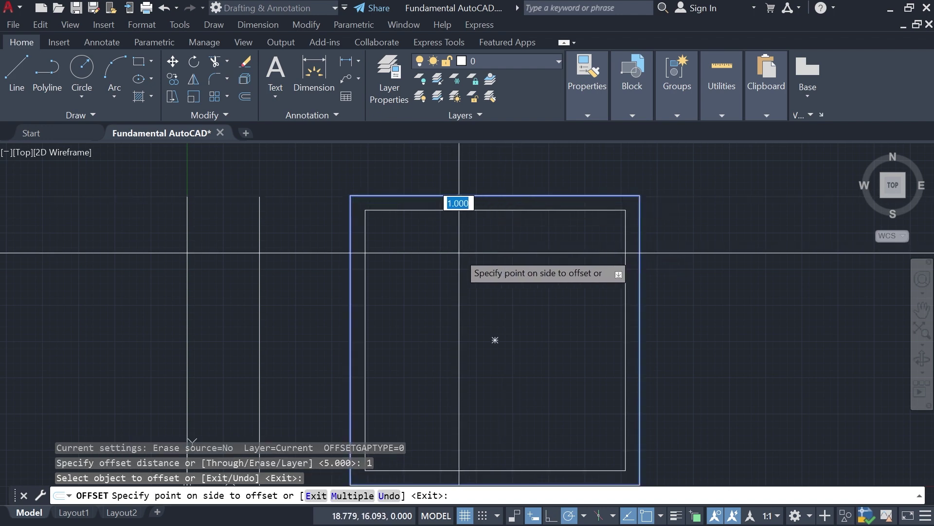
{"action": "left_click", "coordinate": [452, 250]}
{"action": "scroll", "coordinate": [417, 245], "scroll_direction": "down", "scroll_amount": 3}
{"action": "scroll", "coordinate": [417, 246], "scroll_direction": "up", "scroll_amount": 2}
{"action": "scroll", "coordinate": [445, 243], "scroll_direction": "down", "scroll_amount": 1}
{"action": "middle_click_drag", "start_coordinate": [444, 242], "coordinate": [498, 219]}
{"action": "scroll", "coordinate": [614, 191], "scroll_direction": "up", "scroll_amount": 2}
{"action": "scroll", "coordinate": [632, 197], "scroll_direction": "down", "scroll_amount": 2}
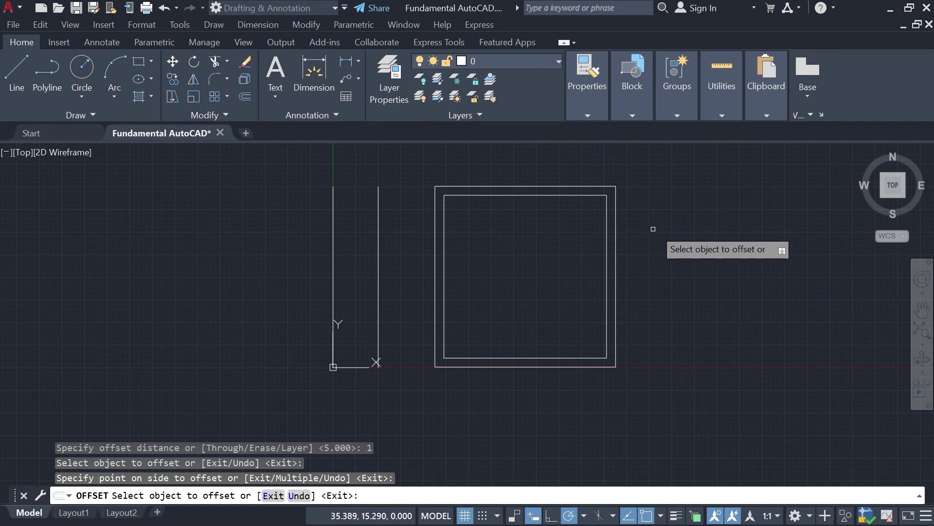
- Leave the Offset command and draw a freehand vertical line to the right of the squares, about as tall as the outer square
{"action": "middle_click_drag", "start_coordinate": [664, 238], "coordinate": [424, 252]}
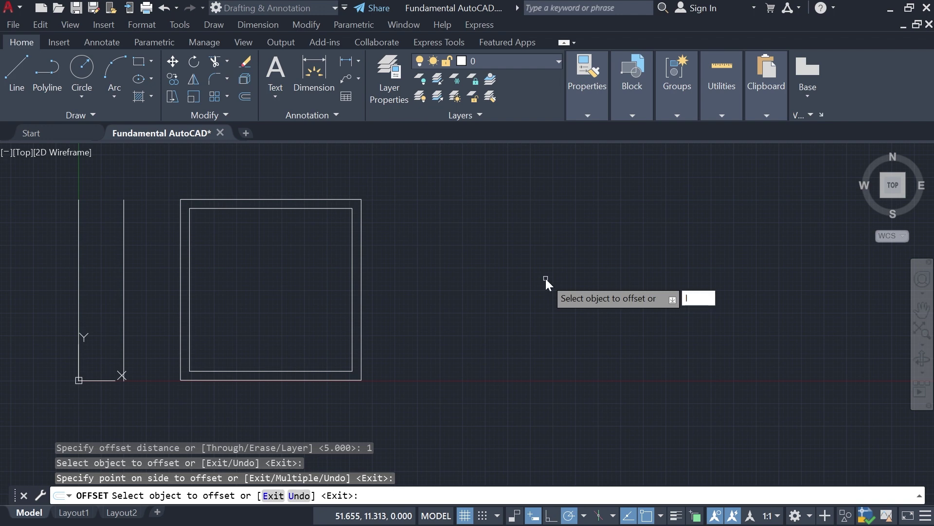
{"action": "key", "text": "Return"}
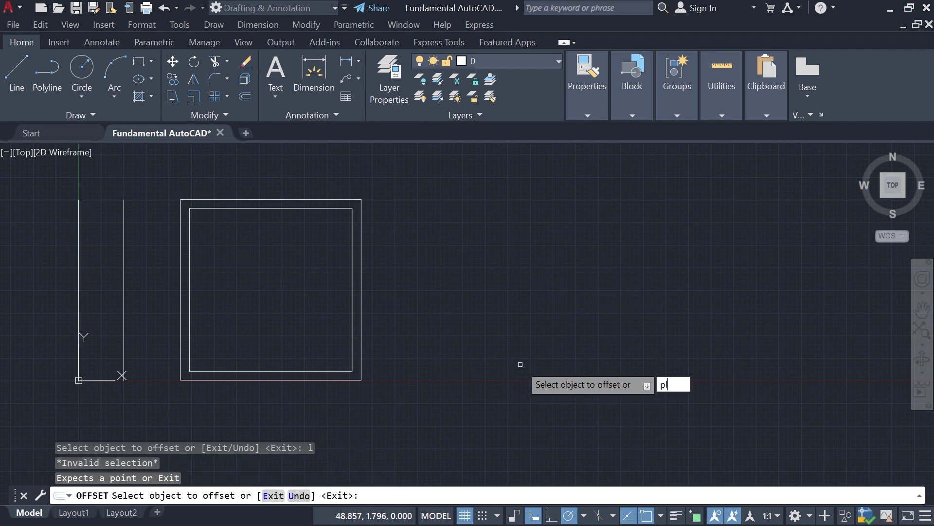
{"action": "key", "text": "Escape"}
{"action": "type", "text": "l"}
{"action": "key", "text": "Return"}
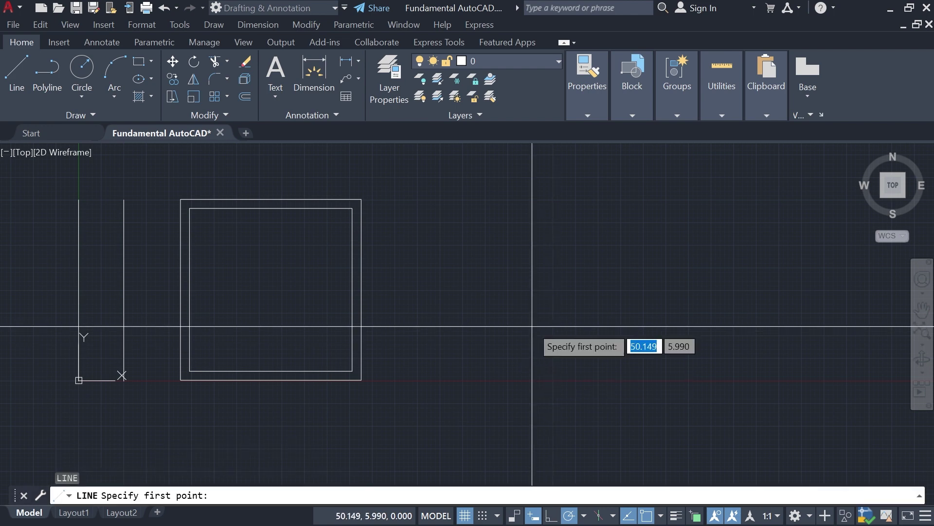
{"action": "left_click", "coordinate": [477, 376]}
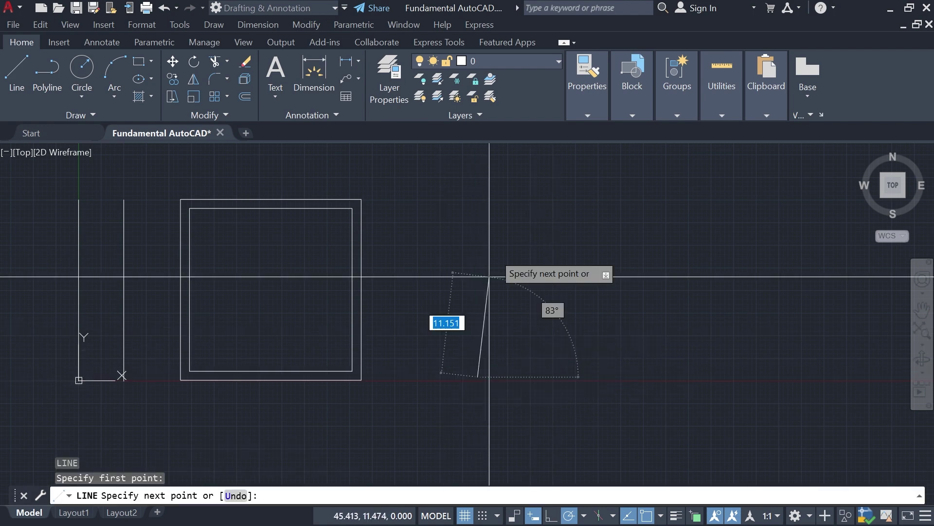
{"action": "left_click", "coordinate": [477, 198]}
{"action": "key", "text": "Escape"}
- Draw a second vertical line of similar height, well to the right of the previous one
{"action": "key", "text": "Return"}
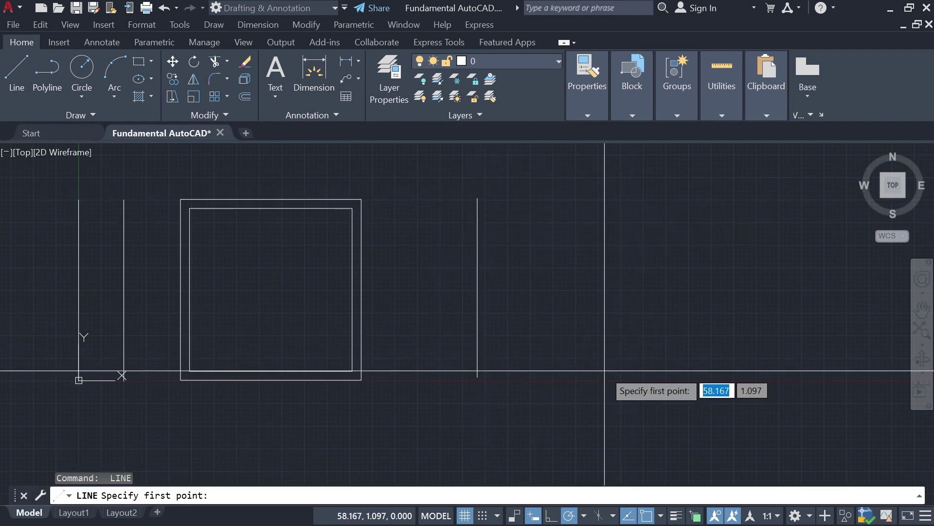
{"action": "left_click", "coordinate": [635, 376]}
{"action": "left_click", "coordinate": [634, 204]}
{"action": "key", "text": "Escape"}
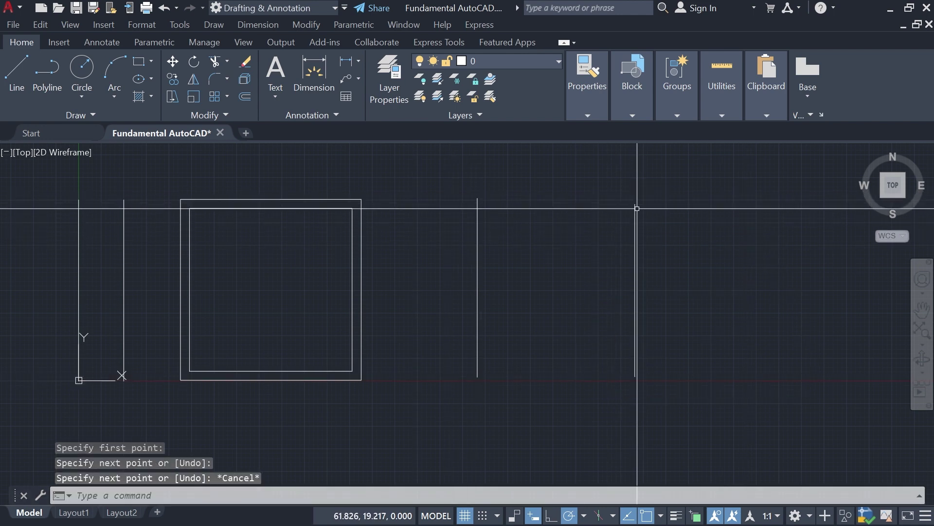
- Offset the freehand line nearest the squares with the Through option, passing through the upper endpoint of the far vertical line
{"action": "middle_click_drag", "start_coordinate": [649, 209], "coordinate": [614, 225]}
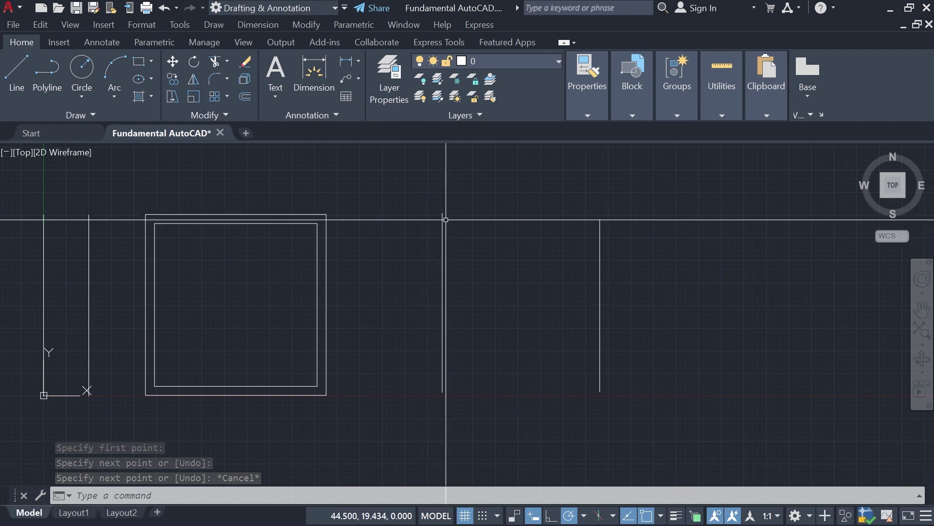
{"action": "scroll", "coordinate": [543, 275], "scroll_direction": "up", "scroll_amount": 2}
{"action": "key", "text": "Return"}
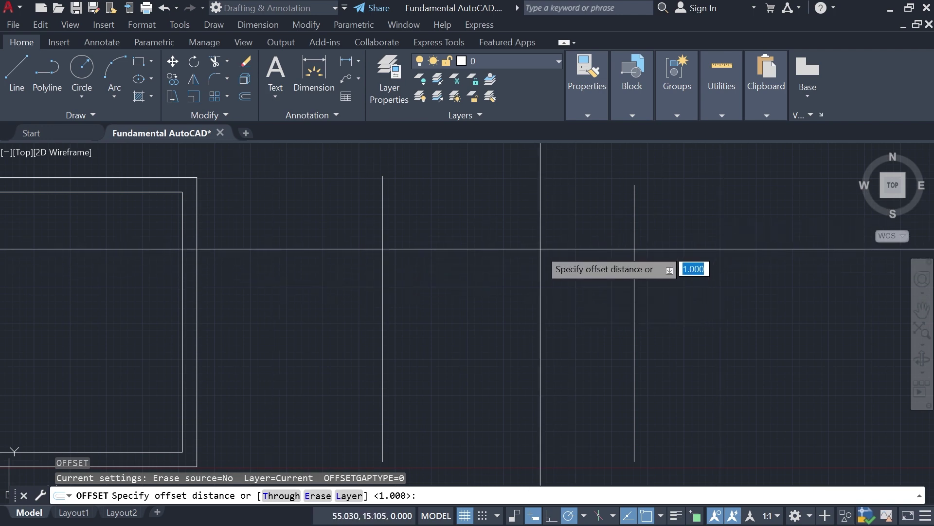
{"action": "type", "text": "t"}
{"action": "key", "text": "Return"}
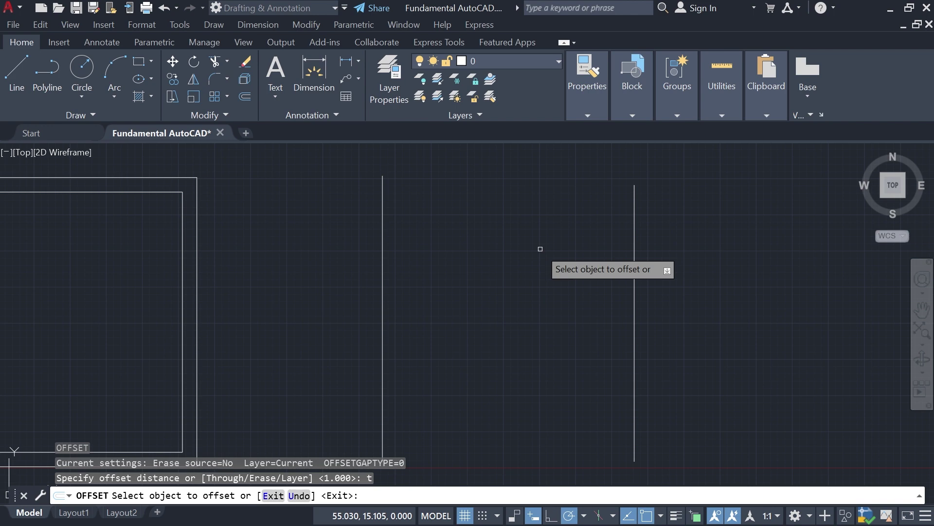
{"action": "left_click", "coordinate": [383, 239]}
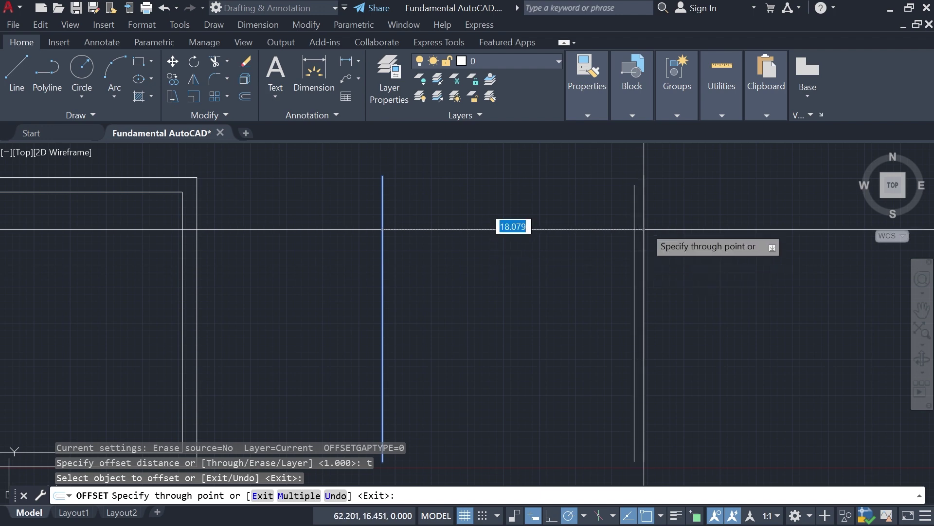
{"action": "left_click", "coordinate": [634, 183]}
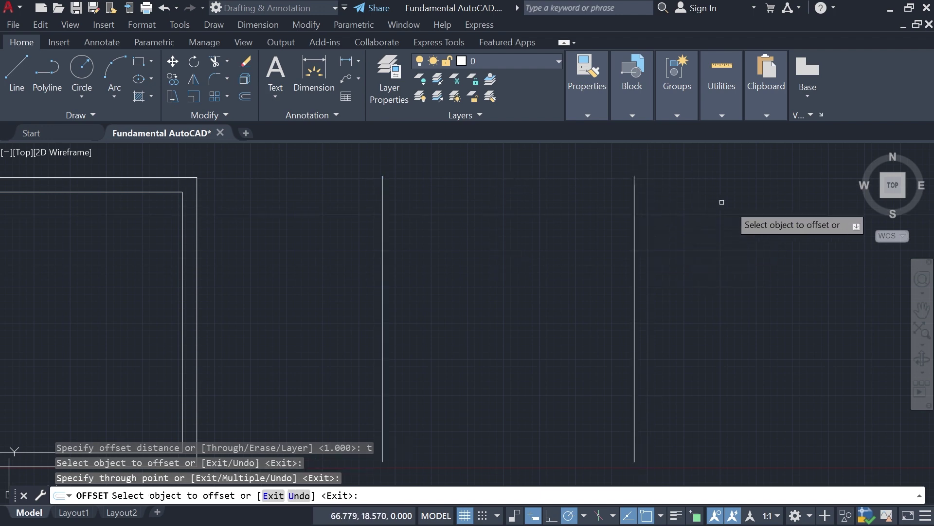
{"action": "left_click", "coordinate": [635, 193]}
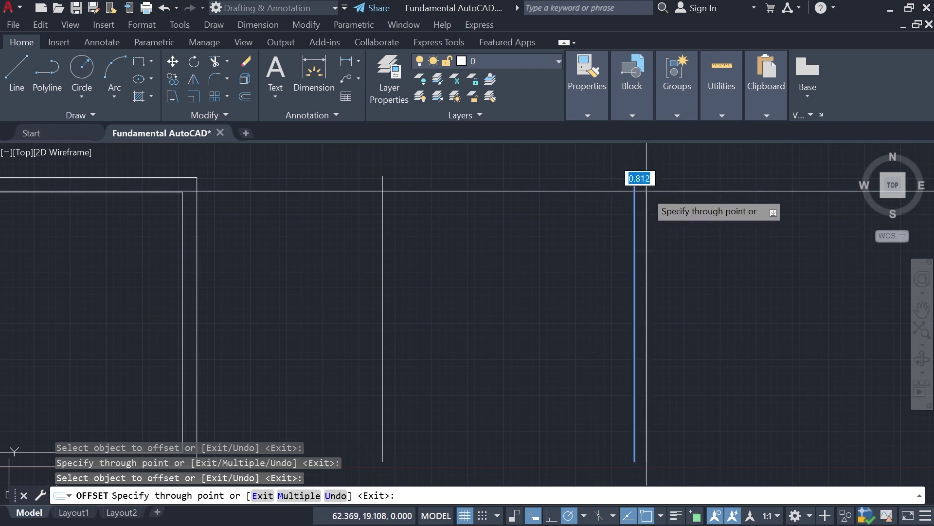
{"action": "key", "text": "Escape"}
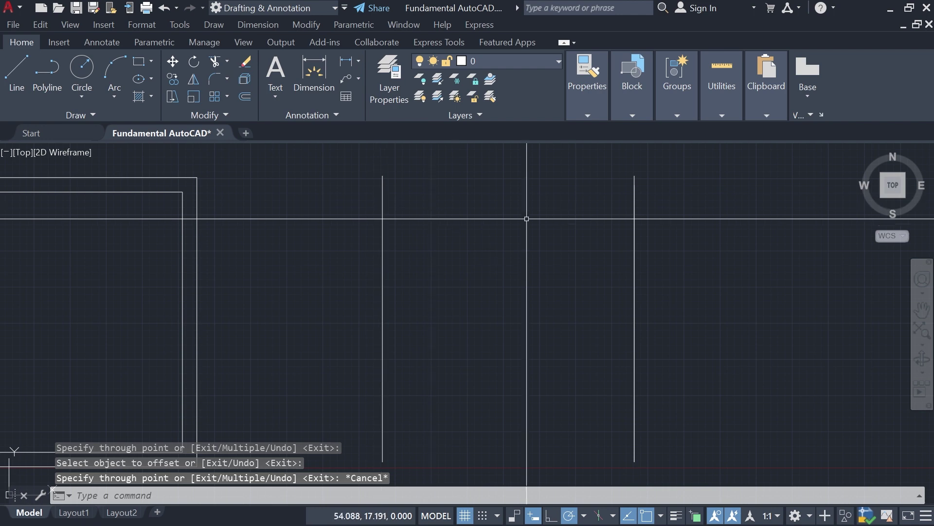
- Draw a slightly shorter vertical line in the empty area to the right of the two freehand lines
{"action": "scroll", "coordinate": [659, 224], "scroll_direction": "down", "scroll_amount": 3}
{"action": "middle_click_drag", "start_coordinate": [659, 223], "coordinate": [453, 234]}
{"action": "middle_click_drag", "start_coordinate": [516, 233], "coordinate": [471, 224]}
{"action": "mouse_move", "coordinate": [529, 201]}
{"action": "middle_mouse_down"}
{"action": "mouse_move", "coordinate": [456, 221]}
{"action": "mouse_move", "coordinate": [486, 215]}
{"action": "middle_mouse_up"}
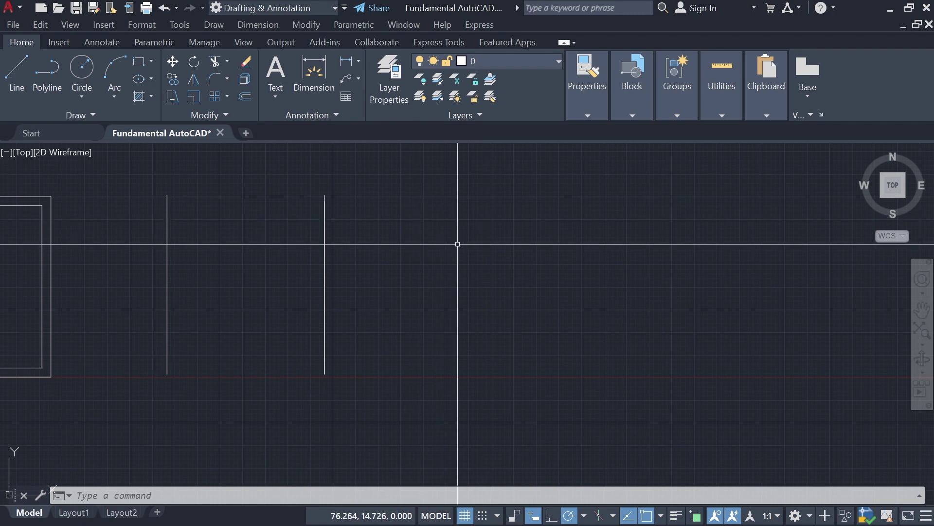
{"action": "type", "text": "l"}
{"action": "key", "text": "Return"}
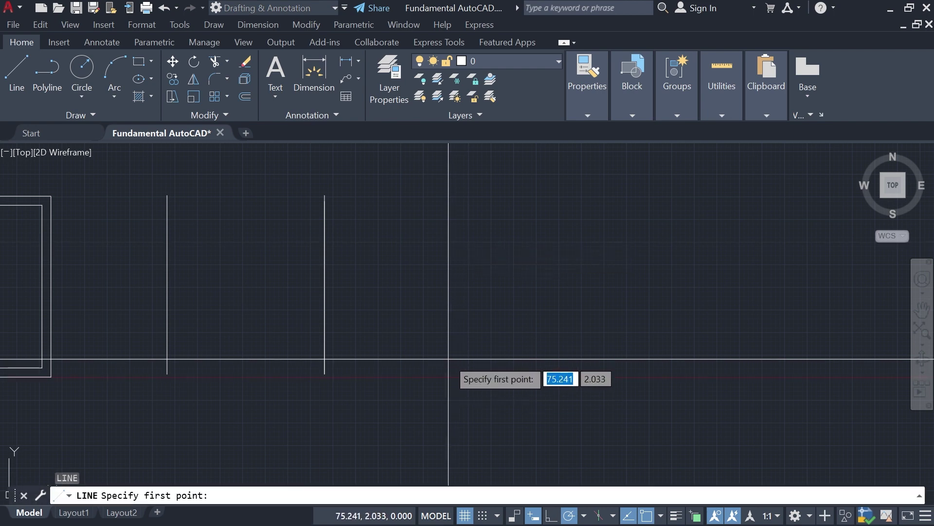
{"action": "left_click", "coordinate": [447, 357]}
{"action": "left_click", "coordinate": [447, 212]}
{"action": "key", "text": "Escape"}
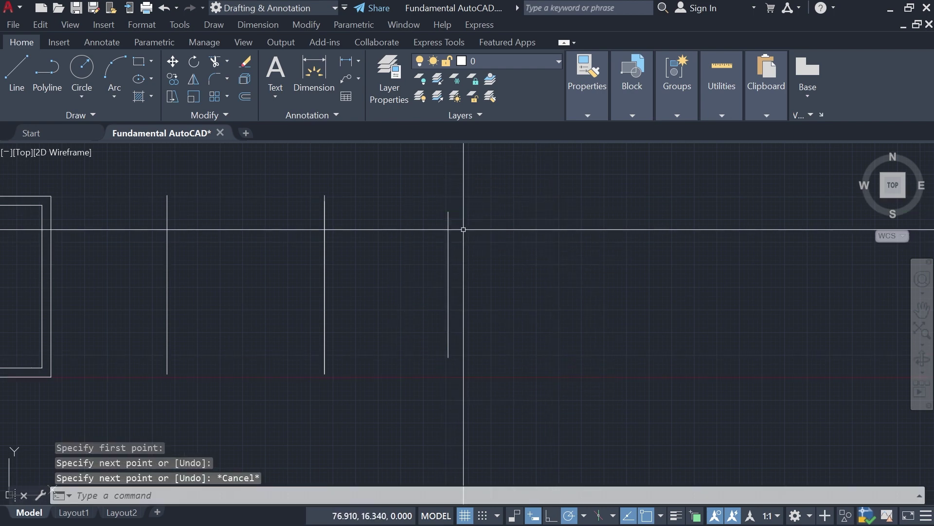
- Offset the shorter vertical line five times to its right at a distance of 5, using the Multiple option
{"action": "type", "text": "o"}
{"action": "key", "text": "Return"}
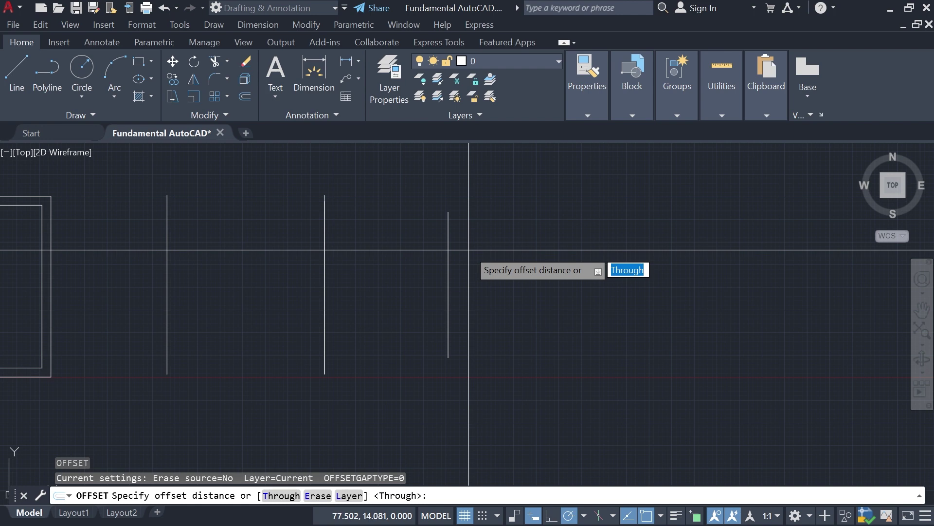
{"action": "key", "text": "Return"}
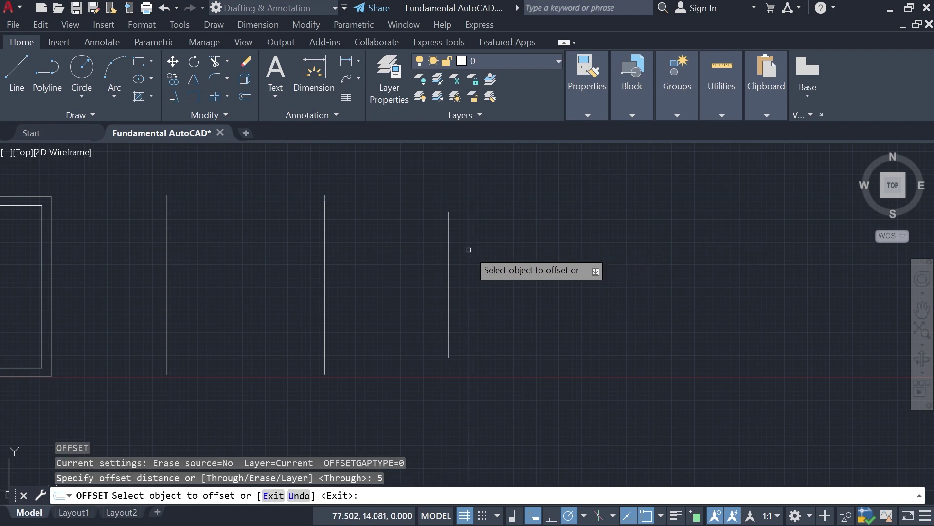
{"action": "left_click", "coordinate": [449, 266]}
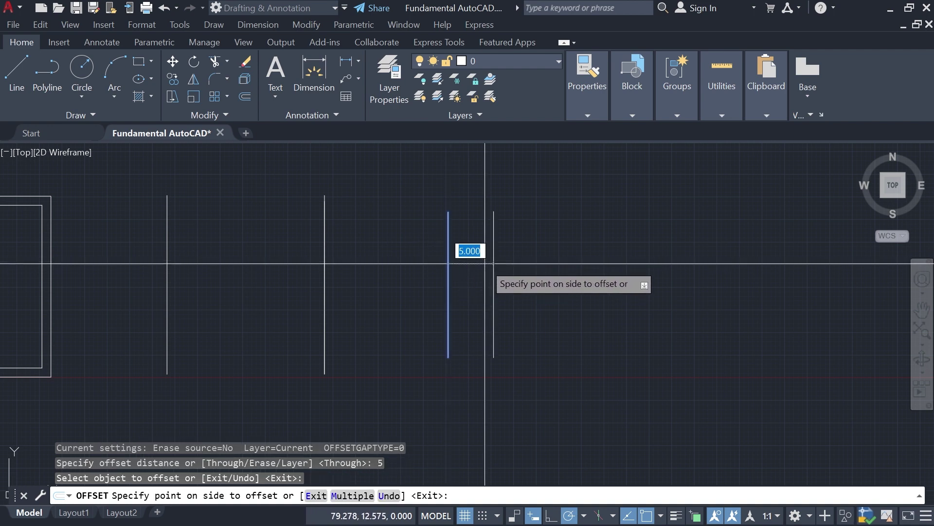
{"action": "type", "text": "m"}
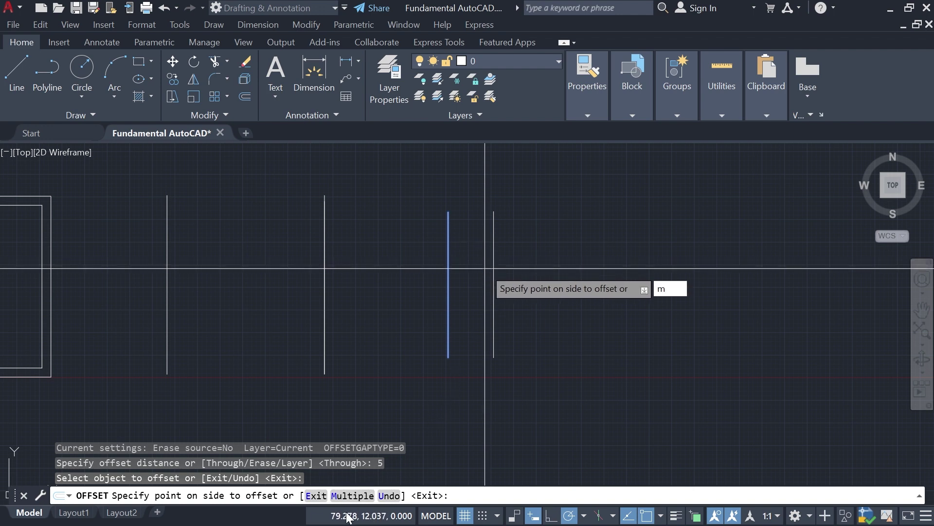
{"action": "key", "text": "Return"}
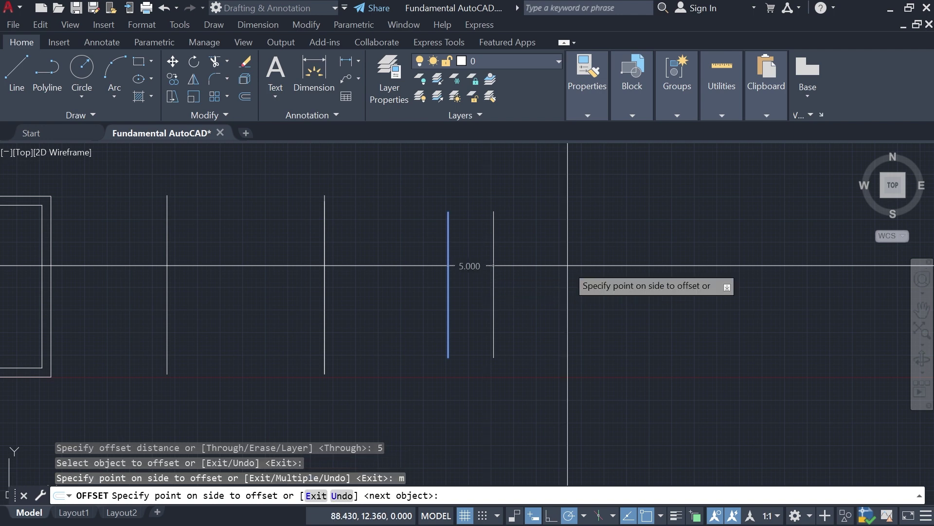
{"action": "left_click", "coordinate": [553, 269]}
{"action": "left_click", "coordinate": [591, 269]}
{"action": "left_click", "coordinate": [637, 269]}
{"action": "left_click", "coordinate": [713, 269]}
{"action": "left_click", "coordinate": [720, 269]}
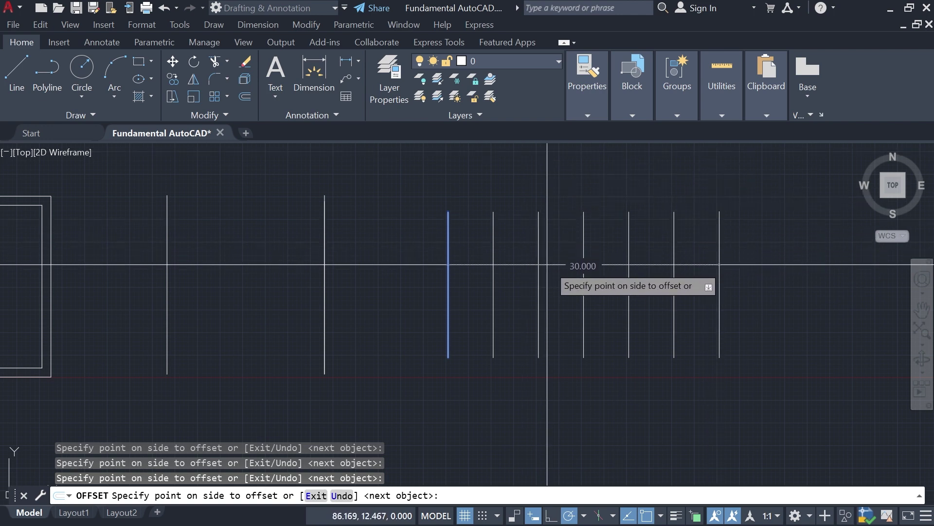
{"action": "middle_click_drag", "start_coordinate": [616, 276], "coordinate": [547, 290]}
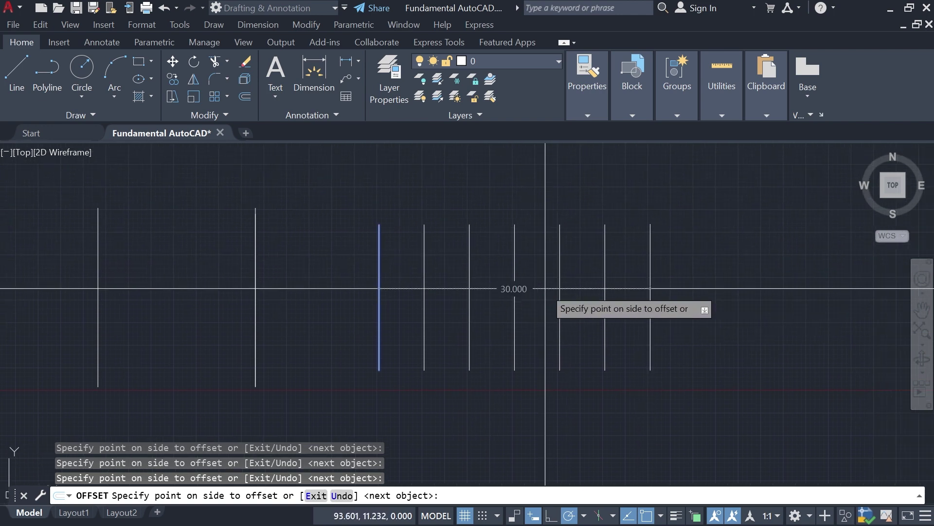
{"action": "key", "text": "Escape"}
- Undo the drawing history until only the original vertical line at the origin remains
{"action": "scroll", "coordinate": [601, 264], "scroll_direction": "down", "scroll_amount": 3}
{"action": "mouse_move", "coordinate": [628, 275]}
{"action": "middle_mouse_down"}
{"action": "mouse_move", "coordinate": [404, 278]}
{"action": "mouse_move", "coordinate": [734, 265]}
{"action": "middle_mouse_up"}
{"action": "middle_click_drag", "start_coordinate": [523, 264], "coordinate": [599, 266]}
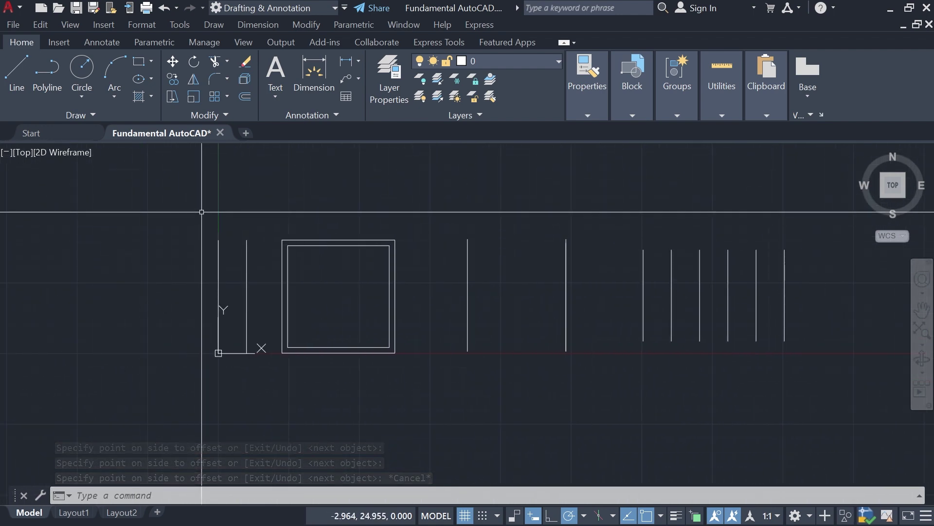
{"action": "key", "text": "ctrl+z"}
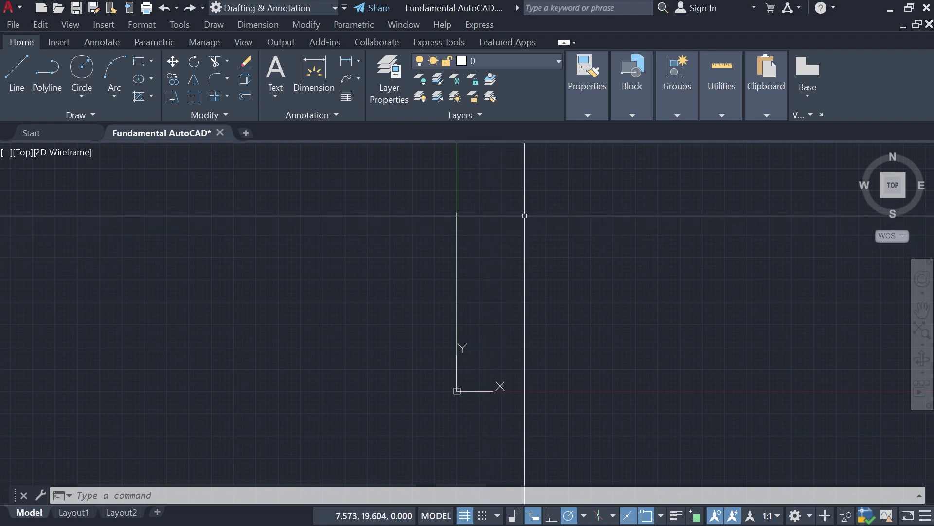
{"action": "left_click", "coordinate": [498, 232]}
{"action": "left_click", "coordinate": [522, 225]}
- Copy the vertical line 20 units horizontally to the right, using its midpoint as the base point
{"action": "middle_click_drag", "start_coordinate": [572, 235], "coordinate": [515, 235]}
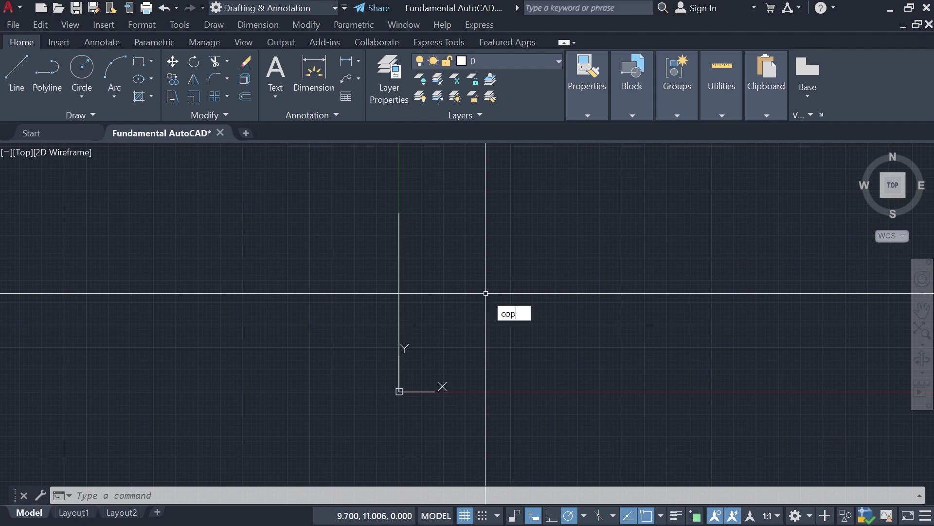
{"action": "type", "text": "y"}
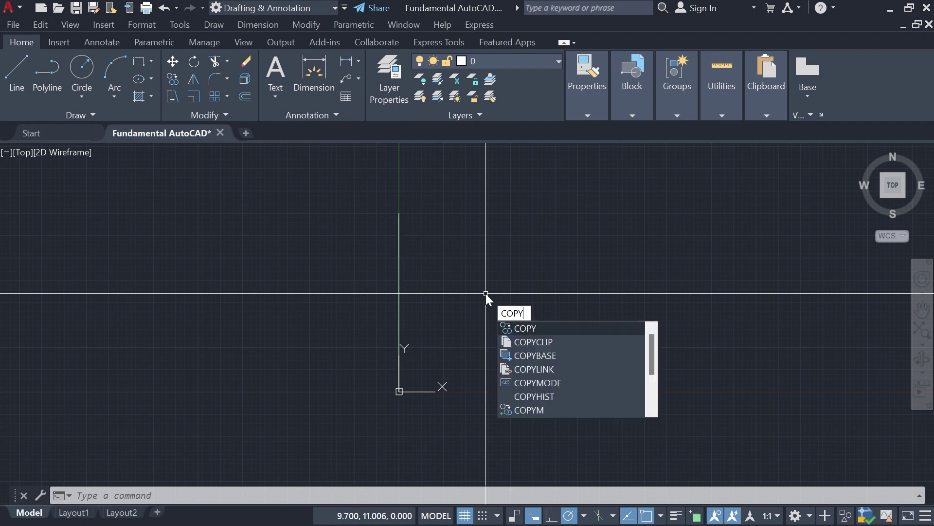
{"action": "key", "text": "Return"}
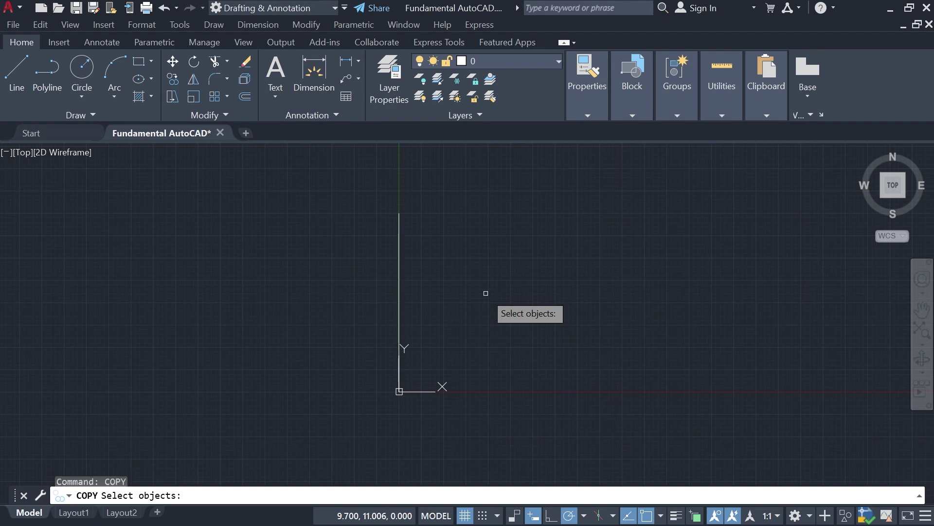
{"action": "left_click", "coordinate": [398, 275]}
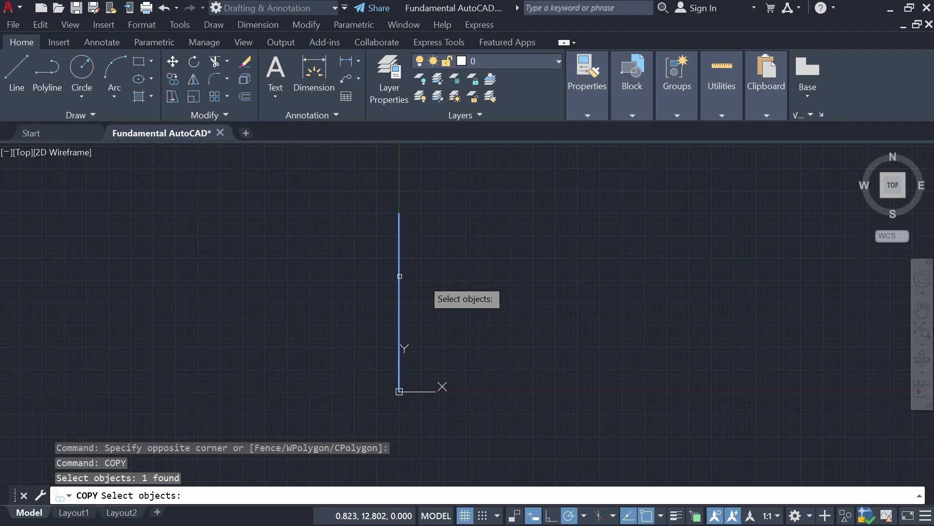
{"action": "key", "text": "Return"}
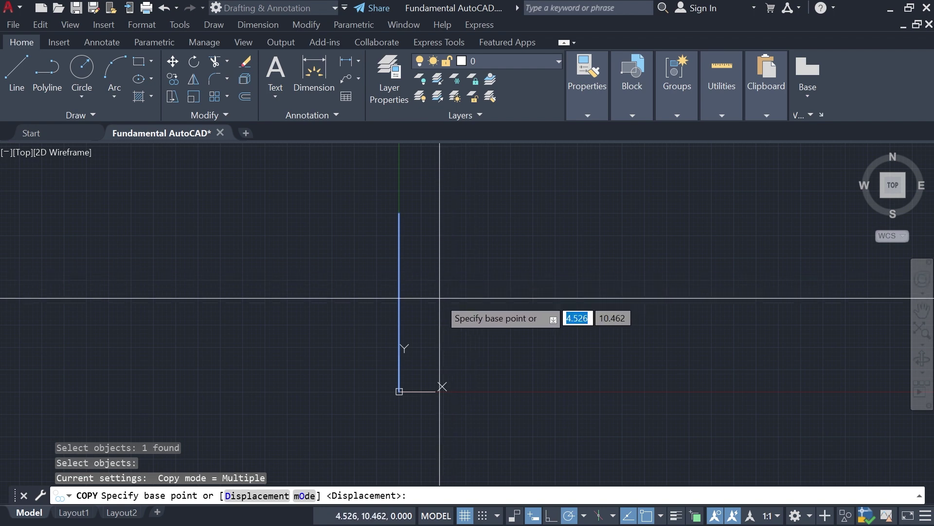
{"action": "left_click", "coordinate": [399, 303]}
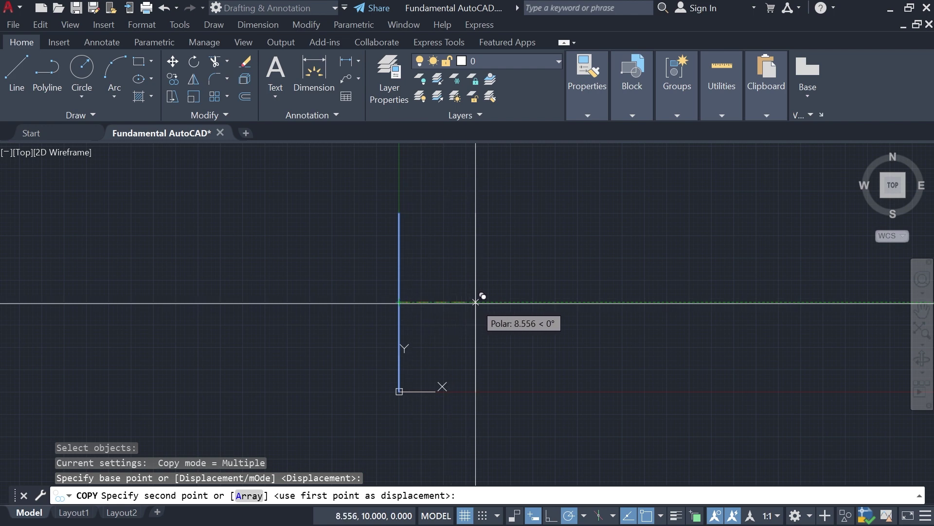
{"action": "type", "text": "20"}
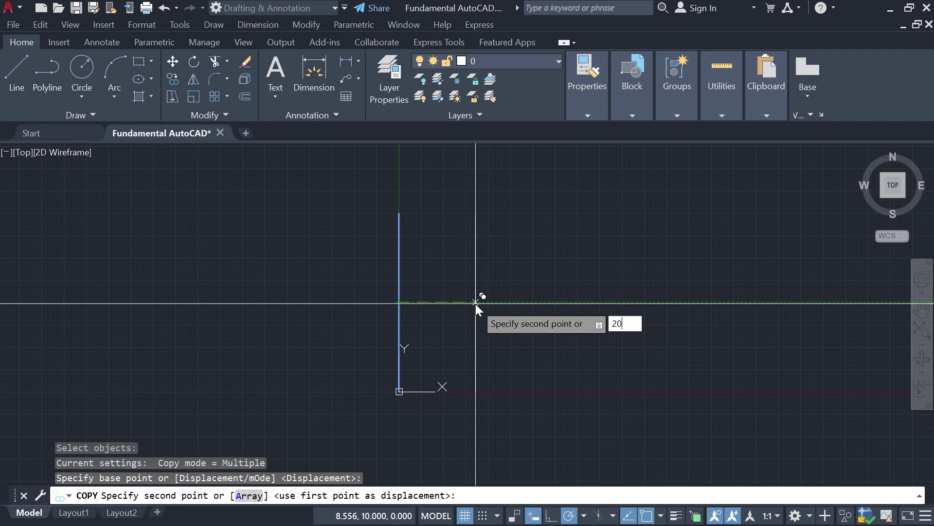
{"action": "key", "text": "Return"}
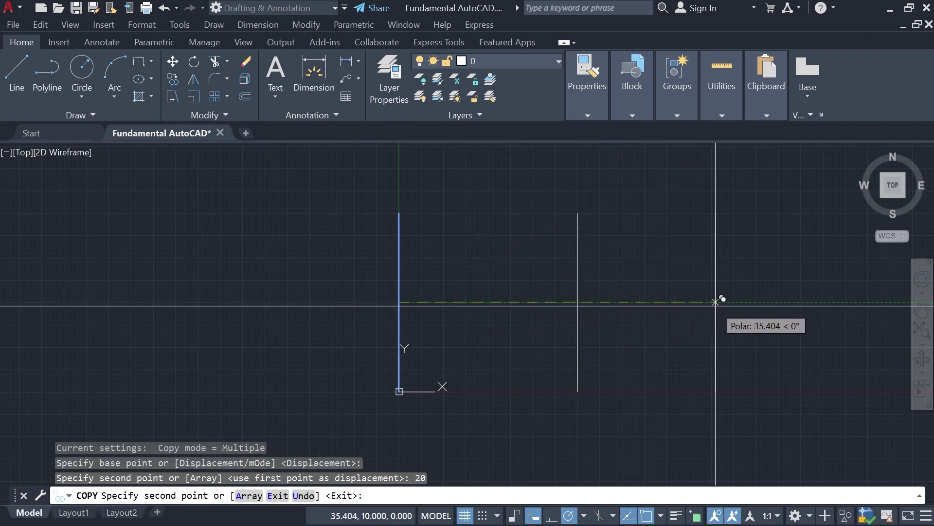
- Place a second copy of the line 40 units to the right of the base point and end the Copy command
{"action": "middle_click_drag", "start_coordinate": [721, 302], "coordinate": [652, 301]}
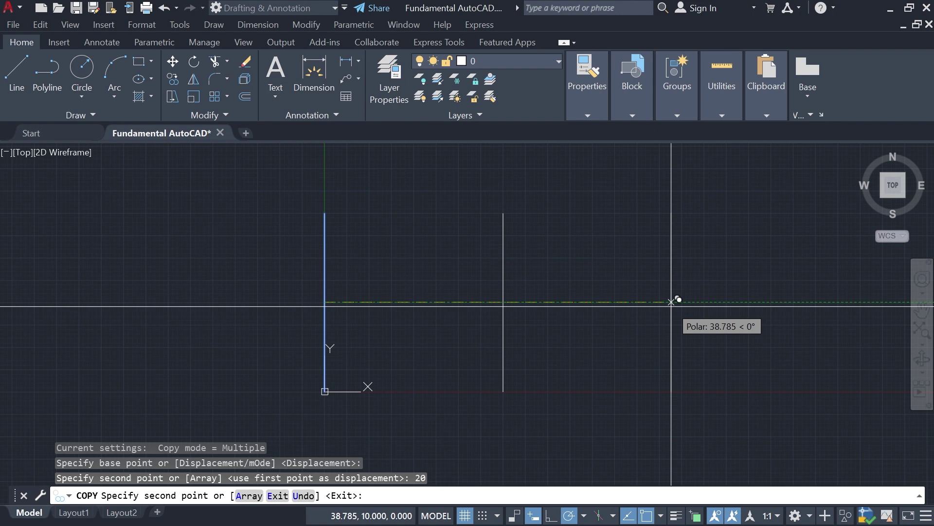
{"action": "type", "text": "40"}
{"action": "key", "text": "Return"}
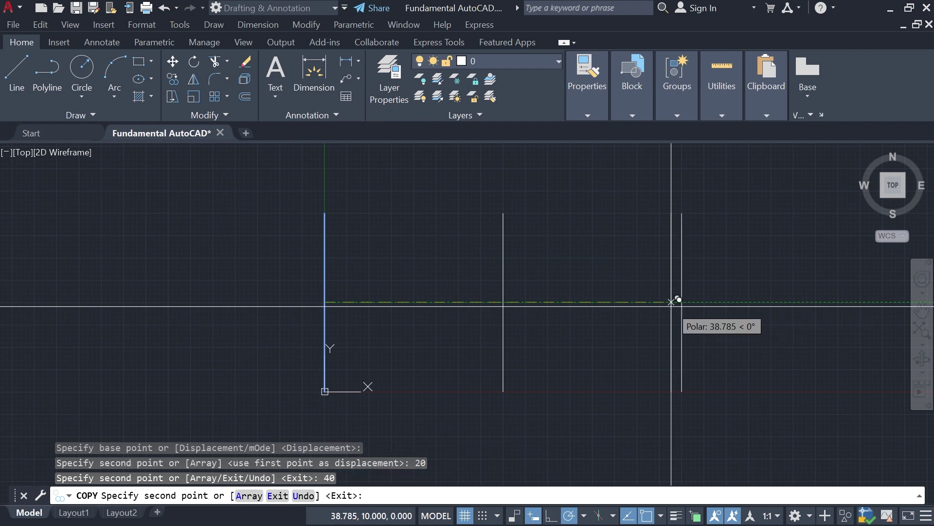
{"action": "middle_click_drag", "start_coordinate": [740, 302], "coordinate": [588, 317]}
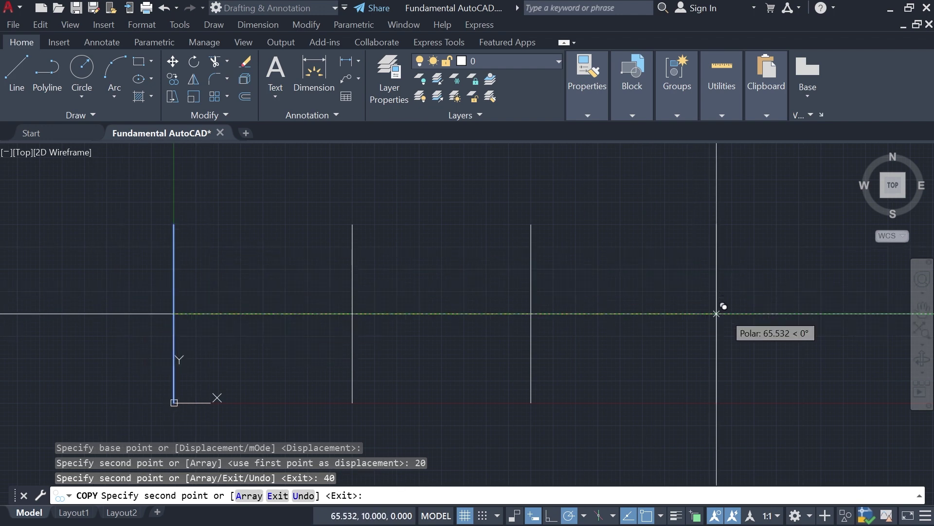
{"action": "key", "text": "Escape"}
- Erase the two copied vertical lines, keeping the original line at the origin
{"action": "middle_click_drag", "start_coordinate": [644, 302], "coordinate": [741, 290]}
{"action": "left_click", "coordinate": [741, 290]}
{"action": "left_click", "coordinate": [410, 292]}
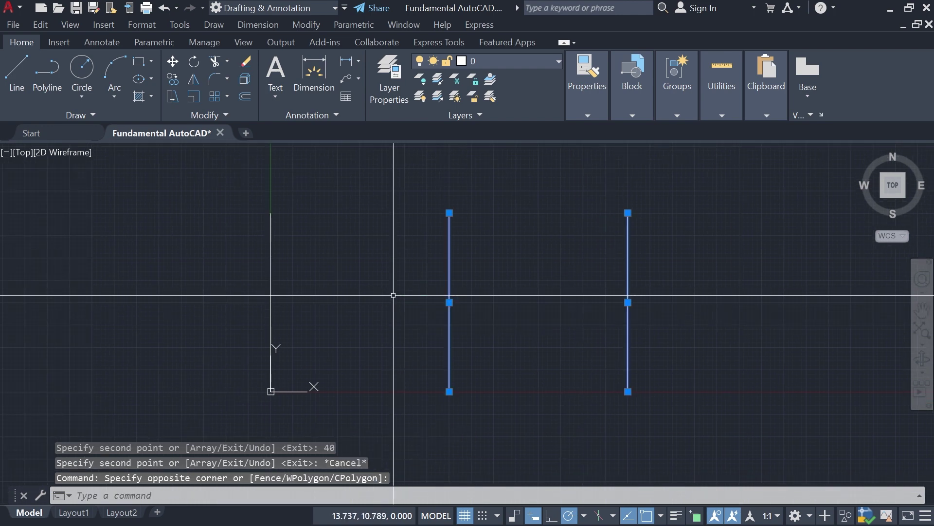
{"action": "key", "text": "Delete"}
- Copy the vertical line from its midpoint with the Array option, using 20 items spaced 5 units apart horizontally to the right
{"action": "middle_click_drag", "start_coordinate": [408, 302], "coordinate": [555, 291]}
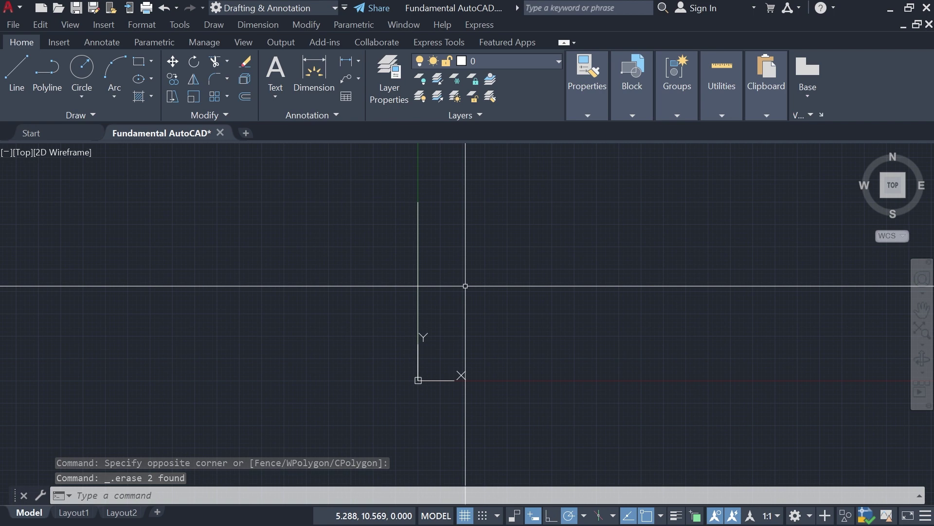
{"action": "left_click", "coordinate": [414, 267]}
{"action": "left_click", "coordinate": [506, 284]}
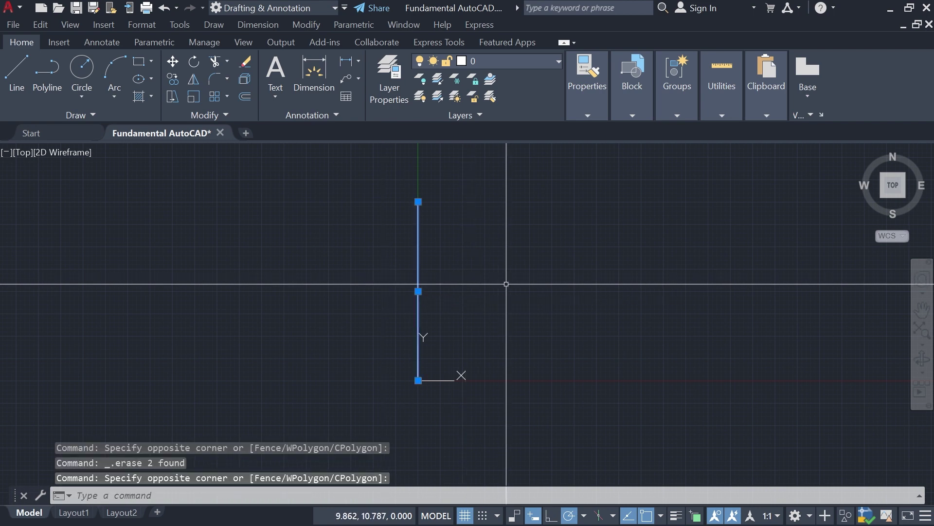
{"action": "type", "text": "cop"}
{"action": "key", "text": "Return"}
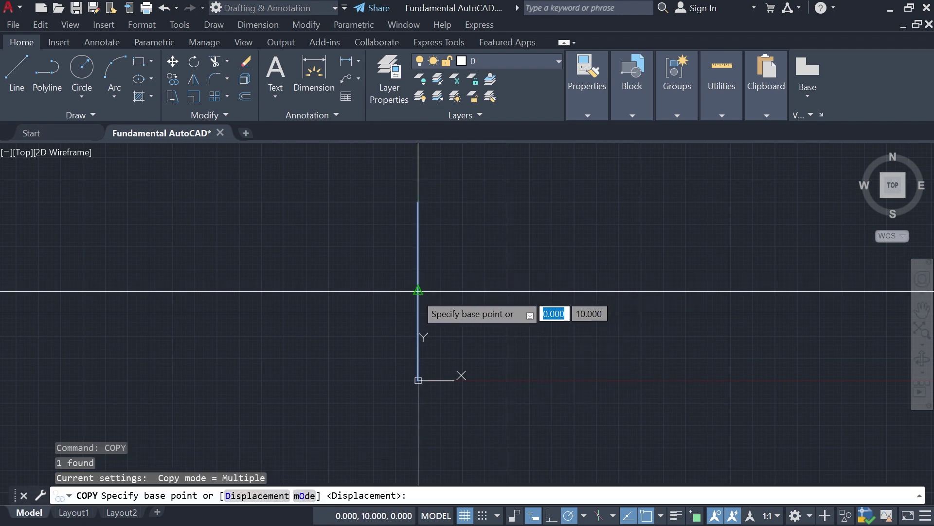
{"action": "left_click", "coordinate": [418, 291]}
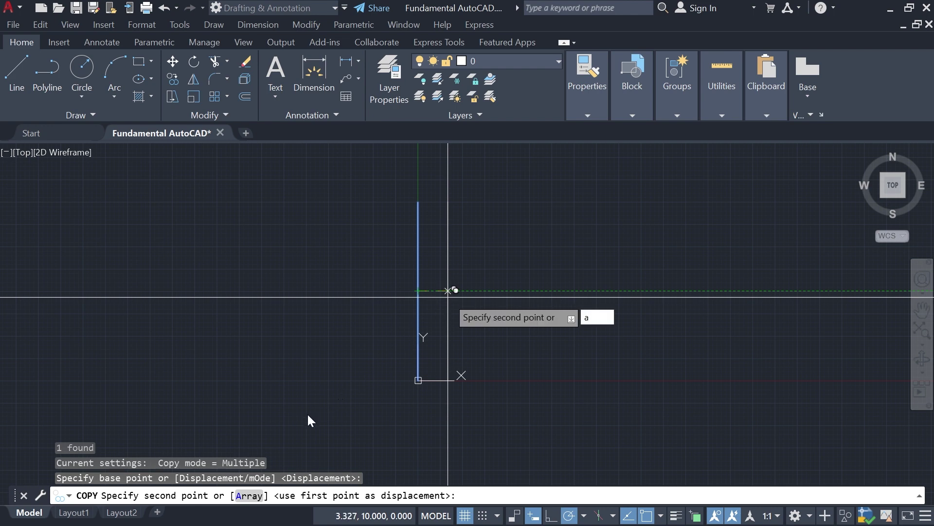
{"action": "left_click", "coordinate": [249, 495]}
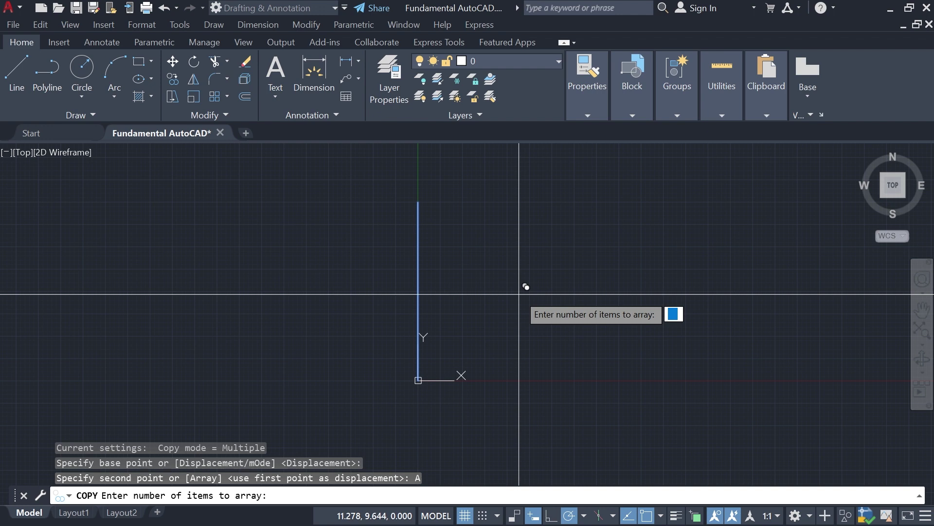
{"action": "key", "text": "Return"}
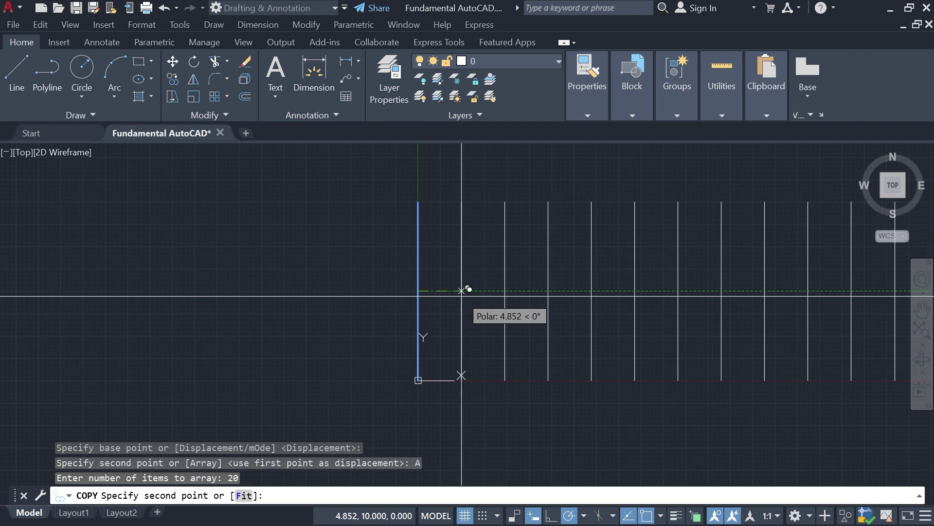
{"action": "type", "text": "5"}
{"action": "key", "text": "Return"}
{"action": "middle_click_drag", "start_coordinate": [582, 291], "coordinate": [514, 298]}
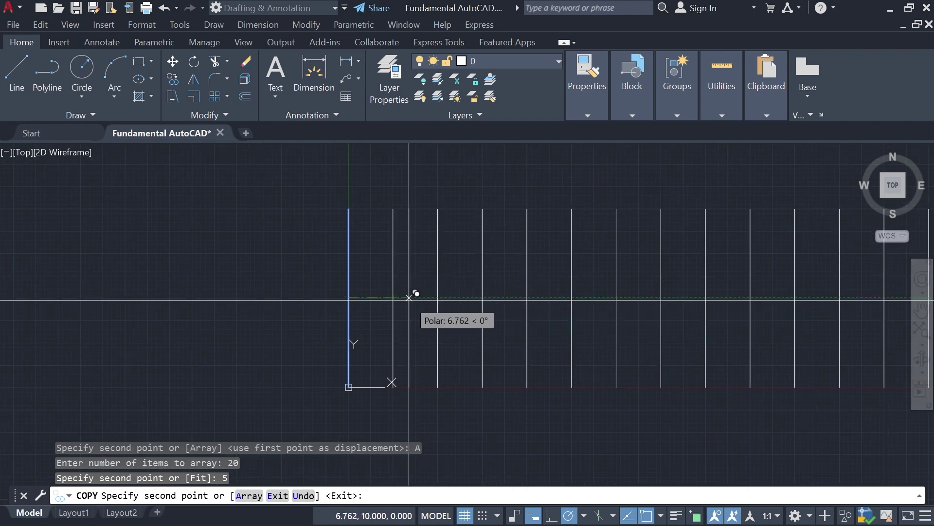
{"action": "key", "text": "Return"}
- Examine the individual copied lines and the full extent of the row
{"action": "middle_click_drag", "start_coordinate": [552, 252], "coordinate": [466, 253]}
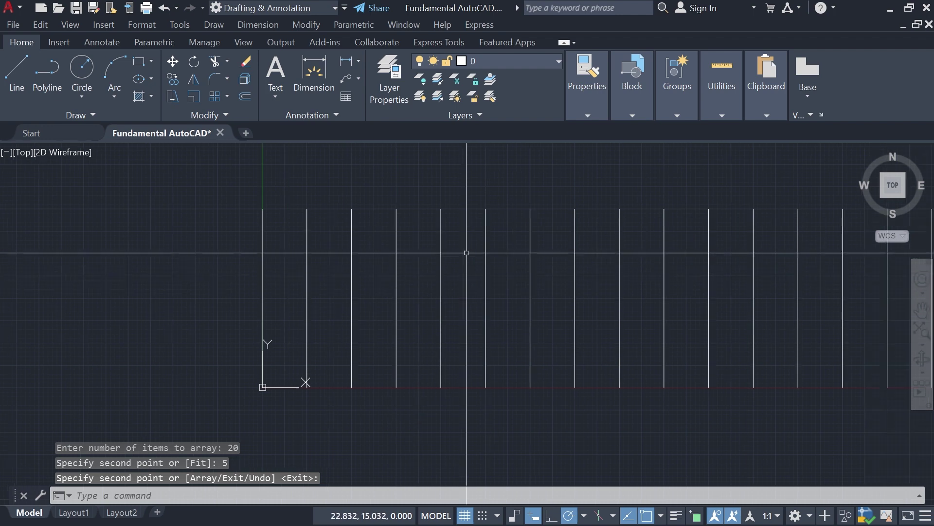
{"action": "left_click", "coordinate": [441, 253]}
{"action": "left_click", "coordinate": [396, 251]}
{"action": "key", "text": "Escape"}
{"action": "middle_click_drag", "start_coordinate": [563, 247], "coordinate": [376, 256]}
{"action": "scroll", "coordinate": [375, 256], "scroll_direction": "down", "scroll_amount": 2}
{"action": "scroll", "coordinate": [387, 250], "scroll_direction": "up", "scroll_amount": 1}
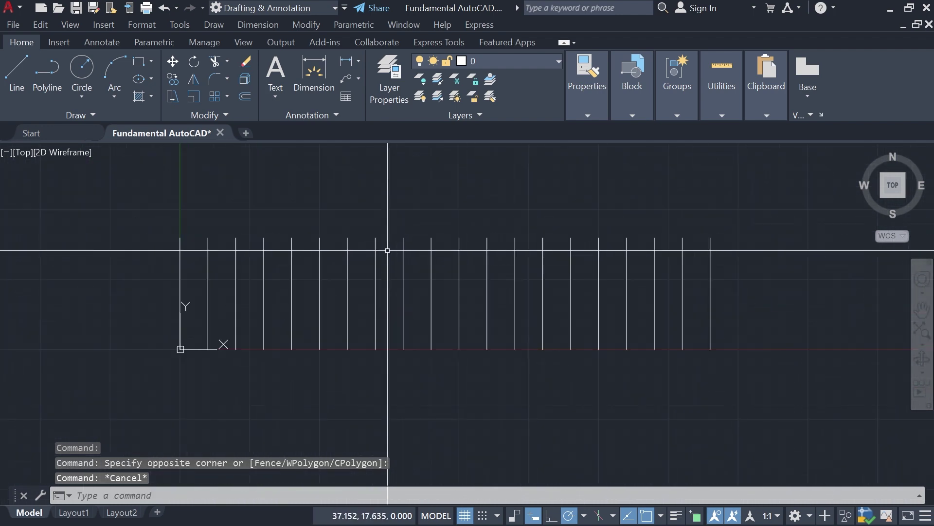
- Erase all the copied lines and the original vertical line at the origin
{"action": "middle_click_drag", "start_coordinate": [305, 282], "coordinate": [387, 299]}
{"action": "left_click", "coordinate": [865, 250]}
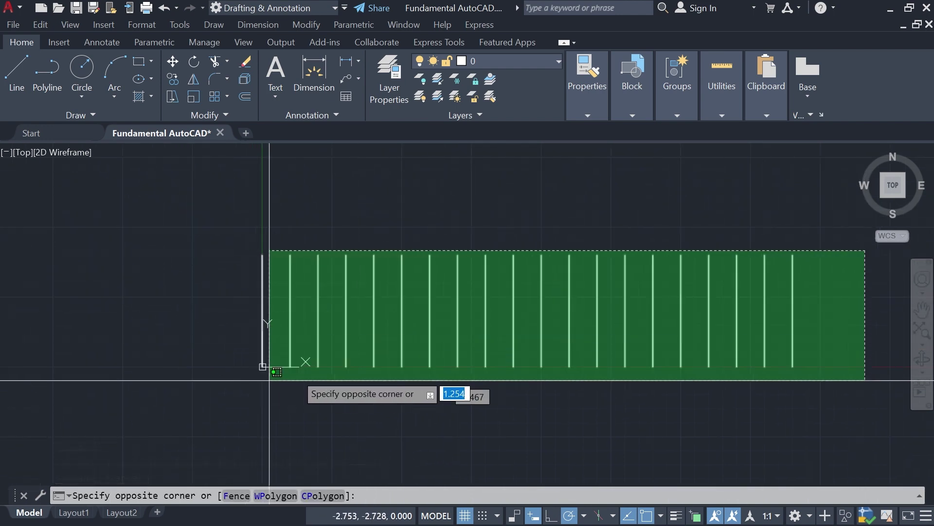
{"action": "left_click", "coordinate": [269, 380]}
{"action": "key", "text": "Delete"}
{"action": "mouse_move", "coordinate": [353, 340]}
{"action": "middle_mouse_down"}
{"action": "mouse_move", "coordinate": [543, 341]}
{"action": "mouse_move", "coordinate": [513, 330]}
{"action": "mouse_move", "coordinate": [511, 313]}
{"action": "middle_mouse_up"}
{"action": "scroll", "coordinate": [409, 325], "scroll_direction": "up", "scroll_amount": 2}
{"action": "left_click", "coordinate": [564, 270]}
{"action": "left_click", "coordinate": [430, 261]}
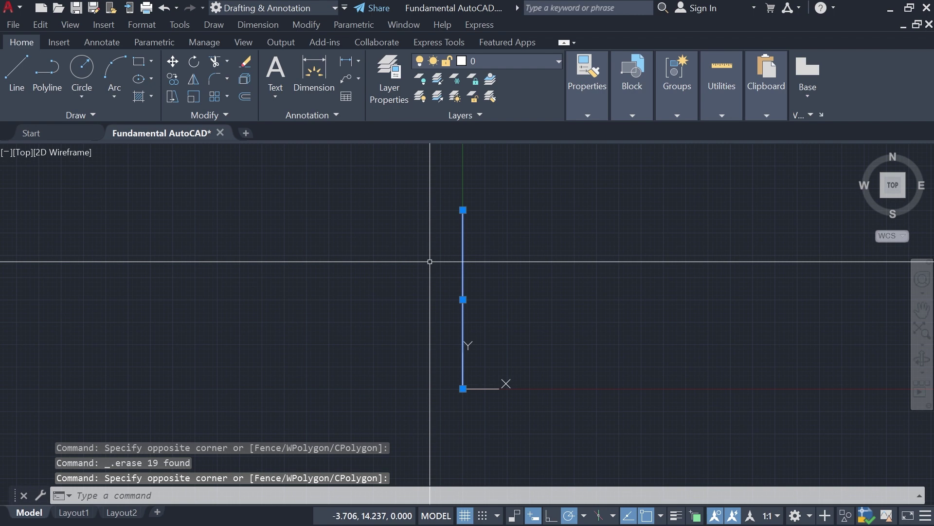
{"action": "key", "text": "Delete"}
- Draw a 10 by 10 square with the Rectangle command, starting at the origin 0,0
{"action": "middle_click_drag", "start_coordinate": [423, 259], "coordinate": [412, 196]}
{"action": "key", "text": "Return"}
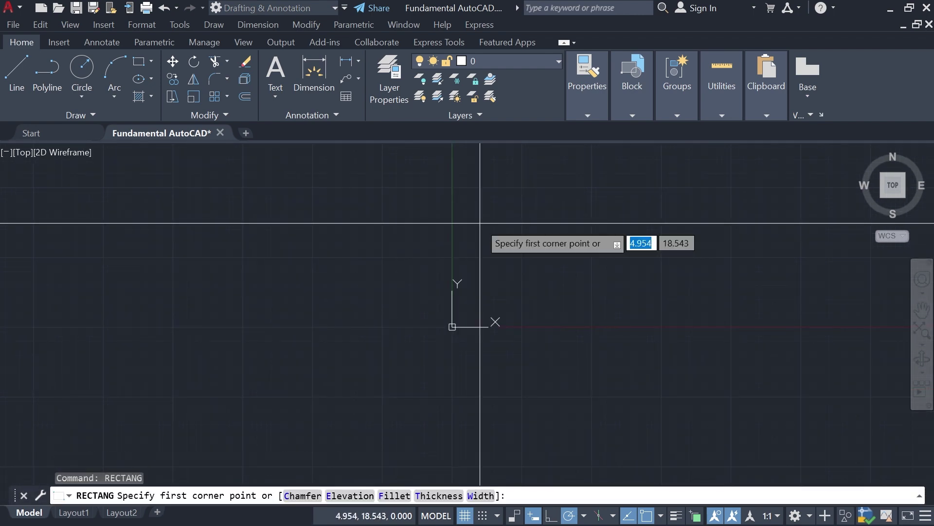
{"action": "type", "text": "0,0"}
{"action": "key", "text": "Return"}
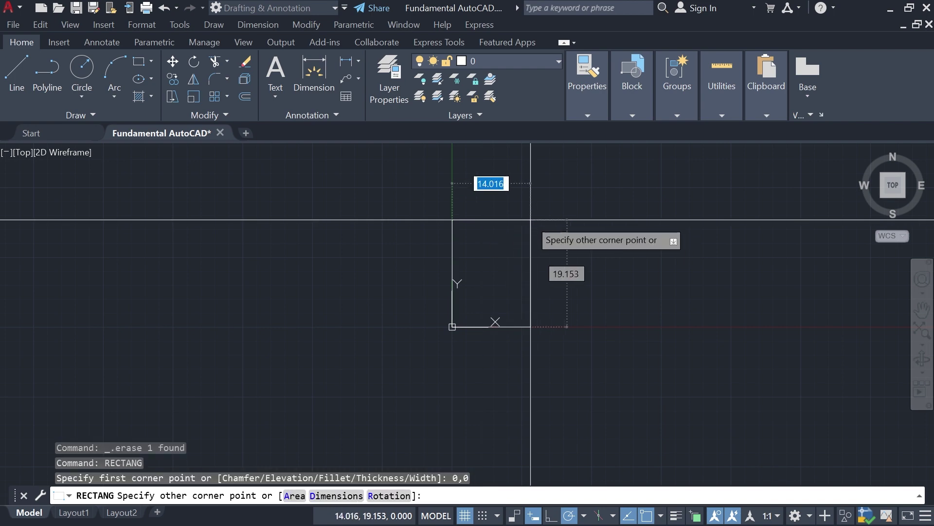
{"action": "type", "text": "10,10"}
{"action": "key", "text": "Return"}
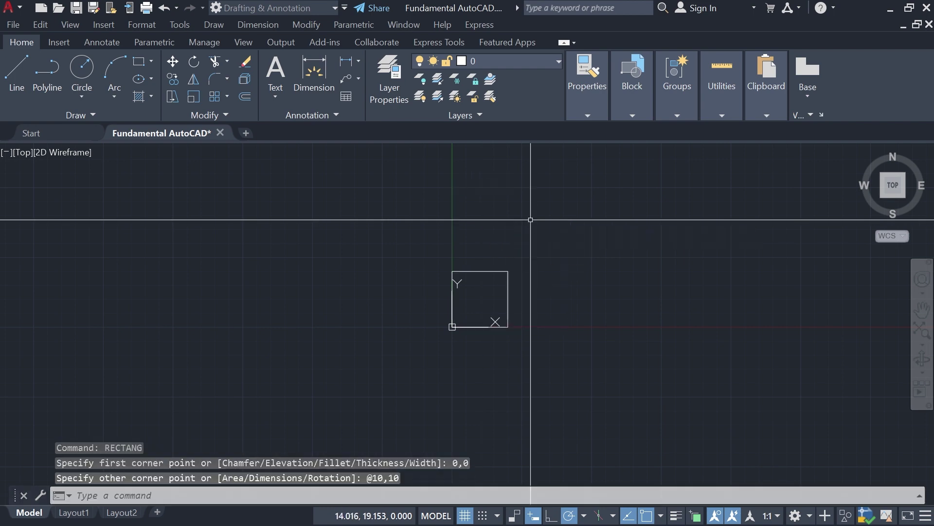
{"action": "scroll", "coordinate": [519, 247], "scroll_direction": "up", "scroll_amount": 2}
{"action": "middle_click_drag", "start_coordinate": [518, 297], "coordinate": [511, 279]}
{"action": "left_click", "coordinate": [541, 241]}
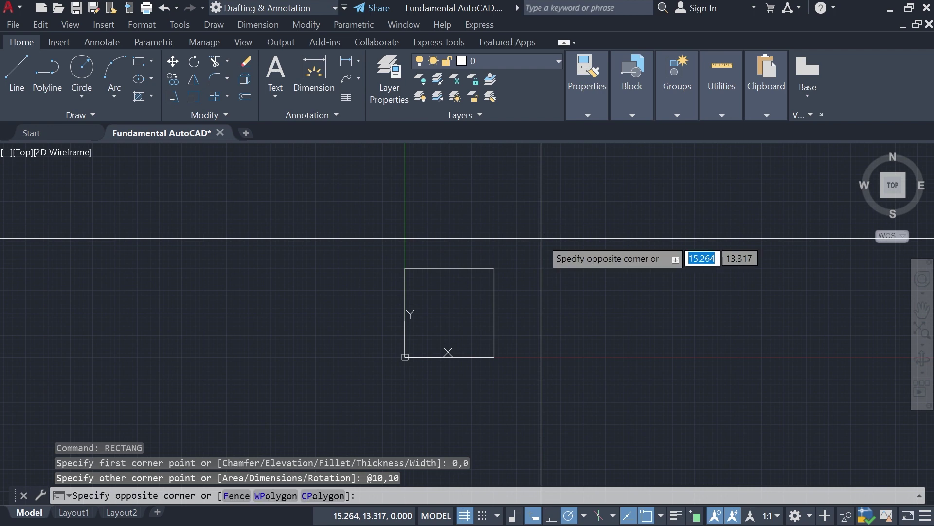
{"action": "left_click", "coordinate": [384, 359]}
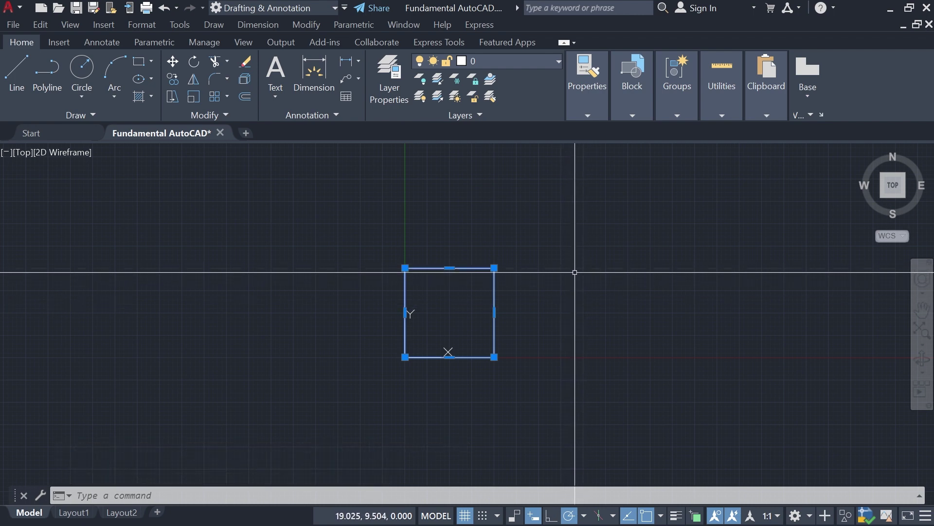
{"action": "middle_click_drag", "start_coordinate": [562, 276], "coordinate": [534, 288]}
{"action": "key", "text": "Escape"}
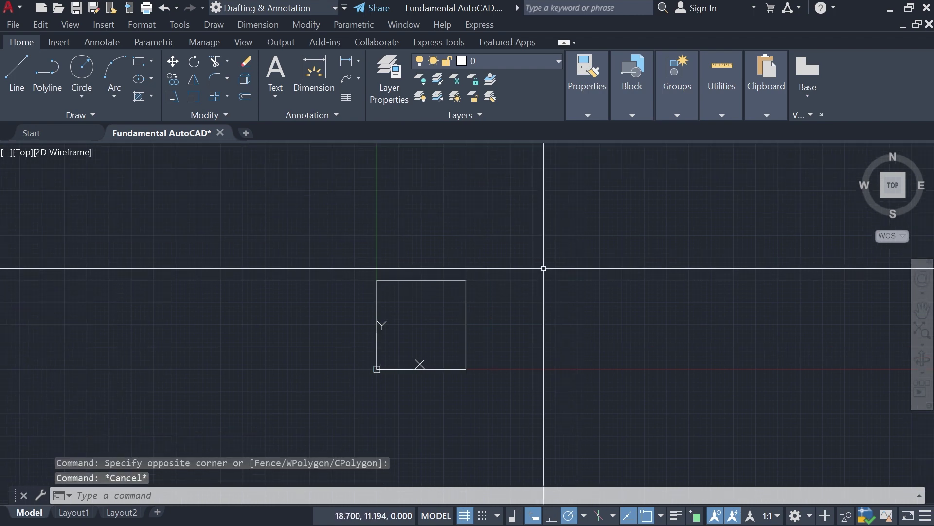
- Start a Rectangular array of the square with the Array command
{"action": "left_click", "coordinate": [524, 268]}
{"action": "left_click", "coordinate": [309, 382]}
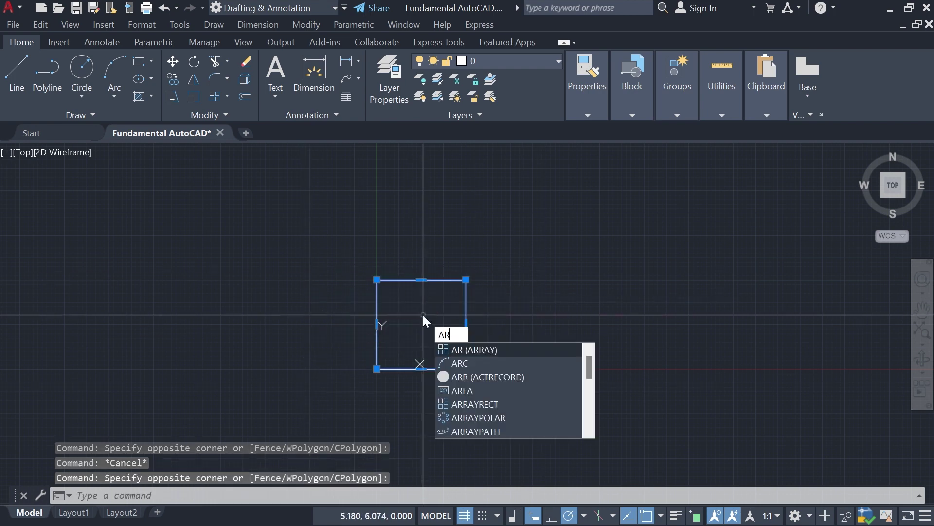
{"action": "key", "text": "Return"}
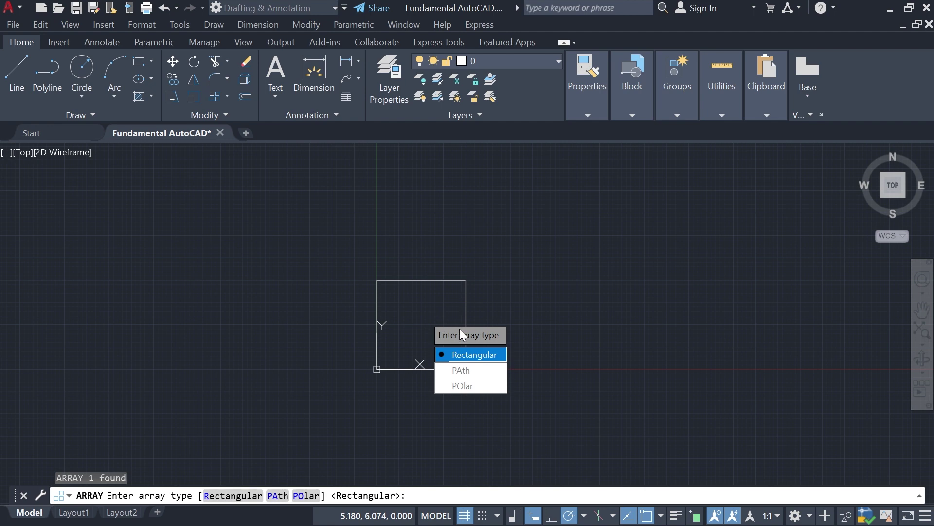
{"action": "left_click", "coordinate": [475, 358]}
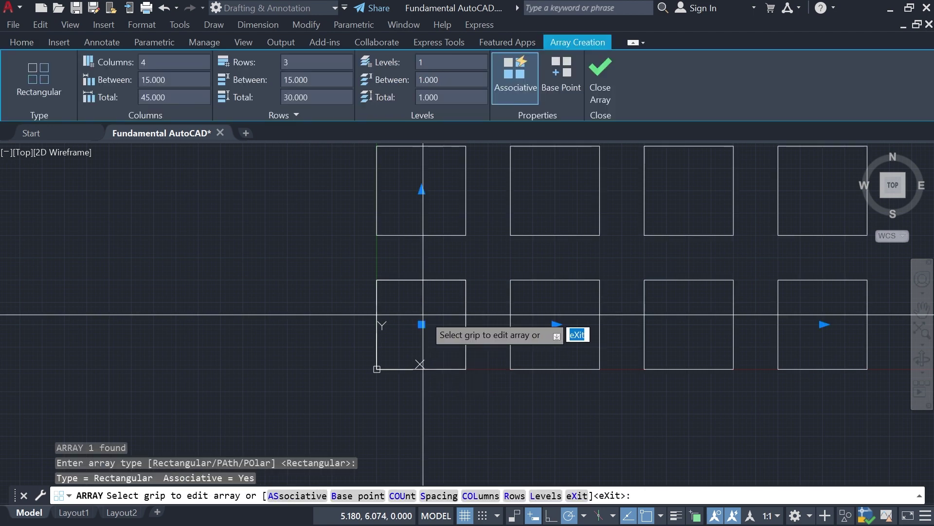
- Extend the array horizontally to 11 columns using its column count grip
{"action": "scroll", "coordinate": [494, 314], "scroll_direction": "down", "scroll_amount": 3}
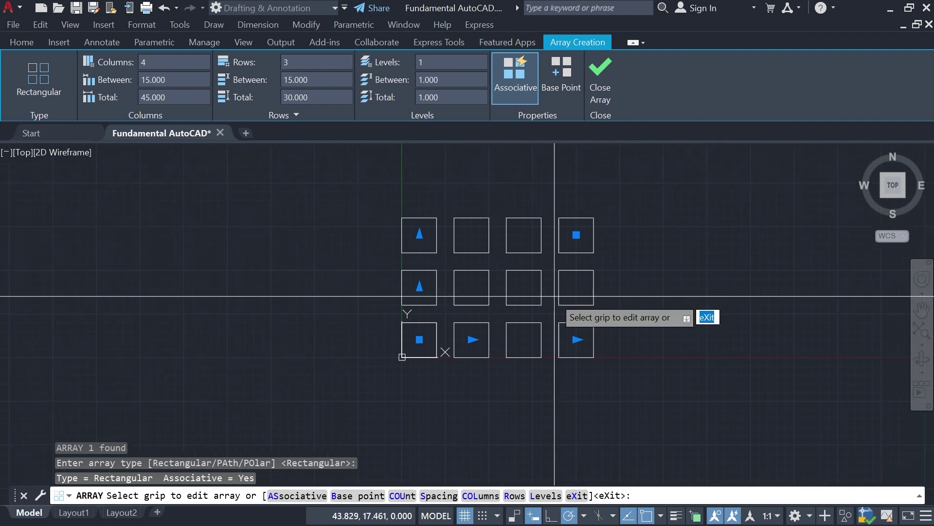
{"action": "scroll", "coordinate": [511, 250], "scroll_direction": "up", "scroll_amount": 2}
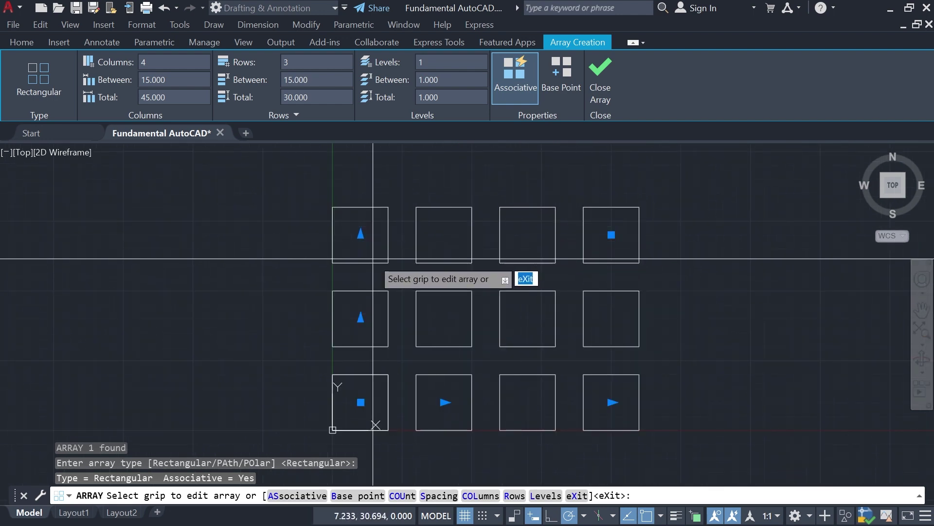
{"action": "scroll", "coordinate": [376, 253], "scroll_direction": "down", "scroll_amount": 2}
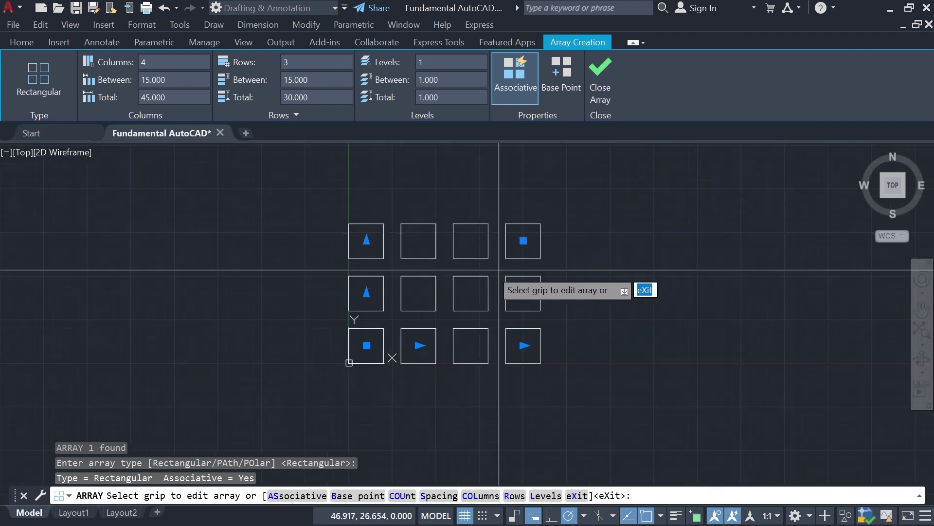
{"action": "scroll", "coordinate": [499, 269], "scroll_direction": "up", "scroll_amount": 2}
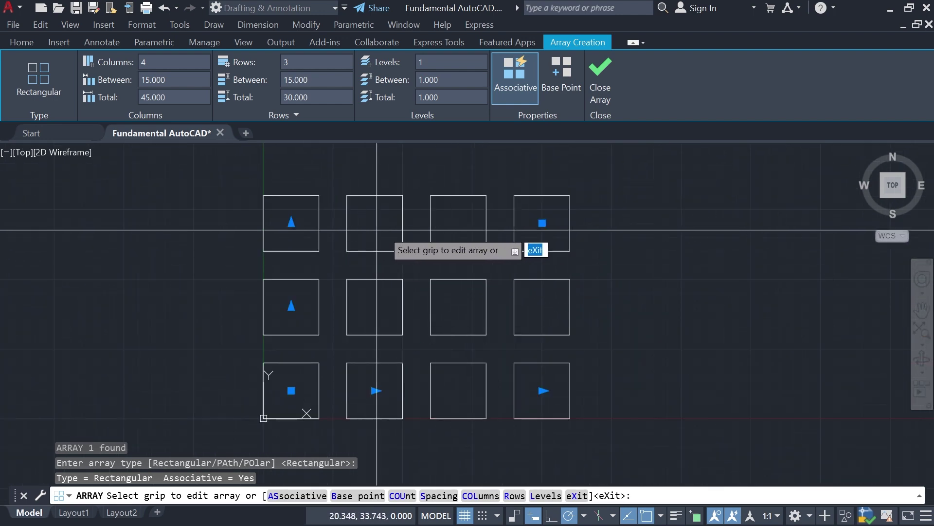
{"action": "left_click", "coordinate": [543, 390]}
{"action": "scroll", "coordinate": [435, 335], "scroll_direction": "down", "scroll_amount": 2}
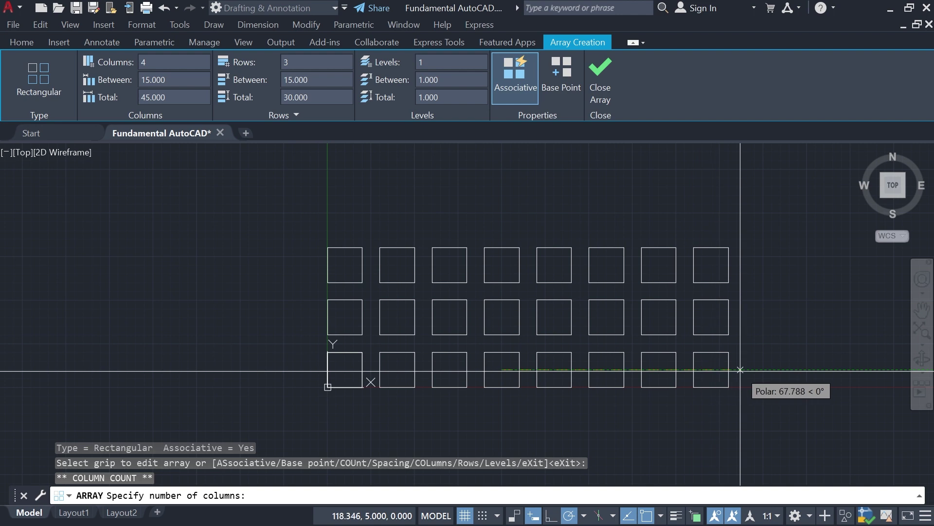
{"action": "left_click", "coordinate": [868, 370]}
- Extend the array upward to 8 rows using its row count grip
{"action": "middle_click_drag", "start_coordinate": [250, 206], "coordinate": [238, 264]}
{"action": "left_click", "coordinate": [333, 323]}
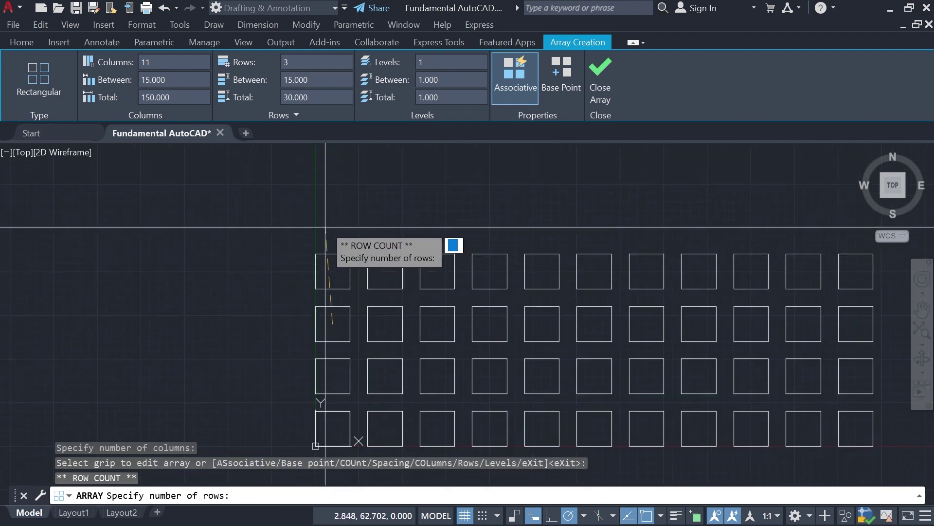
{"action": "middle_click_drag", "start_coordinate": [332, 157], "coordinate": [331, 286]}
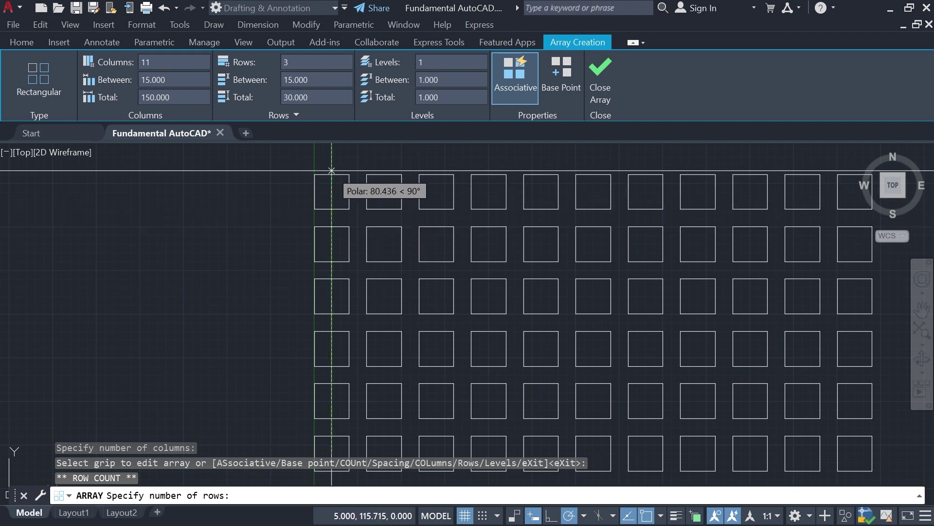
{"action": "left_click", "coordinate": [331, 151]}
- Reduce the column spacing to about 10.04 units with its grip so that neighbouring squares meet
{"action": "scroll", "coordinate": [359, 174], "scroll_direction": "down", "scroll_amount": 2}
{"action": "middle_click_drag", "start_coordinate": [465, 331], "coordinate": [512, 276]}
{"action": "scroll", "coordinate": [525, 292], "scroll_direction": "up", "scroll_amount": 3}
{"action": "left_click", "coordinate": [560, 306]}
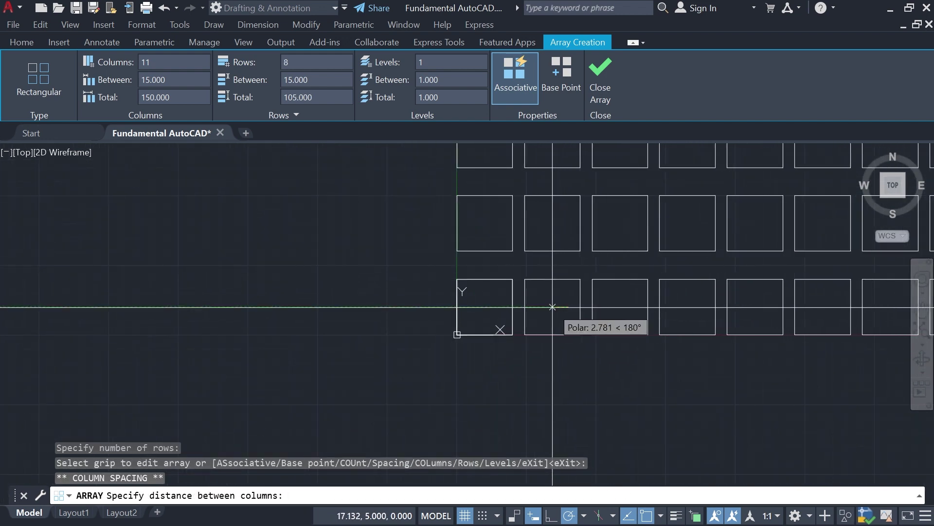
{"action": "left_click", "coordinate": [540, 306]}
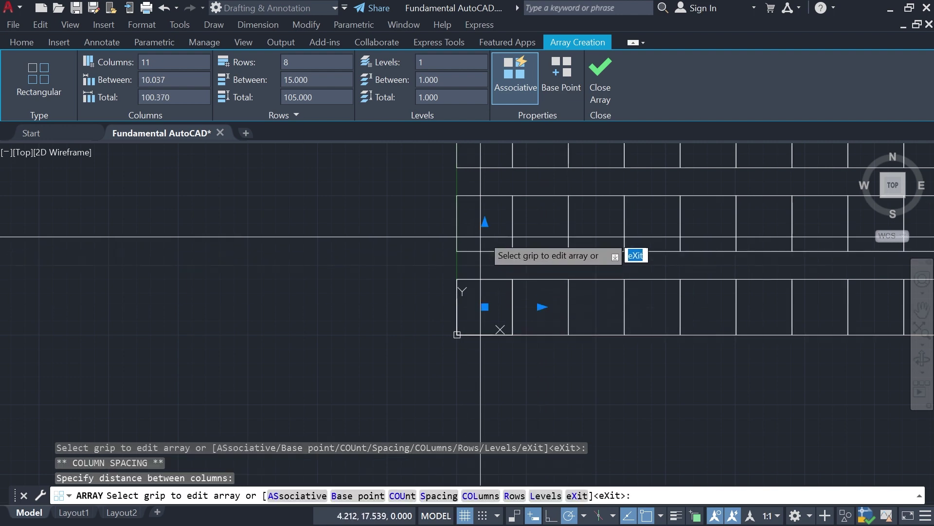
- Reduce the row spacing to about 10.01 units with its grip and close the array
{"action": "left_click", "coordinate": [485, 222]}
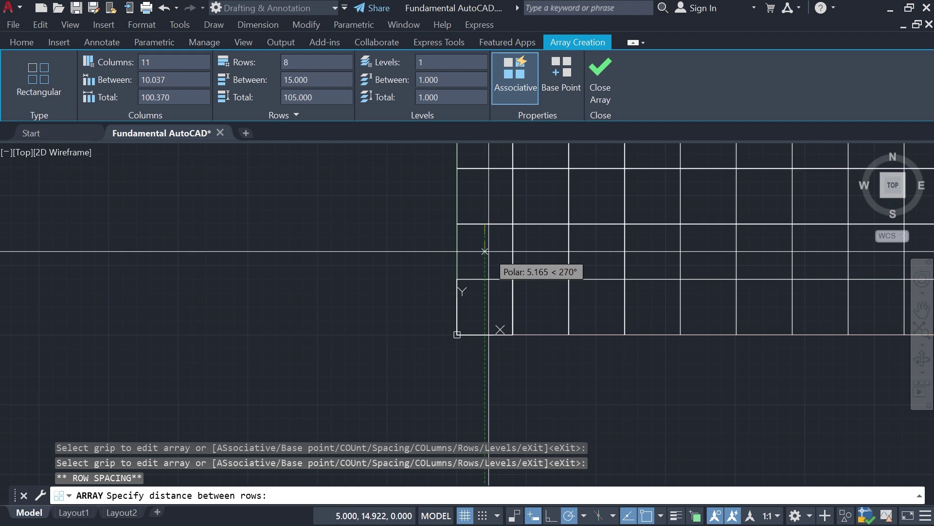
{"action": "left_click", "coordinate": [484, 249]}
{"action": "scroll", "coordinate": [460, 341], "scroll_direction": "down", "scroll_amount": 4}
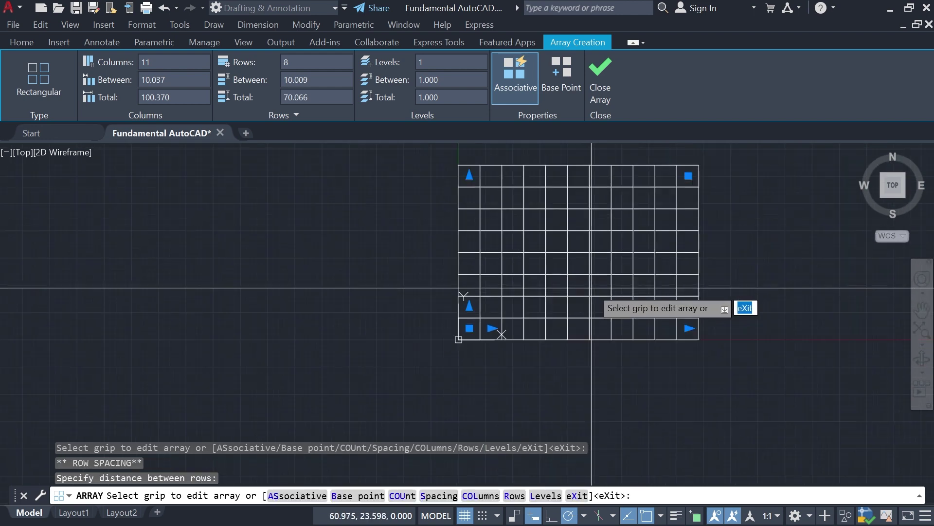
{"action": "left_click", "coordinate": [600, 80]}
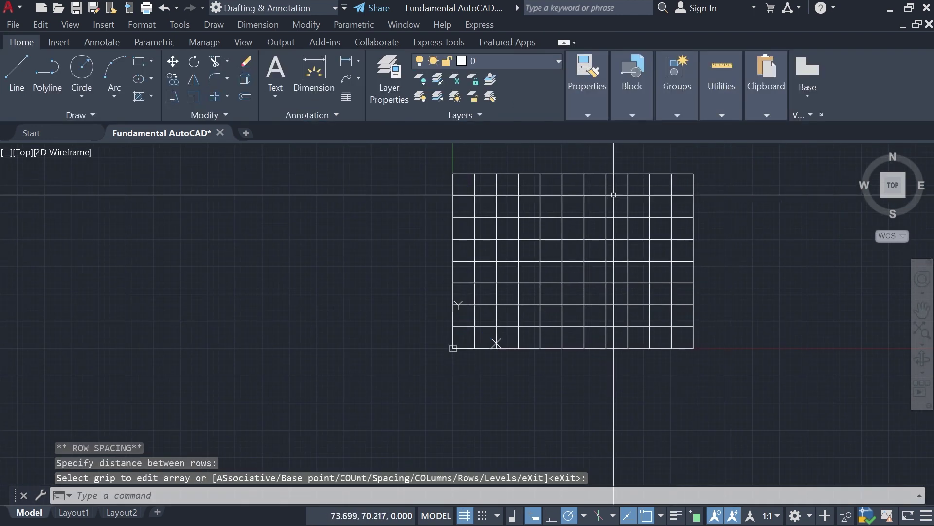
- Select the whole array to inspect its grips and settings, and clear the selection
{"action": "middle_click_drag", "start_coordinate": [619, 211], "coordinate": [569, 219]}
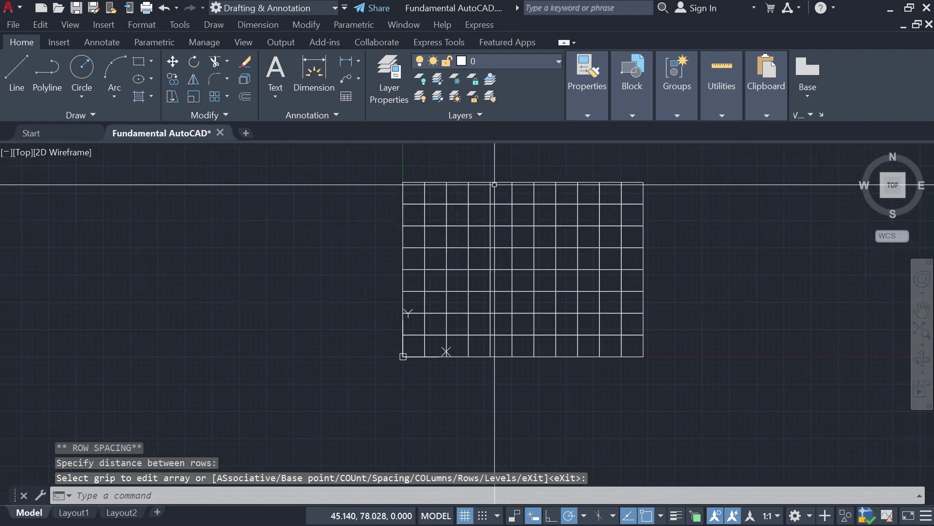
{"action": "left_click", "coordinate": [402, 163]}
{"action": "left_click", "coordinate": [746, 399]}
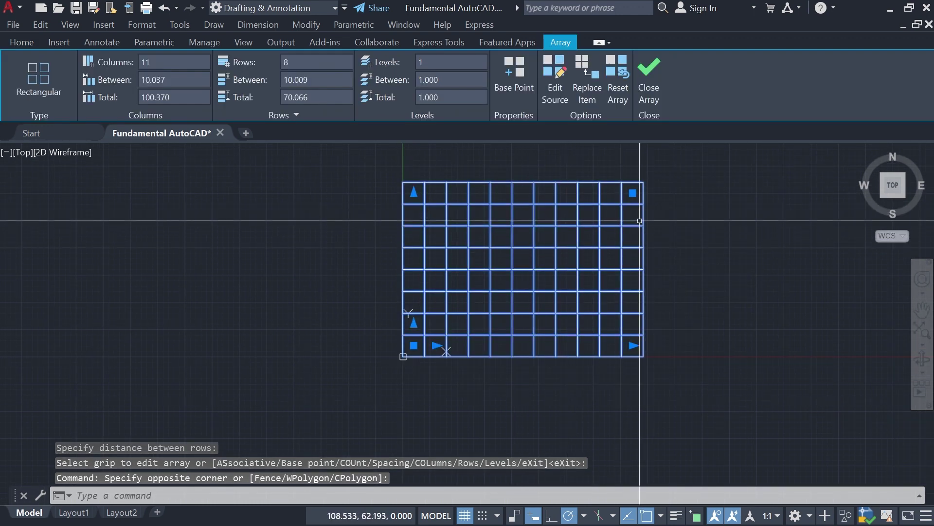
{"action": "left_click", "coordinate": [637, 213]}
{"action": "key", "text": "Escape"}
{"action": "key", "text": "Escape"}
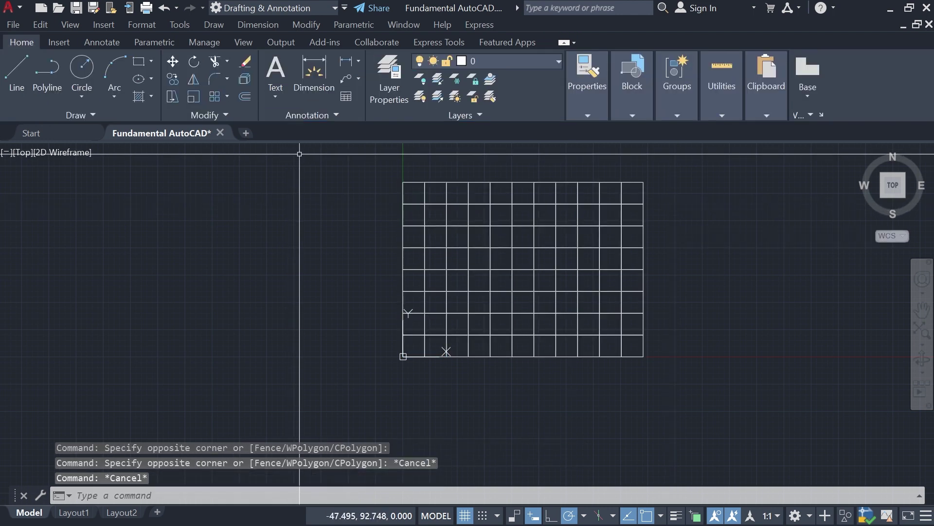
- Explode the whole rectangular array of squares into separate objects
{"action": "left_click", "coordinate": [298, 154]}
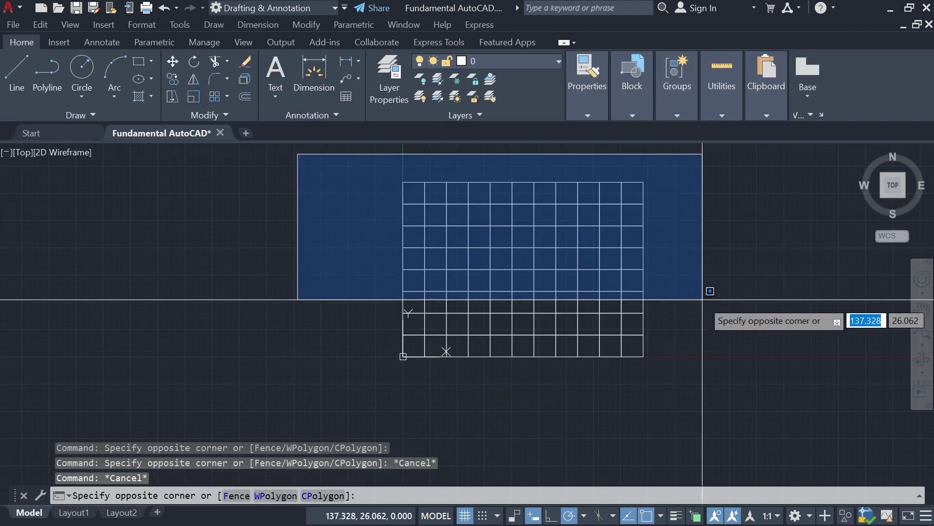
{"action": "left_click", "coordinate": [713, 371]}
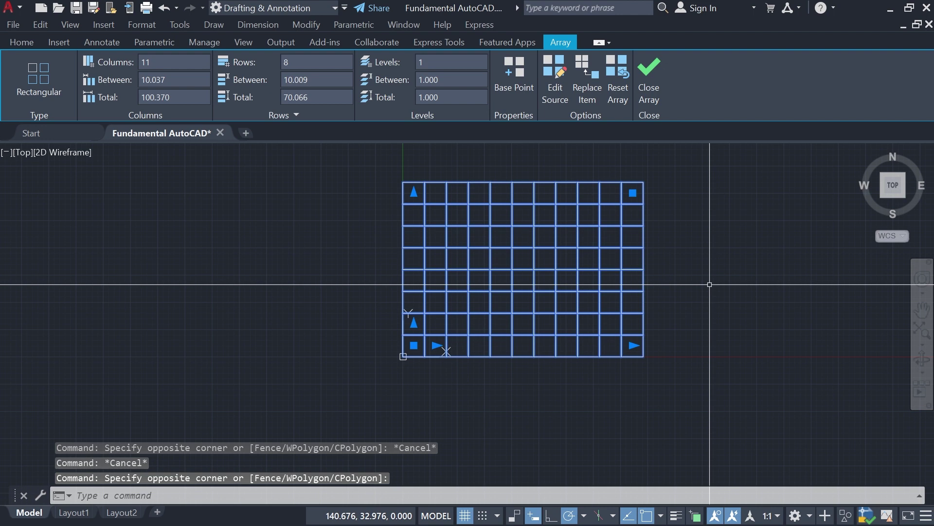
{"action": "type", "text": "explode"}
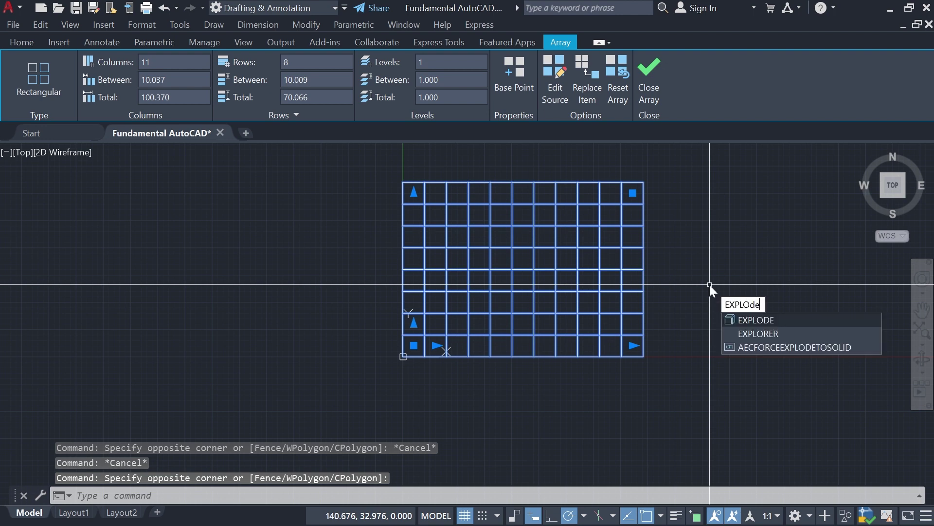
{"action": "key", "text": "Return"}
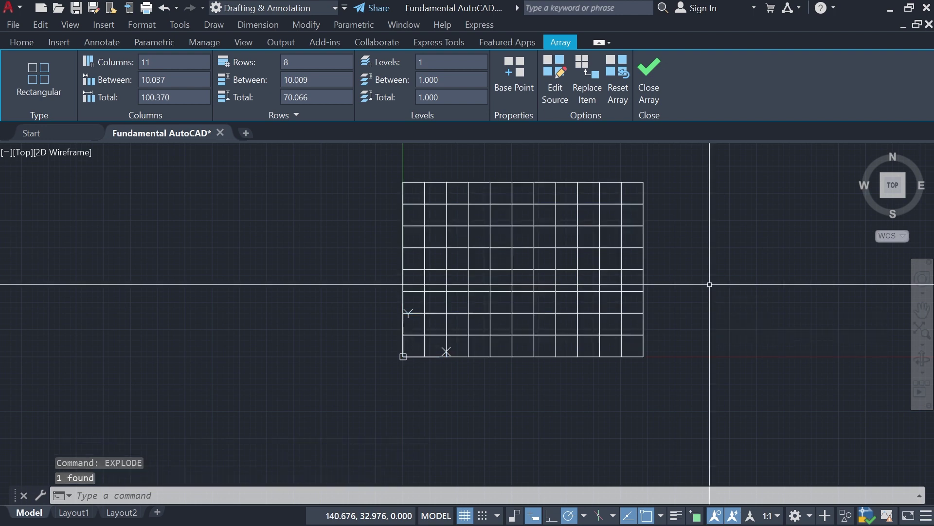
- Select one square within the exploded grid to check that it is an individual object
{"action": "left_click", "coordinate": [547, 223]}
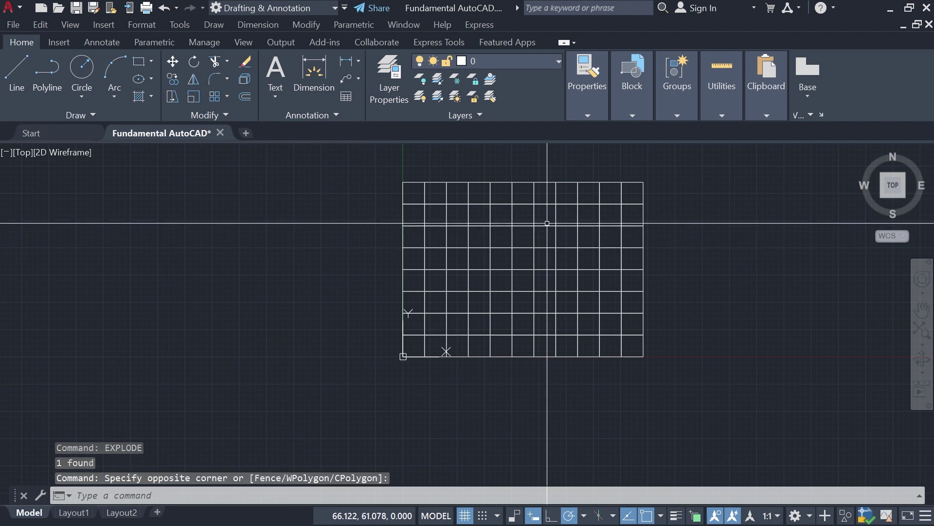
{"action": "left_click", "coordinate": [547, 221]}
{"action": "left_click", "coordinate": [550, 205]}
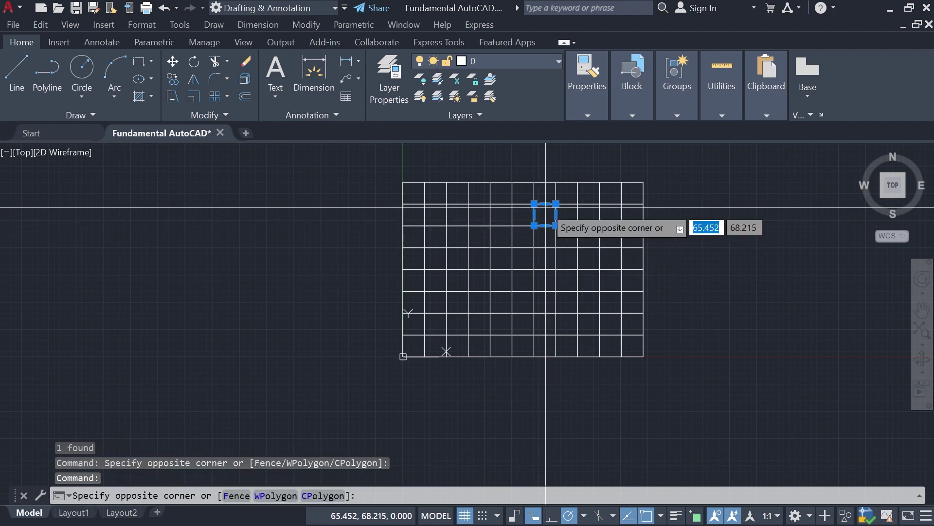
{"action": "scroll", "coordinate": [542, 210], "scroll_direction": "up", "scroll_amount": 4}
{"action": "left_click", "coordinate": [553, 226]}
{"action": "left_click", "coordinate": [674, 219]}
{"action": "scroll", "coordinate": [591, 217], "scroll_direction": "down", "scroll_amount": 5}
- Erase all the squares of the grid
{"action": "left_click", "coordinate": [401, 163]}
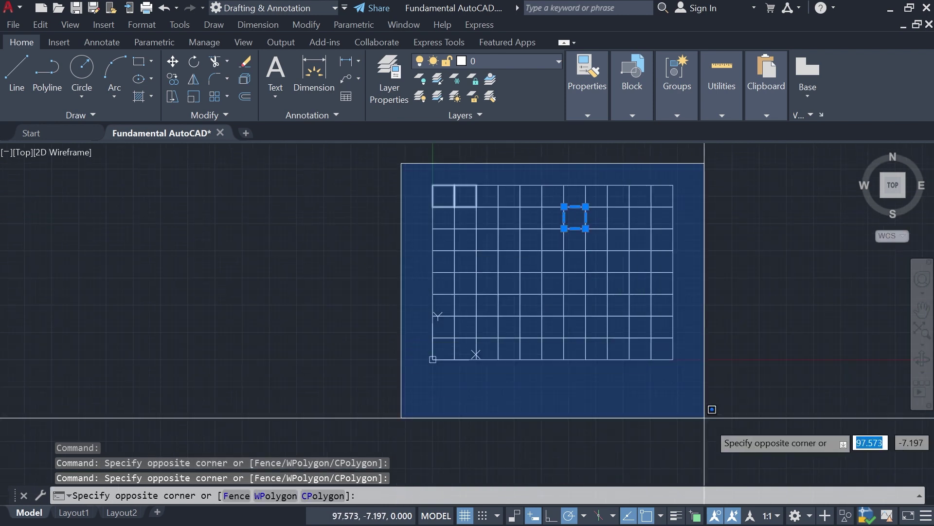
{"action": "left_click", "coordinate": [779, 441]}
{"action": "key", "text": "Delete"}
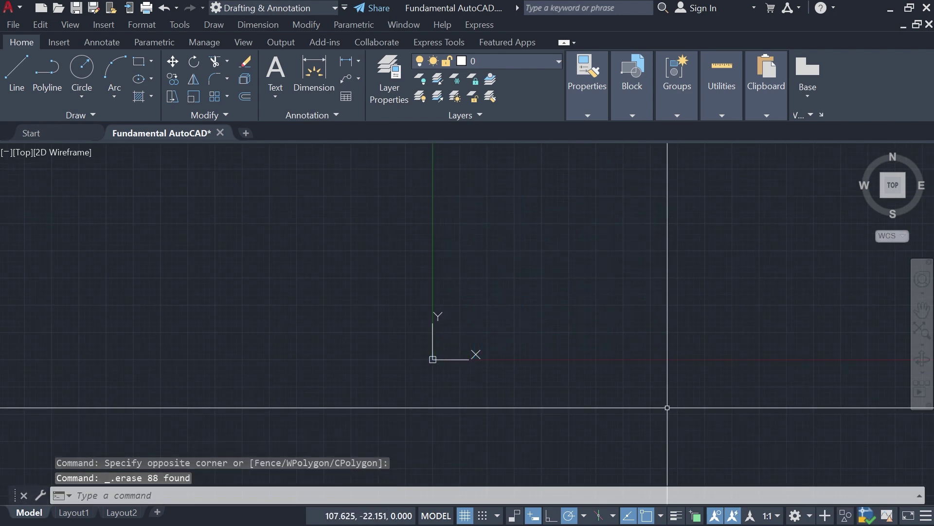
- Draw an open, wavy spline from the origin, rising toward the upper right and ending with a backward turn
{"action": "type", "text": "splin"}
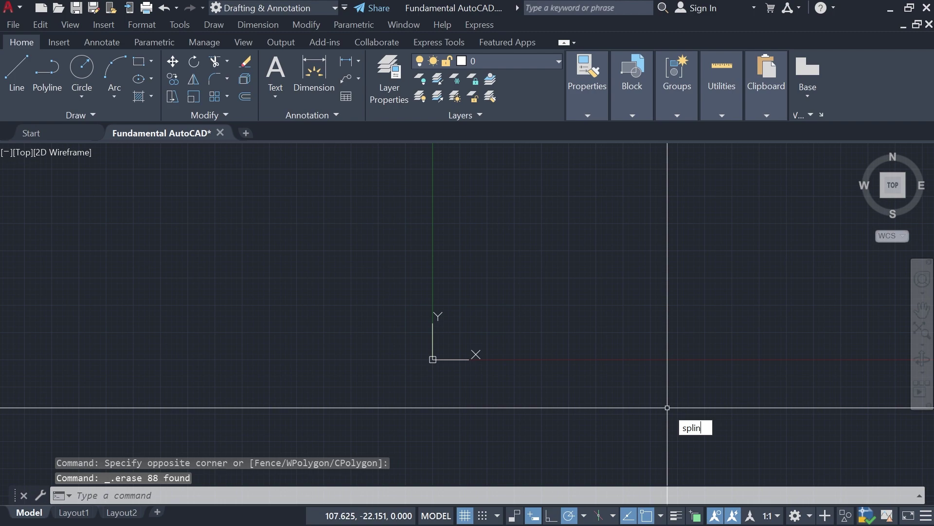
{"action": "type", "text": "e"}
{"action": "key", "text": "Return"}
{"action": "left_click", "coordinate": [433, 359]}
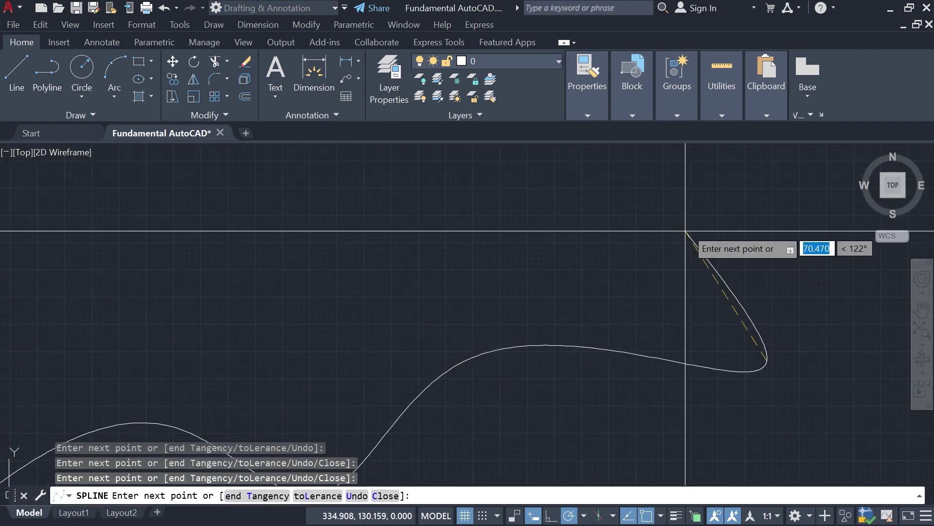
{"action": "key", "text": "Return"}
- Draw a small circle above the spline's start, centred at about -8.3, 27.4
{"action": "scroll", "coordinate": [435, 310], "scroll_direction": "up", "scroll_amount": 2}
{"action": "scroll", "coordinate": [436, 311], "scroll_direction": "down", "scroll_amount": 2}
{"action": "middle_click_drag", "start_coordinate": [438, 313], "coordinate": [484, 308]}
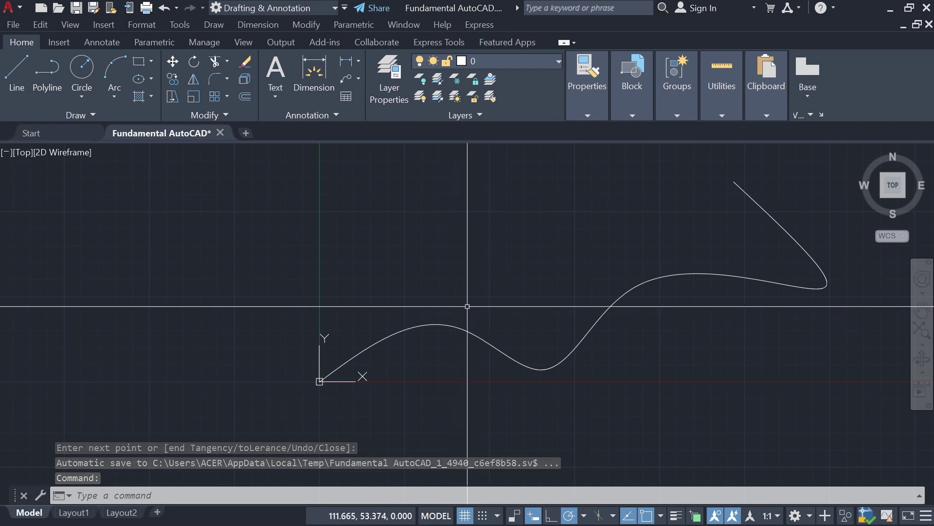
{"action": "middle_click_drag", "start_coordinate": [332, 318], "coordinate": [419, 287]}
{"action": "type", "text": "c"}
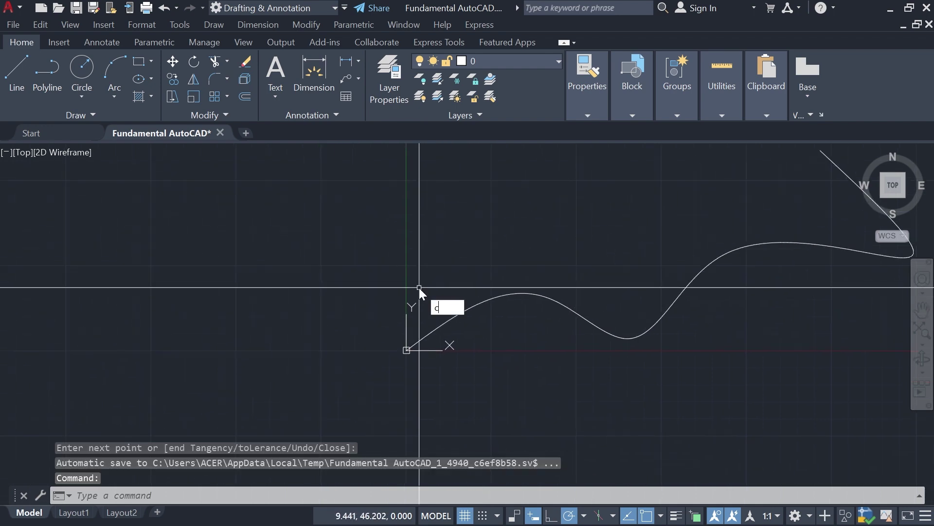
{"action": "key", "text": "Return"}
{"action": "scroll", "coordinate": [392, 314], "scroll_direction": "up", "scroll_amount": 2}
{"action": "left_click", "coordinate": [397, 314]}
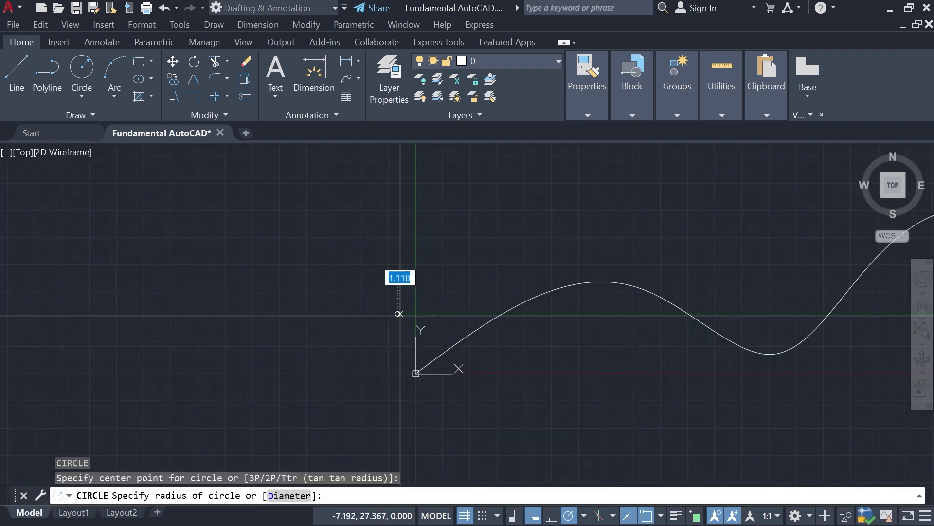
{"action": "left_click", "coordinate": [418, 314]}
- Create an associative path array of the circle using the spline as the path curve
{"action": "middle_click_drag", "start_coordinate": [592, 285], "coordinate": [486, 309]}
{"action": "scroll", "coordinate": [322, 292], "scroll_direction": "down", "scroll_amount": 2}
{"action": "middle_click_drag", "start_coordinate": [431, 278], "coordinate": [417, 306]}
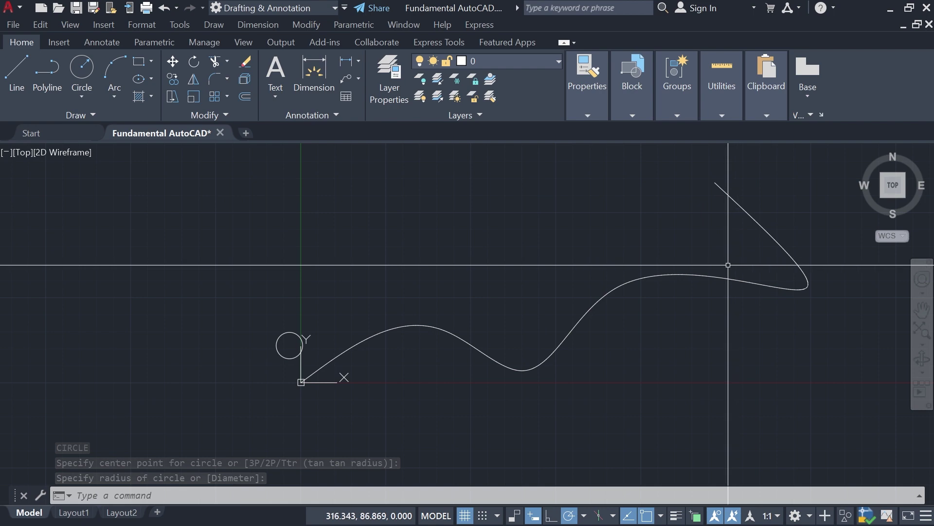
{"action": "left_click", "coordinate": [288, 331]}
{"action": "middle_click_drag", "start_coordinate": [288, 344], "coordinate": [440, 282]}
{"action": "scroll", "coordinate": [445, 279], "scroll_direction": "up", "scroll_amount": 2}
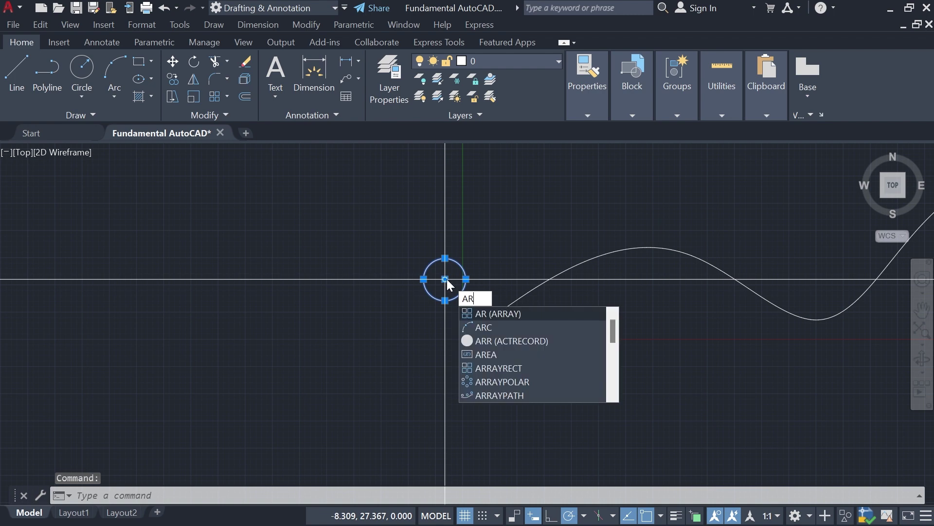
{"action": "key", "text": "Return"}
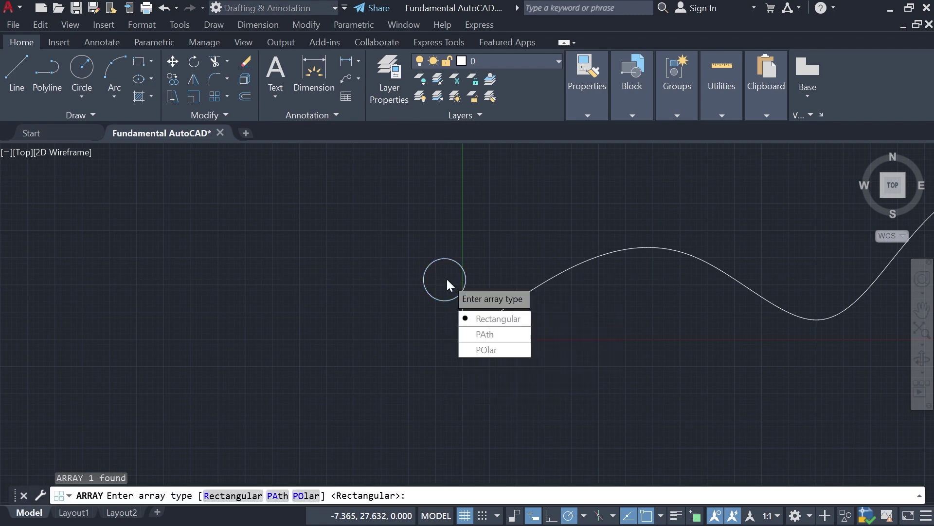
{"action": "left_click", "coordinate": [504, 332]}
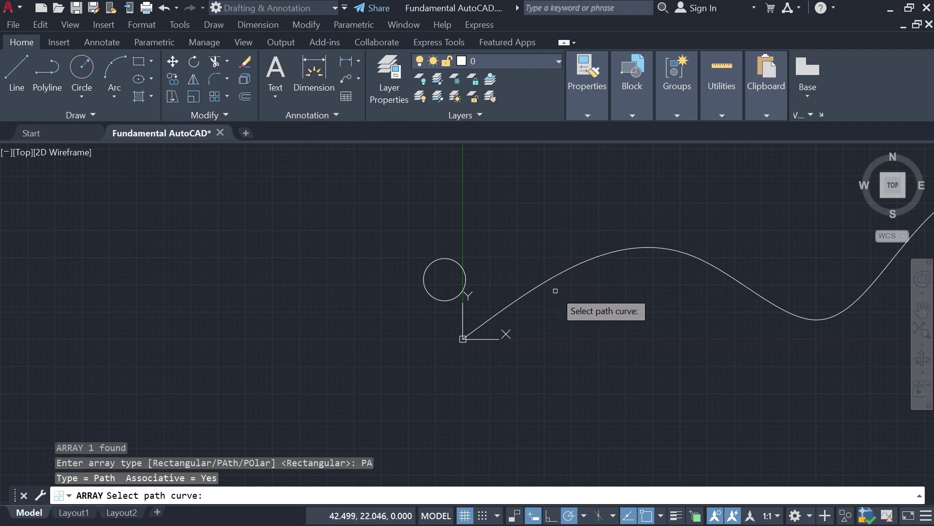
{"action": "left_click", "coordinate": [545, 281]}
{"action": "middle_click_drag", "start_coordinate": [615, 232], "coordinate": [281, 347]}
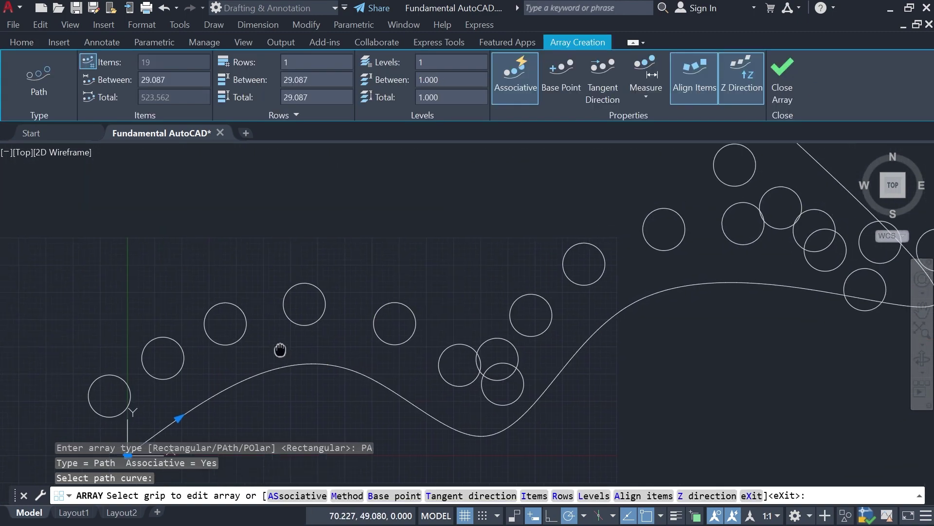
{"action": "scroll", "coordinate": [352, 320], "scroll_direction": "down", "scroll_amount": 2}
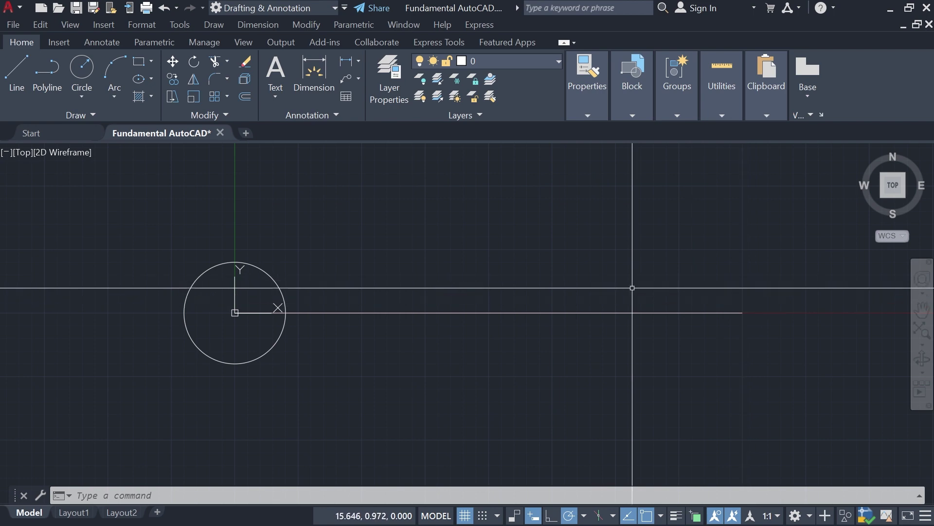
- Move the circle by its centre from the origin to the far endpoint of the horizontal line, and undo the move
{"action": "left_click", "coordinate": [319, 249]}
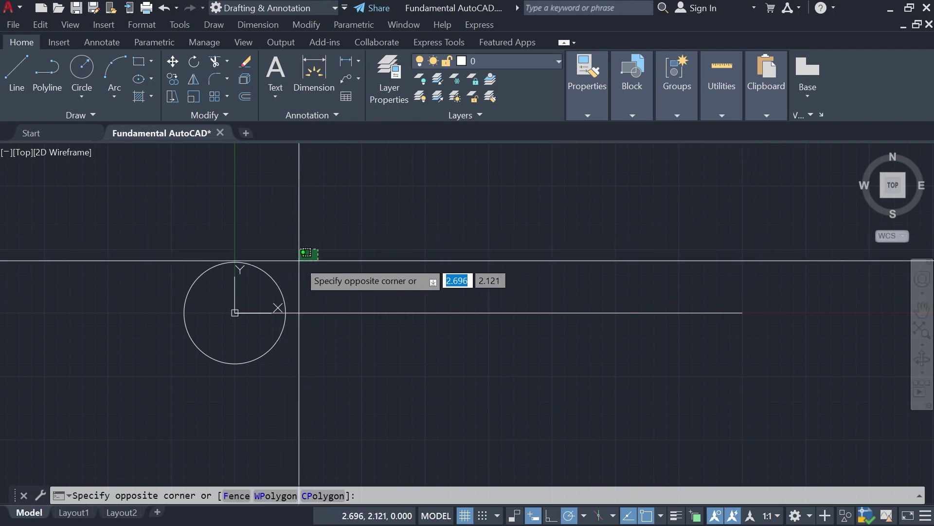
{"action": "left_click", "coordinate": [268, 285]}
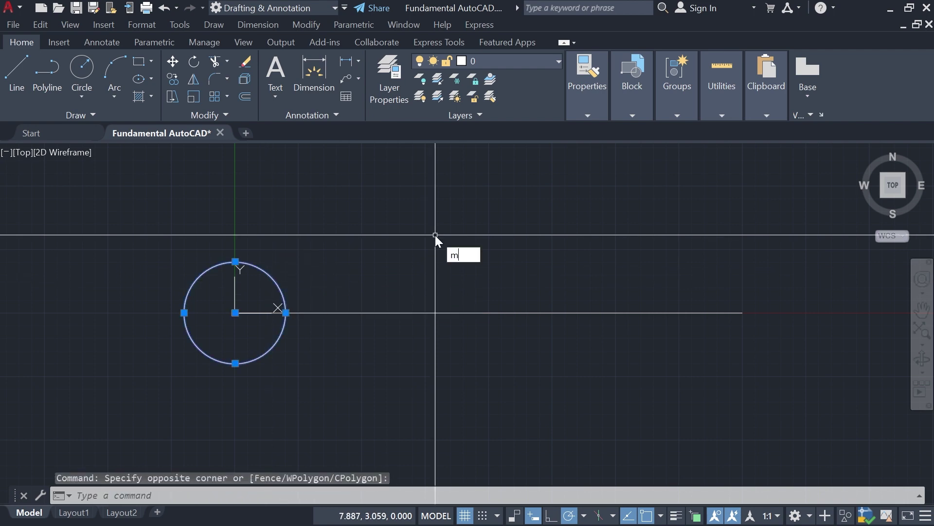
{"action": "key", "text": "Return"}
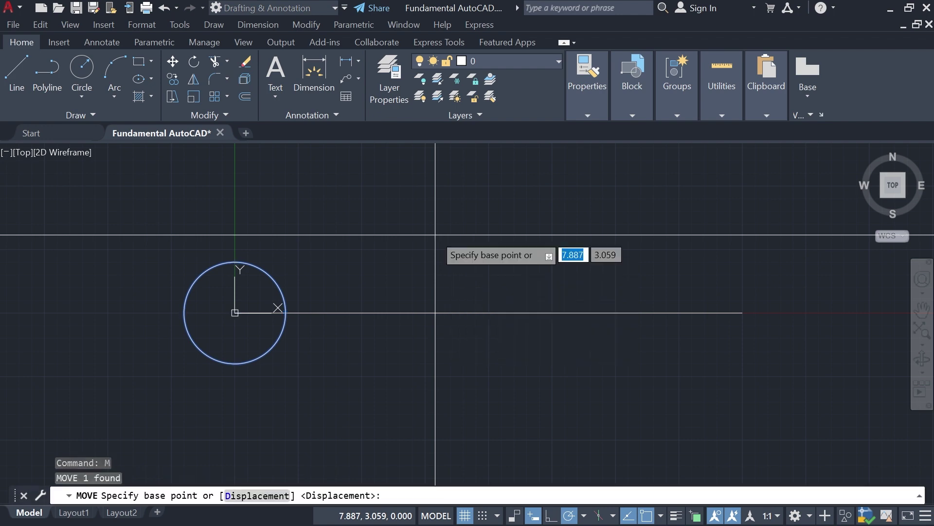
{"action": "left_click", "coordinate": [235, 313]}
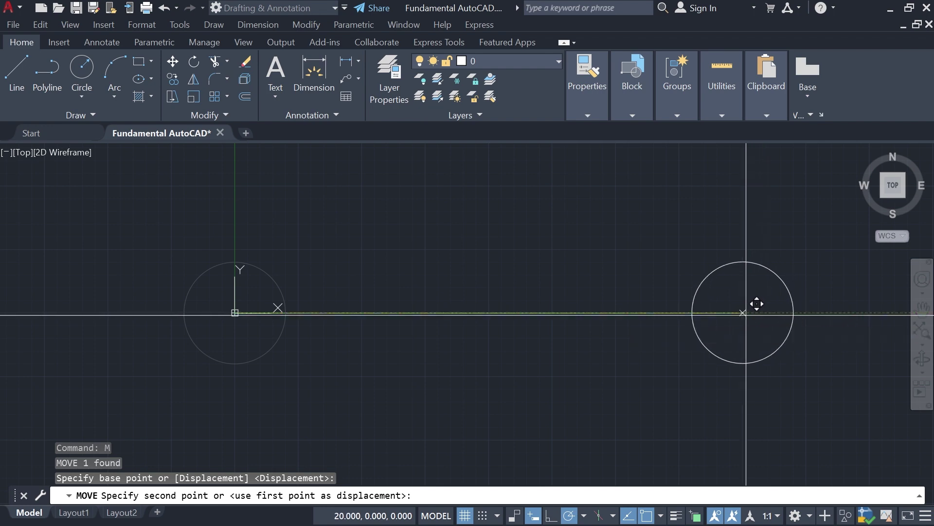
{"action": "left_click", "coordinate": [742, 312]}
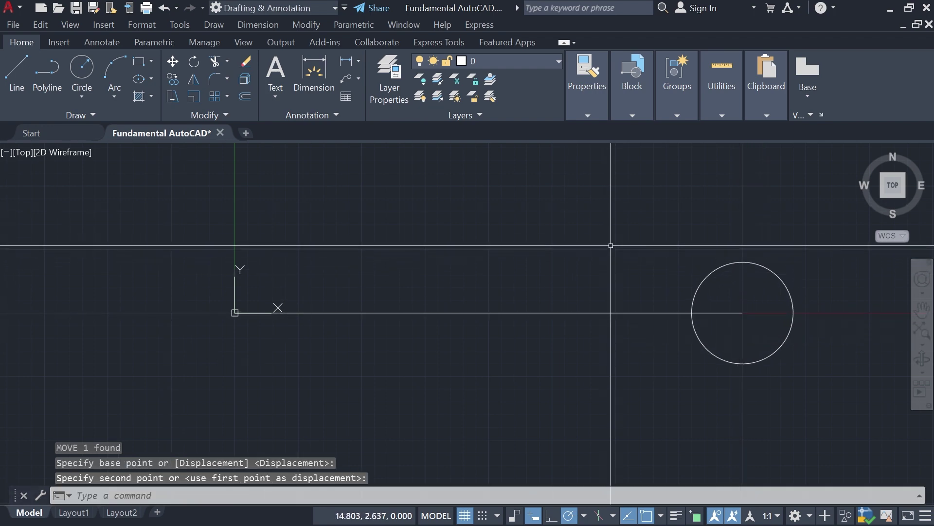
{"action": "key", "text": "ctrl+z"}
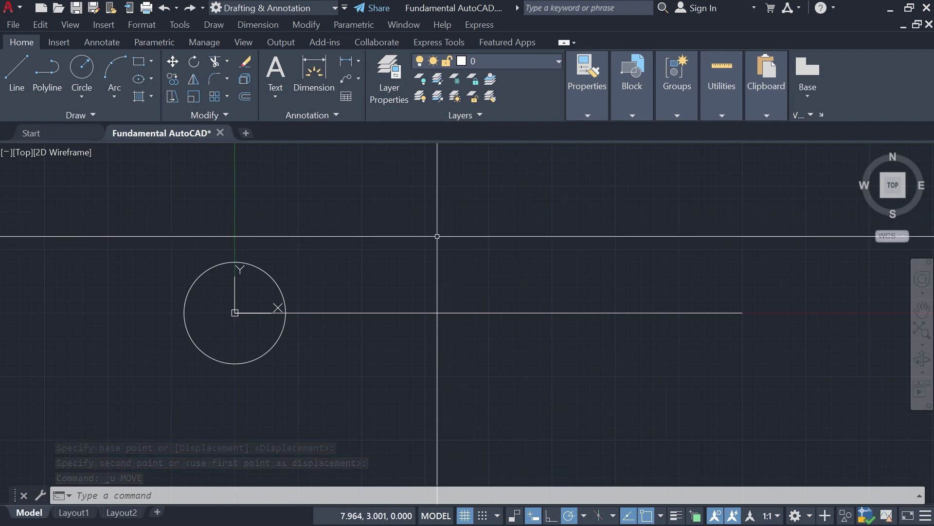
- Move the circle from its centre at the origin by a distance of 20 at an angle of 10°
{"action": "middle_click_drag", "start_coordinate": [298, 294], "coordinate": [294, 345]}
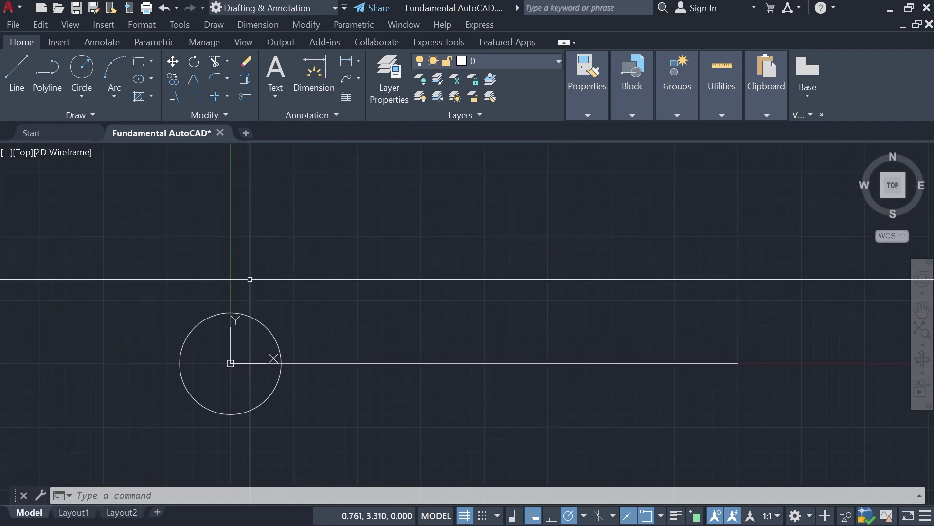
{"action": "left_click", "coordinate": [343, 301]}
{"action": "left_click", "coordinate": [275, 360]}
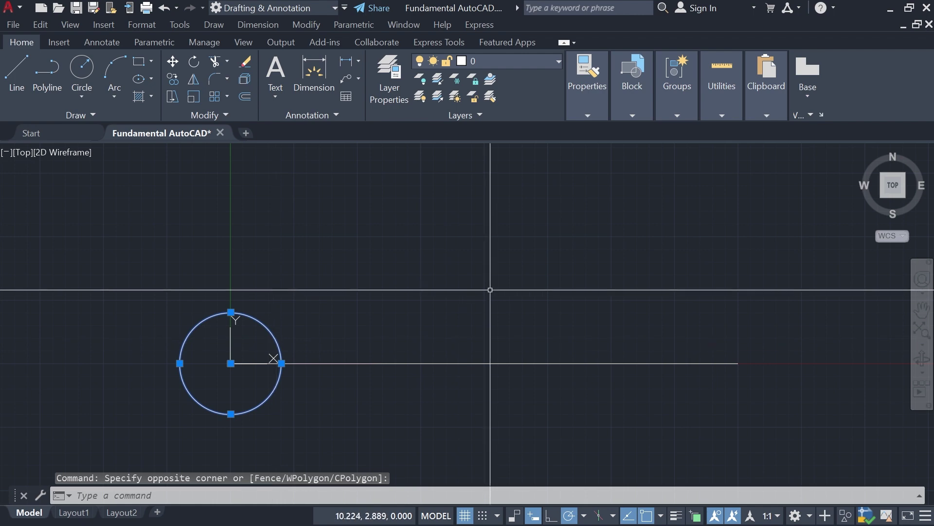
{"action": "type", "text": "M"}
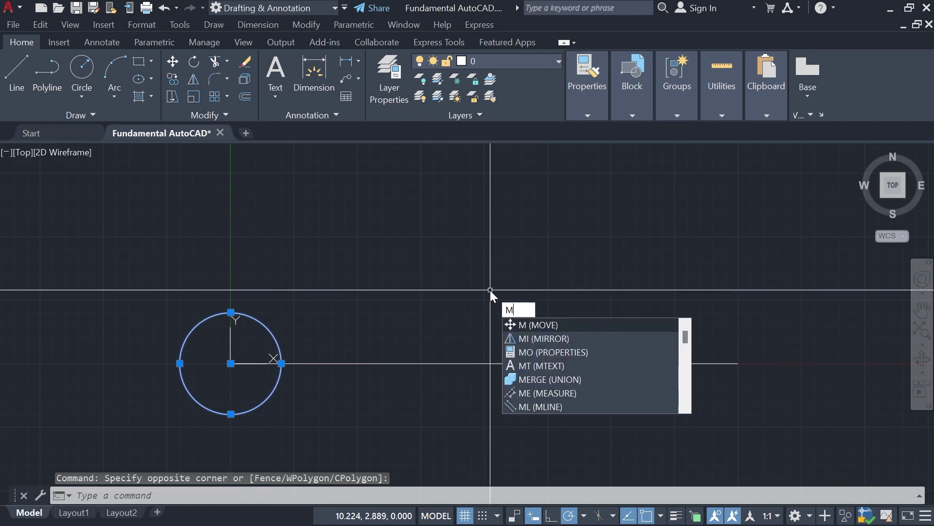
{"action": "key", "text": "Return"}
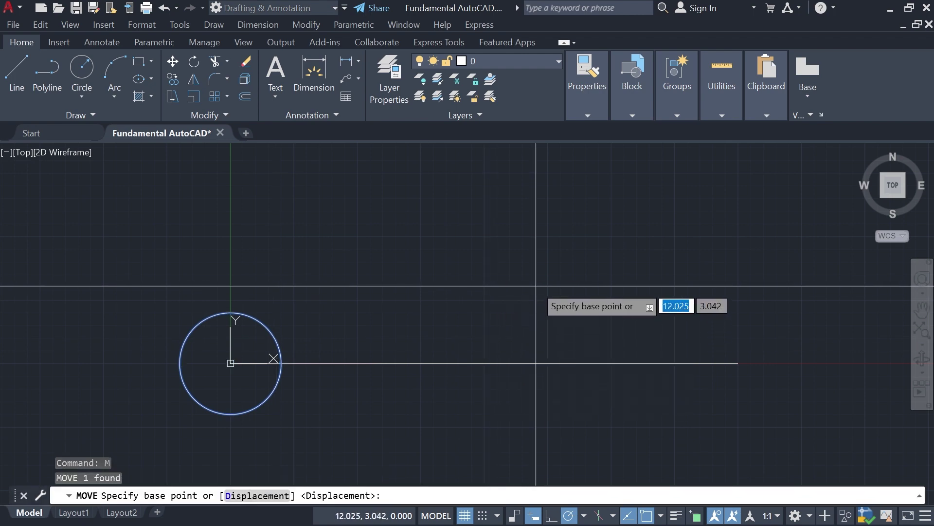
{"action": "left_click", "coordinate": [230, 363]}
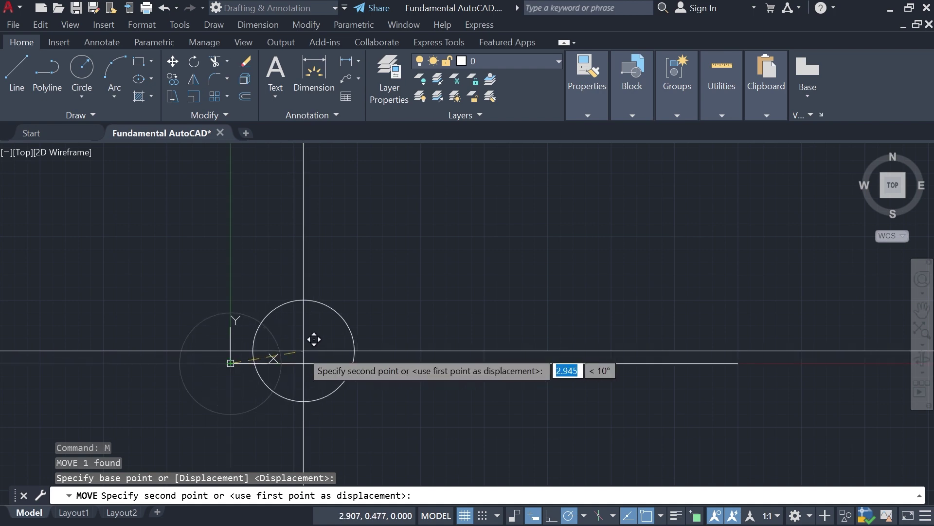
{"action": "type", "text": "20"}
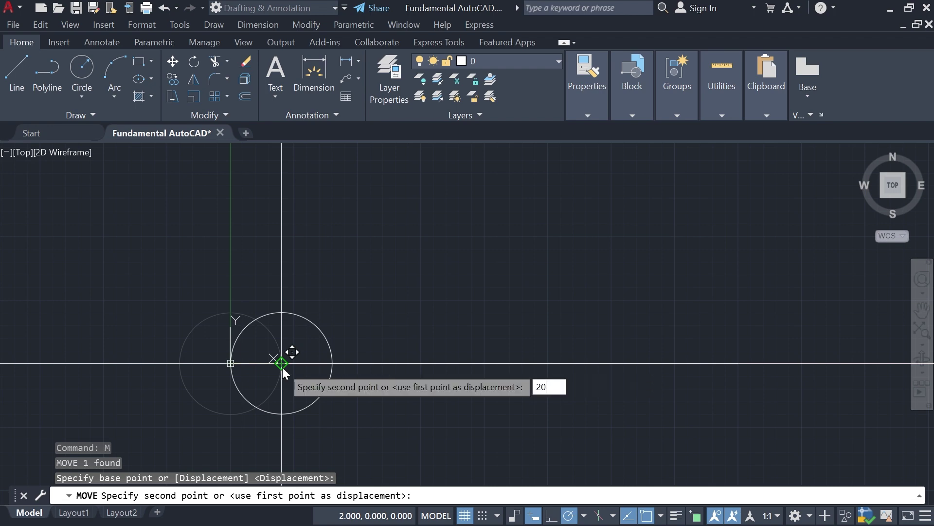
{"action": "key", "text": "Tab"}
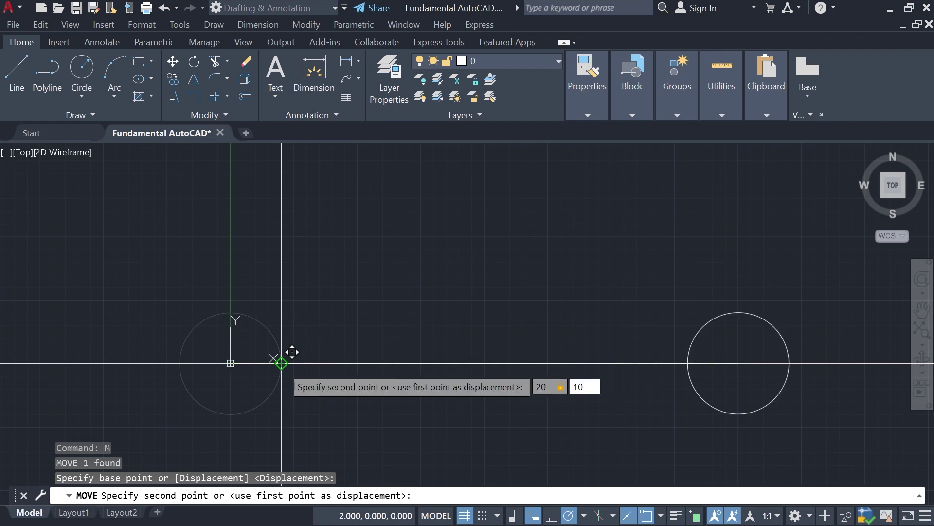
{"action": "type", "text": "10"}
{"action": "key", "text": "Return"}
{"action": "scroll", "coordinate": [482, 295], "scroll_direction": "down", "scroll_amount": 2}
{"action": "middle_click_drag", "start_coordinate": [489, 306], "coordinate": [426, 380]}
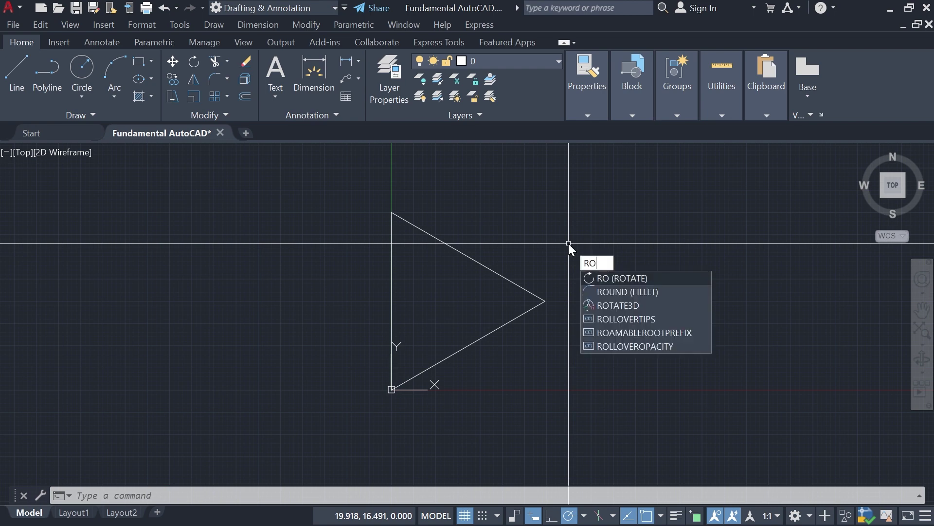
- Rotate the triangle by 30° about its vertex at the origin, and undo the rotation
{"action": "key", "text": "Return"}
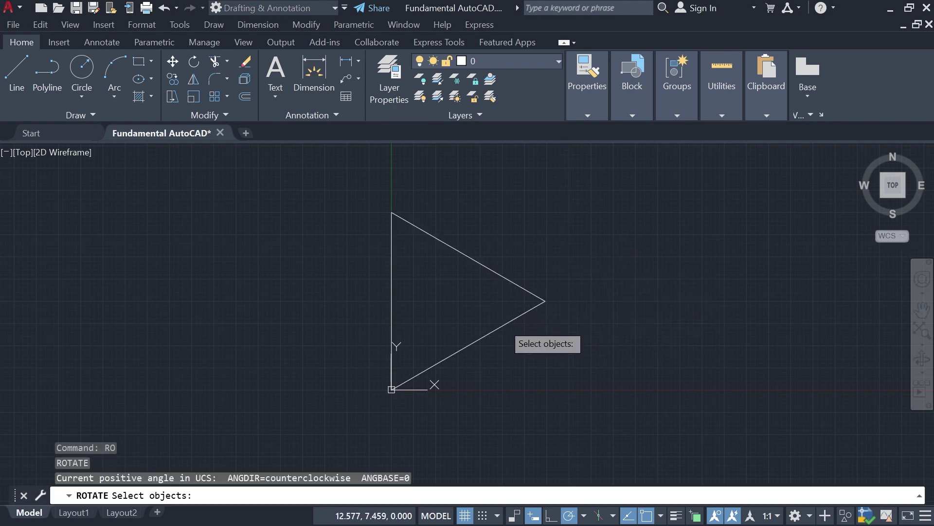
{"action": "left_click", "coordinate": [503, 323]}
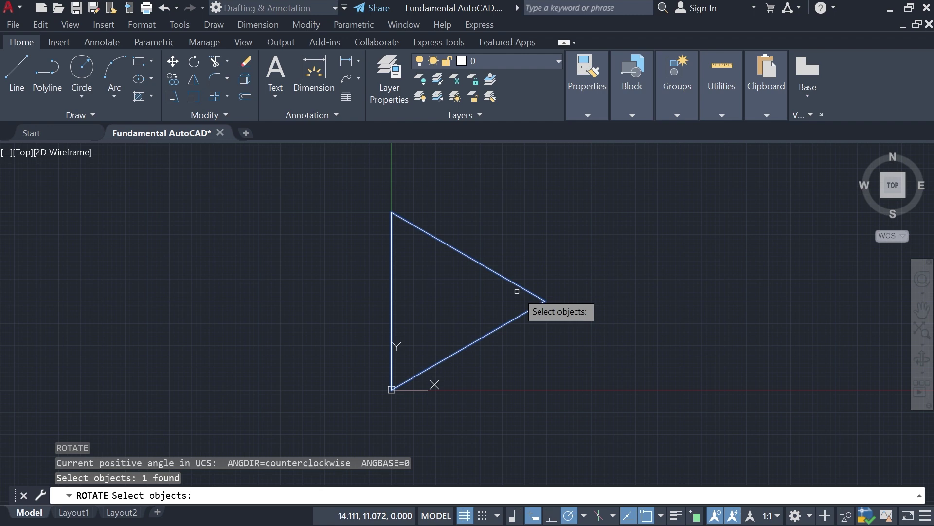
{"action": "key", "text": "Return"}
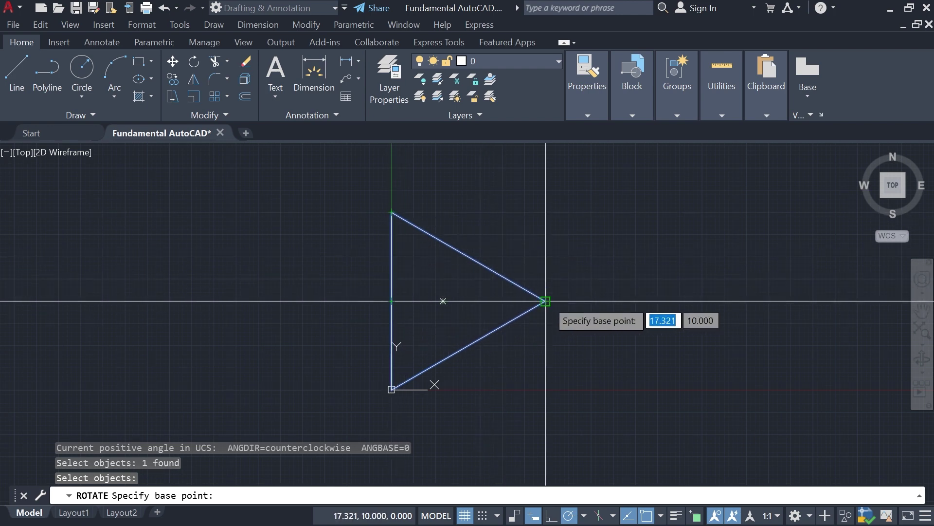
{"action": "left_click", "coordinate": [392, 389]}
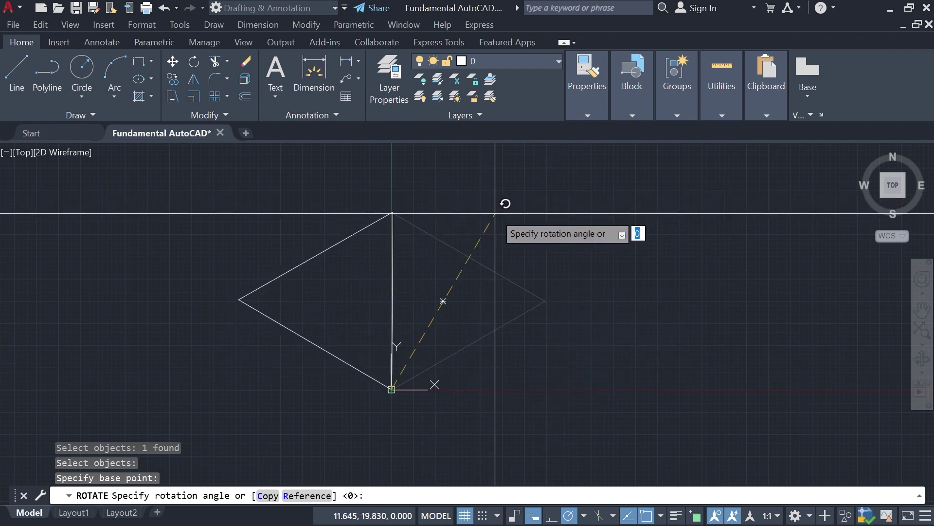
{"action": "type", "text": "30"}
{"action": "key", "text": "Return"}
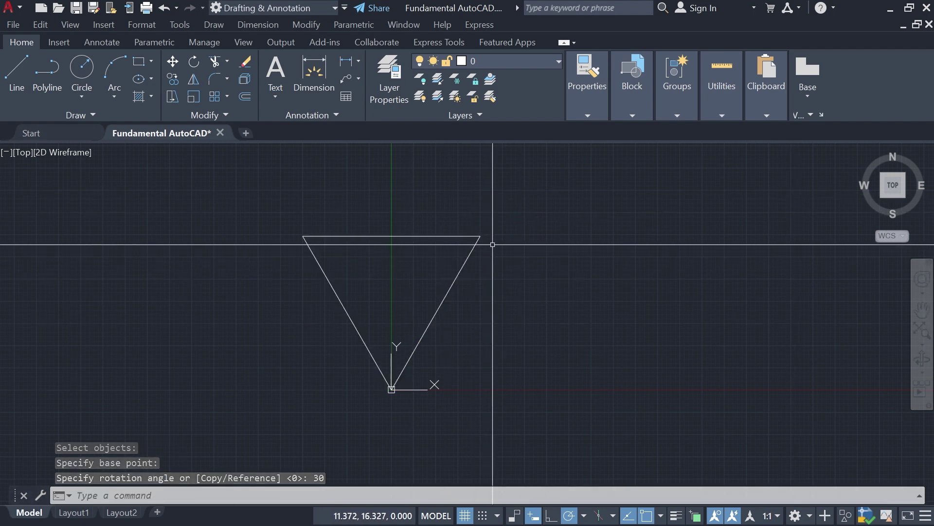
{"action": "key", "text": "ctrl+z"}
- Mirror the triangle across a vertical line beyond its right-hand vertex, keeping the source triangle
{"action": "middle_click_drag", "start_coordinate": [595, 215], "coordinate": [540, 222]}
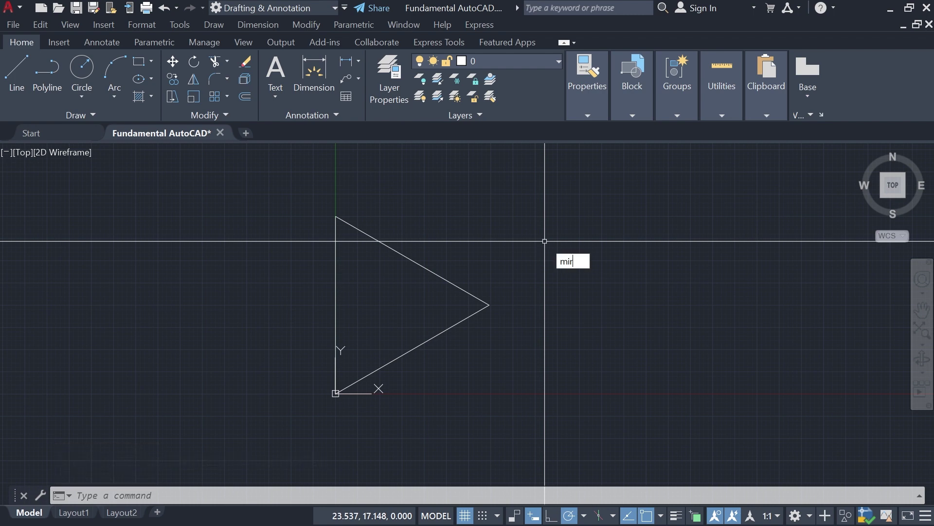
{"action": "key", "text": "Return"}
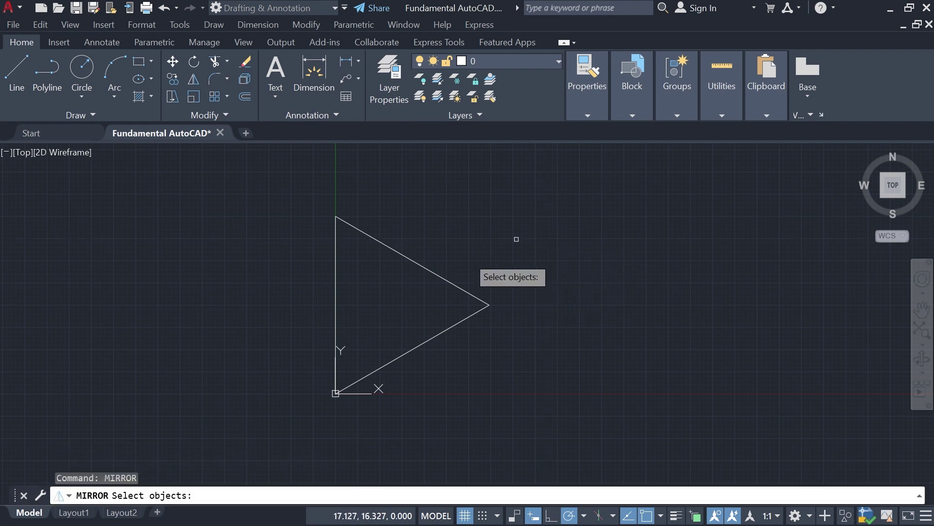
{"action": "left_click", "coordinate": [432, 274]}
{"action": "key", "text": "Return"}
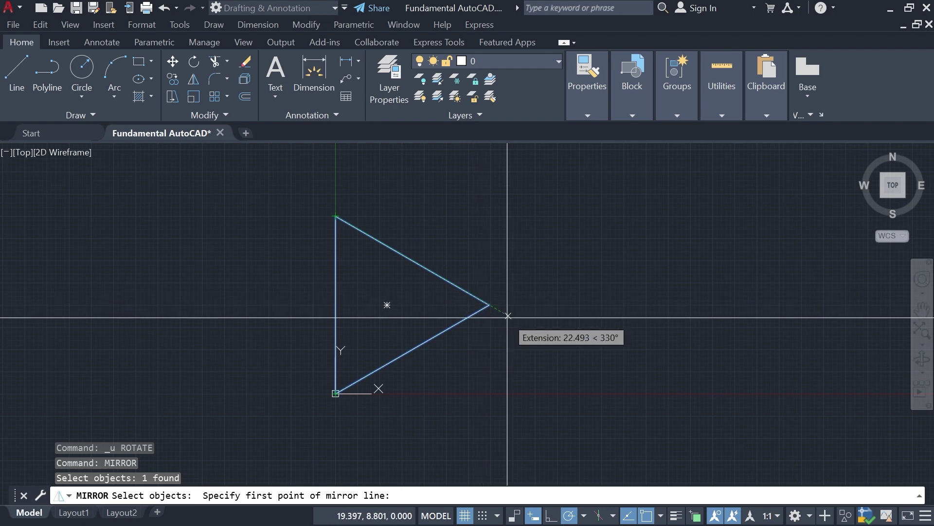
{"action": "left_click", "coordinate": [532, 392]}
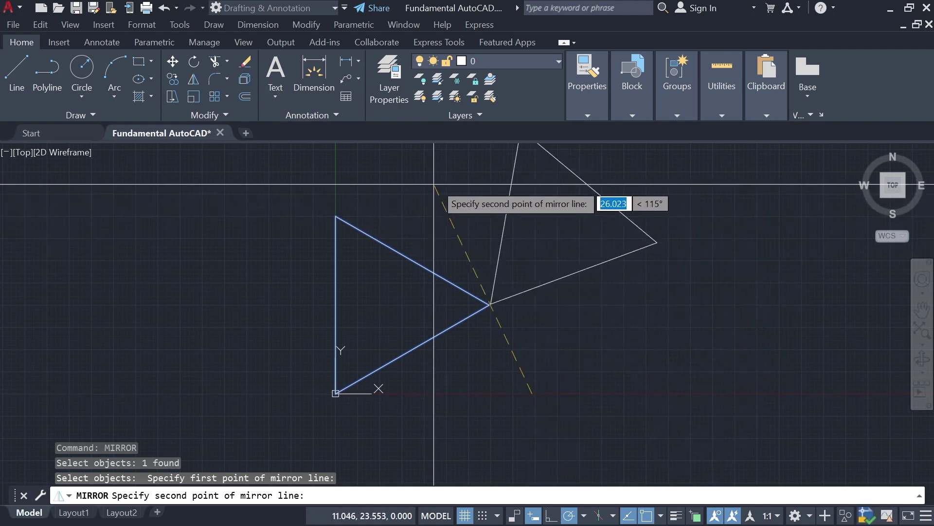
{"action": "left_click", "coordinate": [532, 184]}
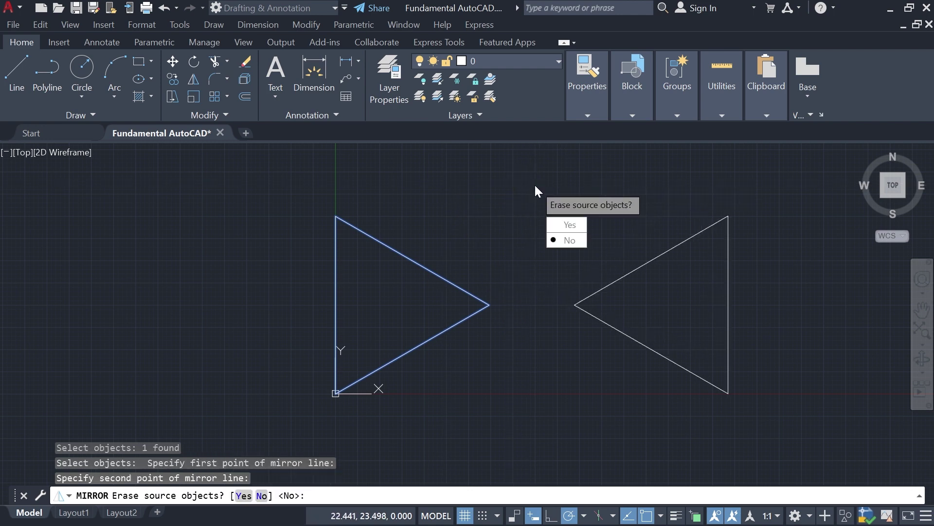
{"action": "left_click", "coordinate": [578, 242]}
- Erase the square together with its inscribed circle and both diagonals, and undo the erasure
{"action": "middle_click_drag", "start_coordinate": [602, 247], "coordinate": [538, 246]}
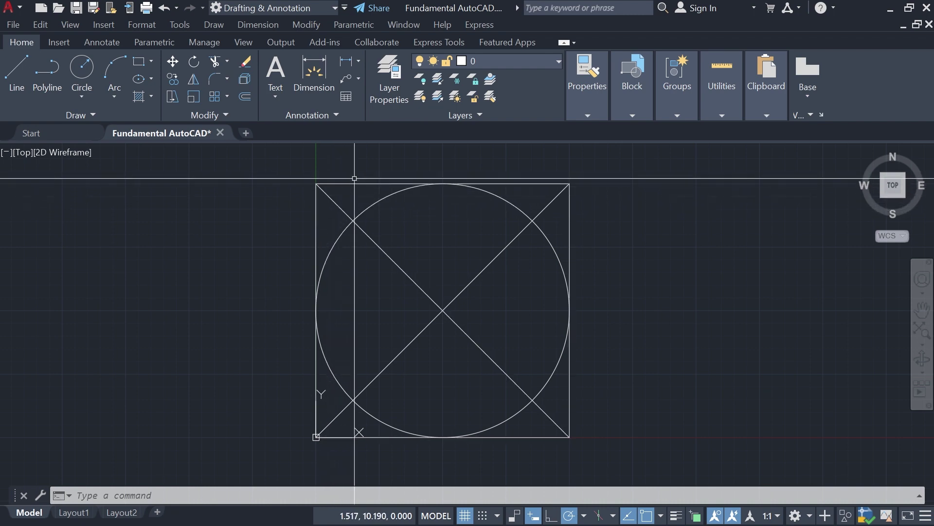
{"action": "left_click", "coordinate": [277, 153]}
{"action": "left_click", "coordinate": [642, 454]}
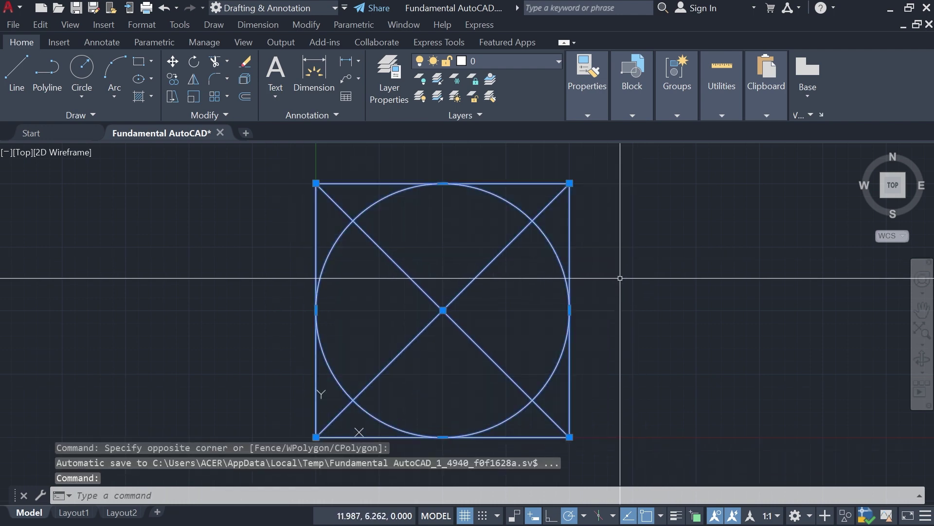
{"action": "type", "text": "E"}
{"action": "key", "text": "Return"}
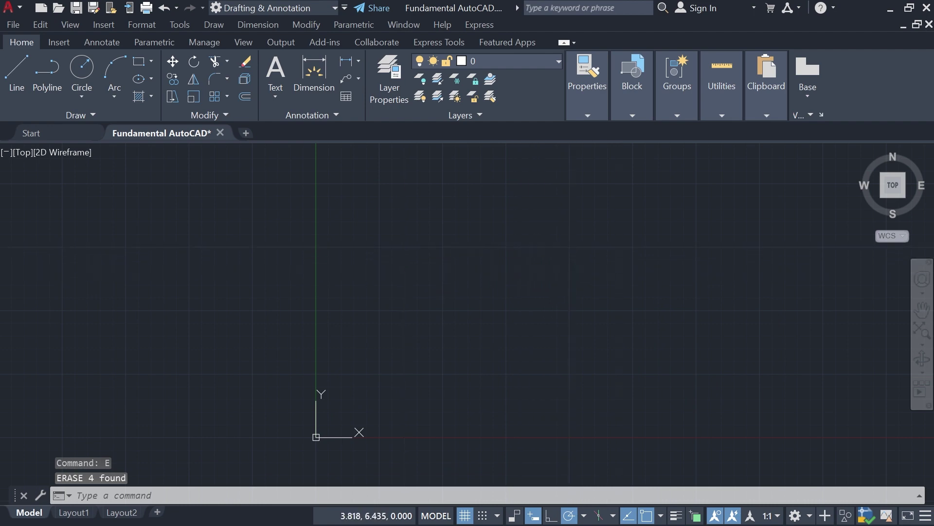
{"action": "key", "text": "ctrl+z"}
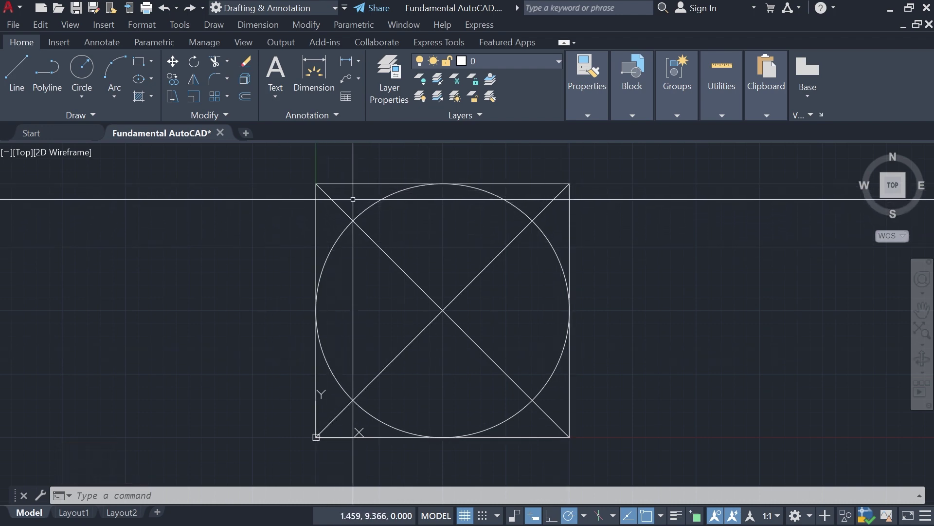
- Trim the diagonals' ends outside the circle and the circle's upper and lower arcs between the diagonals
{"action": "scroll", "coordinate": [316, 184], "scroll_direction": "up", "scroll_amount": 4}
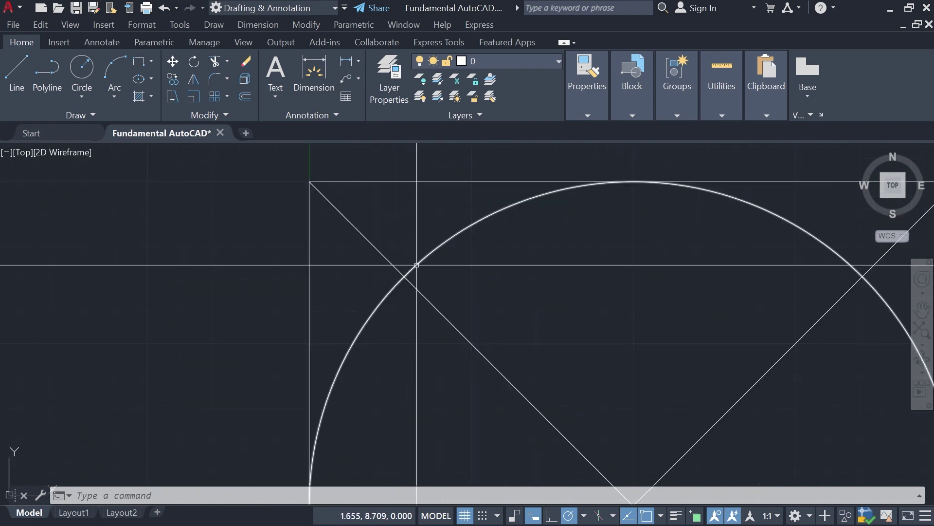
{"action": "scroll", "coordinate": [353, 244], "scroll_direction": "down", "scroll_amount": 4}
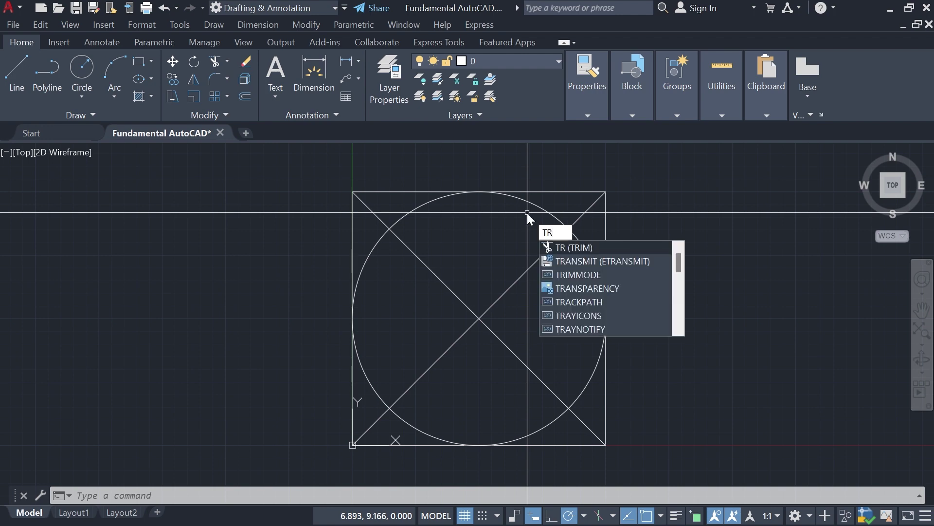
{"action": "key", "text": "Return"}
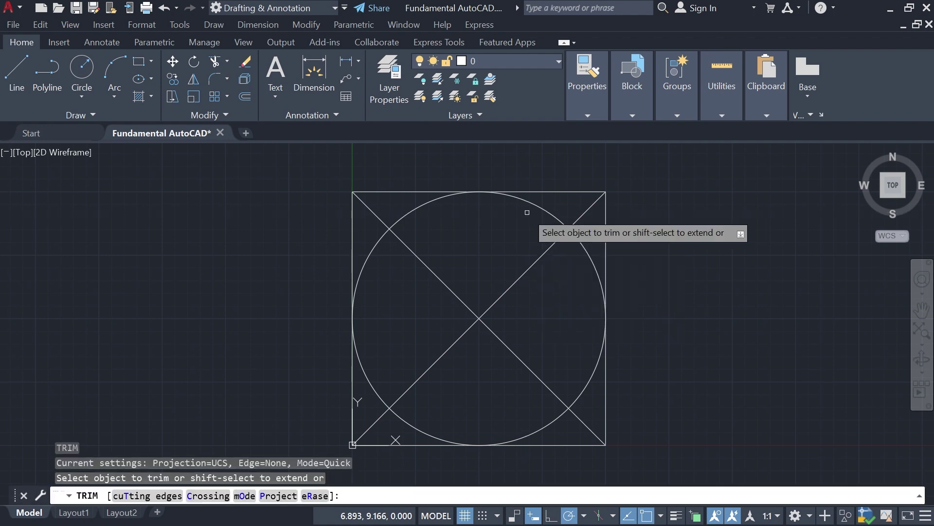
{"action": "left_click", "coordinate": [374, 213]}
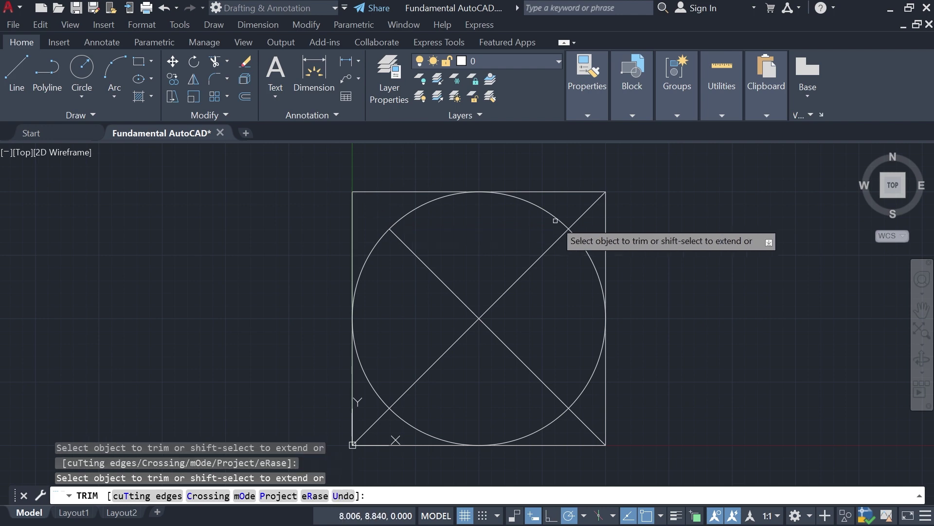
{"action": "left_click", "coordinate": [588, 430]}
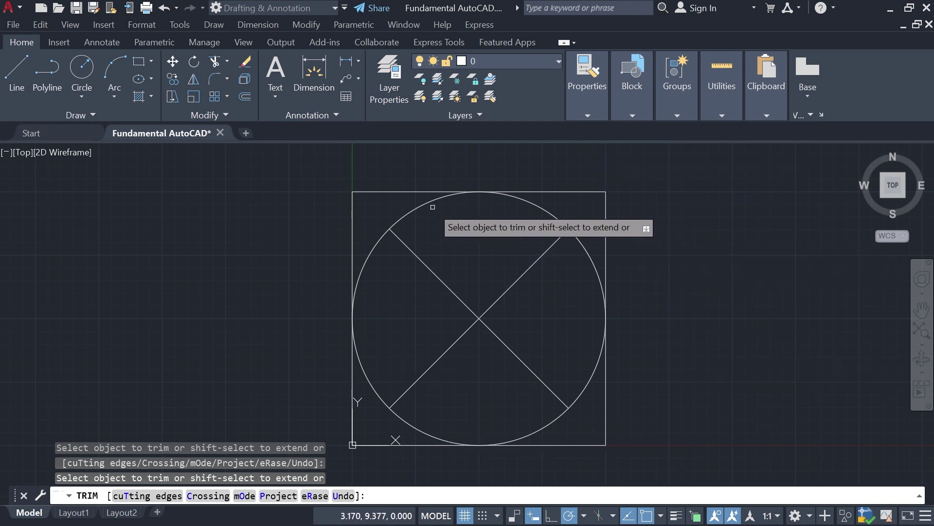
{"action": "left_click", "coordinate": [546, 206]}
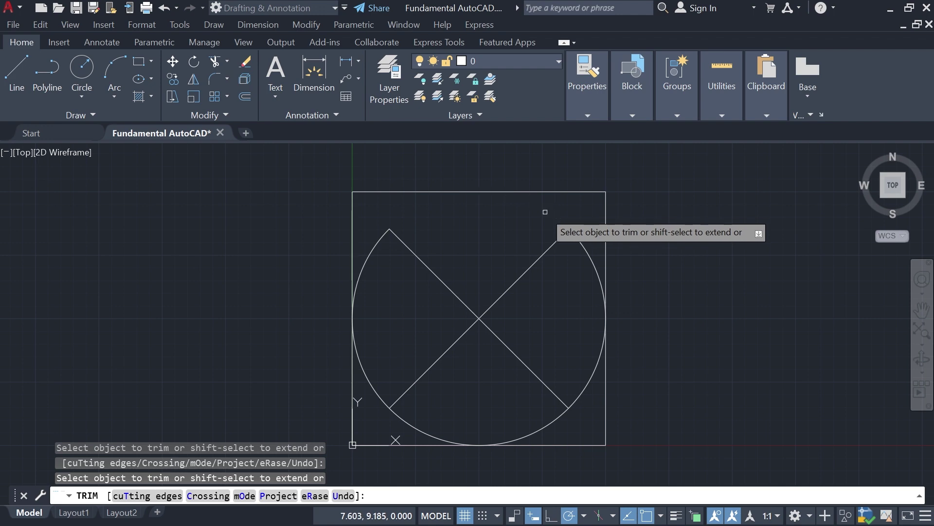
{"action": "left_click", "coordinate": [431, 435]}
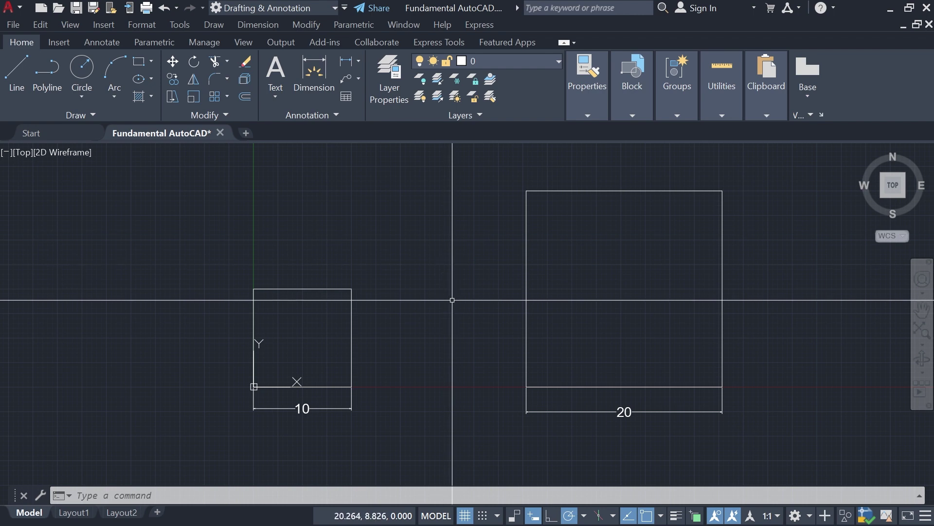
- Scale the 10-unit square up to a width of 20 about its lower-left corner at the origin
{"action": "type", "text": "sc"}
{"action": "key", "text": "Return"}
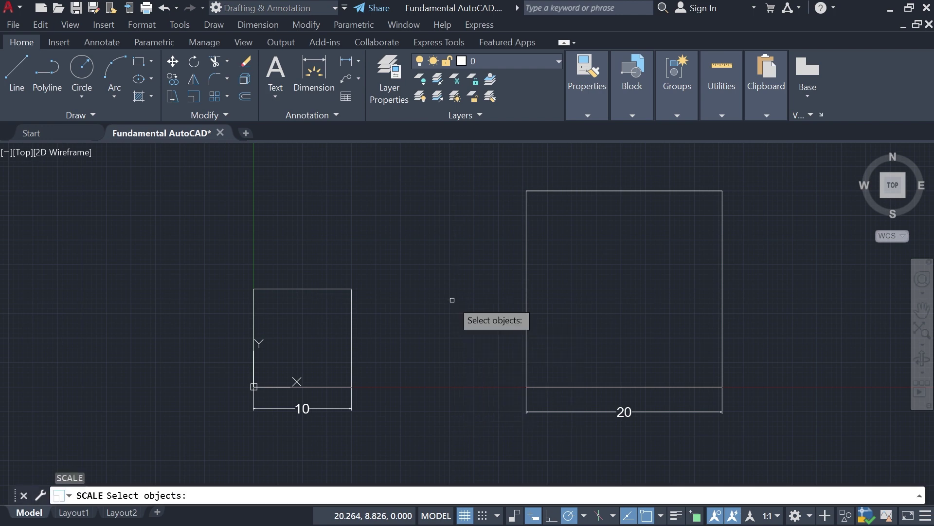
{"action": "left_click", "coordinate": [353, 305]}
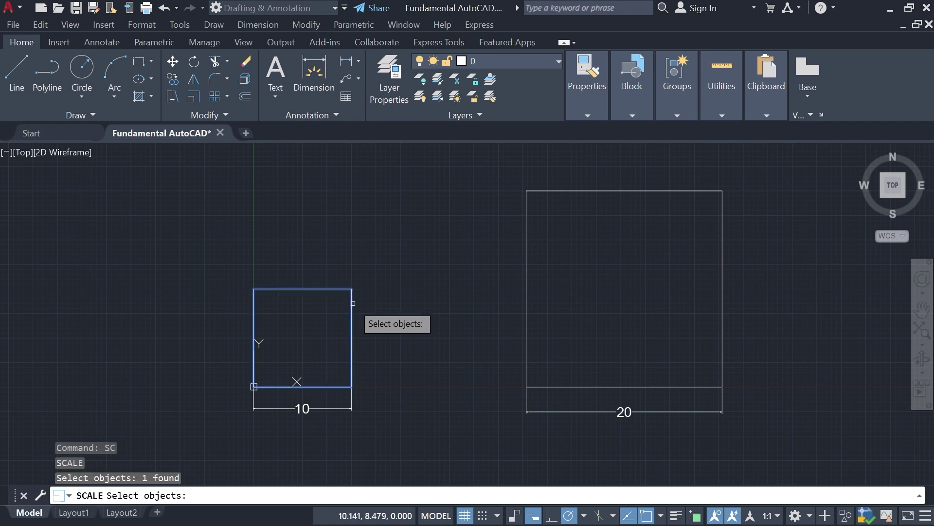
{"action": "key", "text": "Return"}
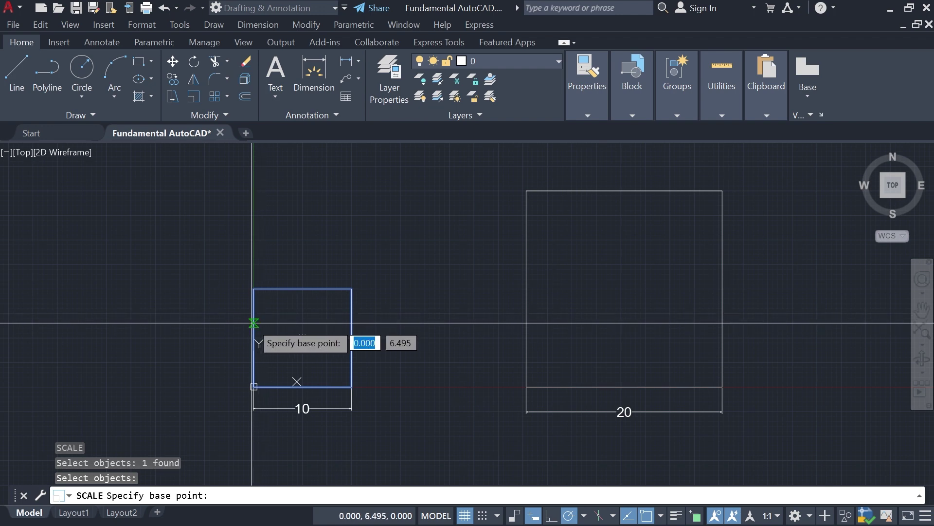
{"action": "left_click", "coordinate": [253, 387]}
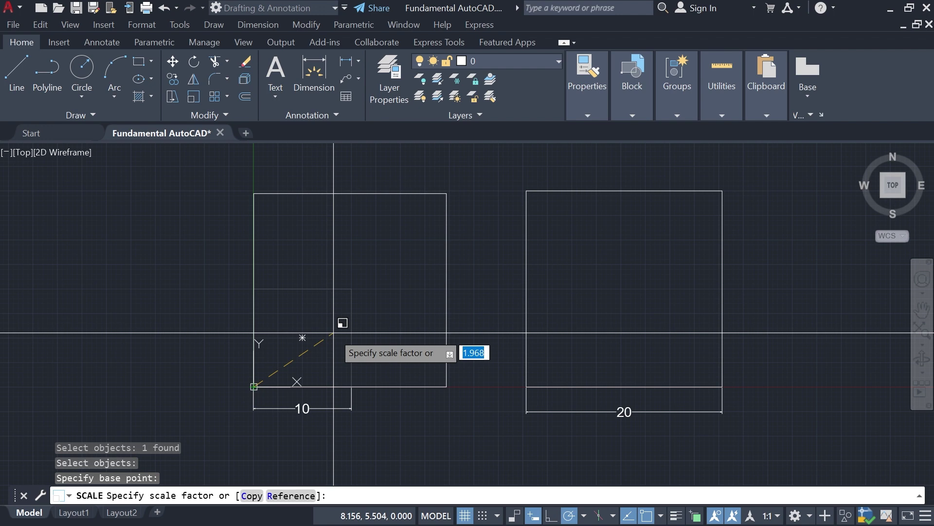
{"action": "key", "text": "Return"}
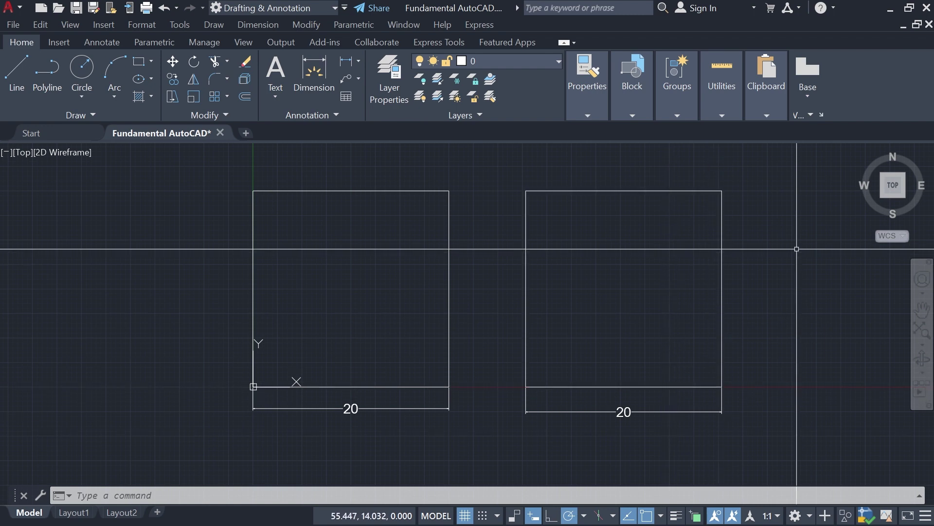
- Scale the square farther from the origin by a factor of 0.5 about its lower-right corner
{"action": "type", "text": "sc"}
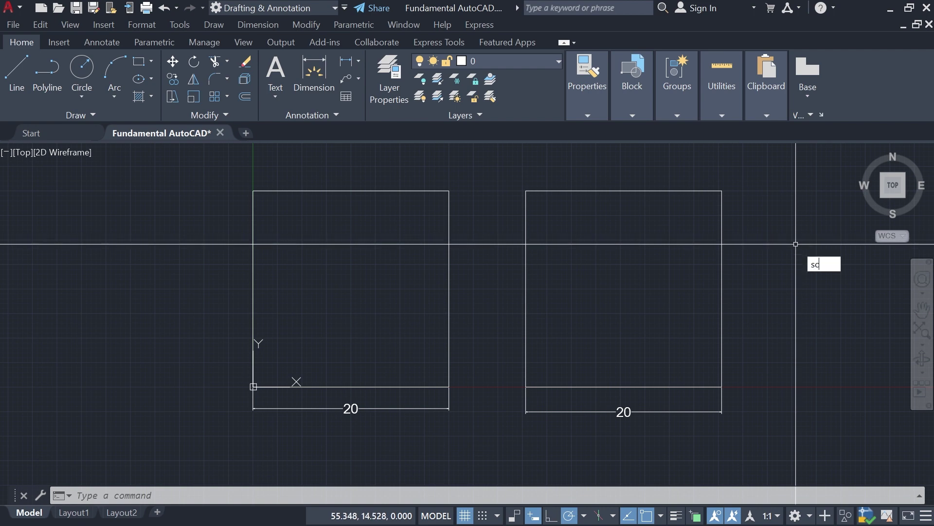
{"action": "key", "text": "Return"}
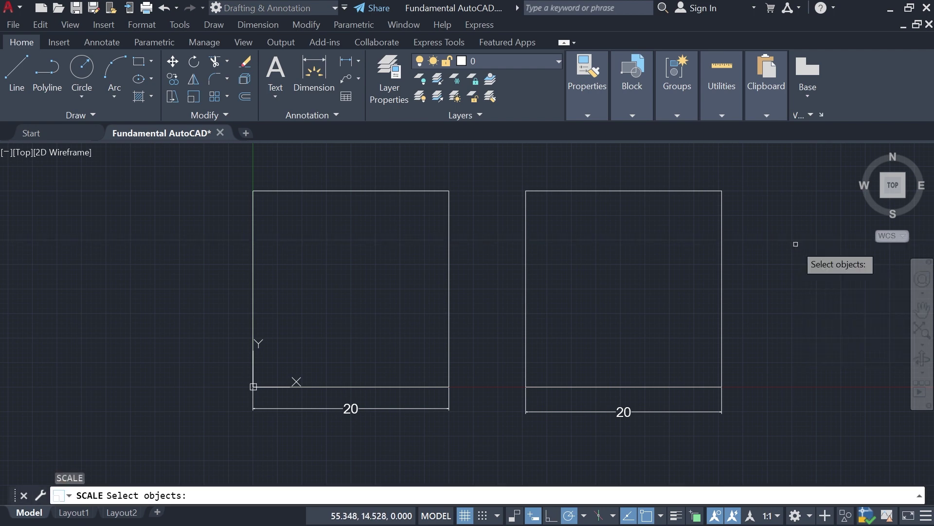
{"action": "left_click", "coordinate": [760, 233]}
{"action": "left_click", "coordinate": [627, 247]}
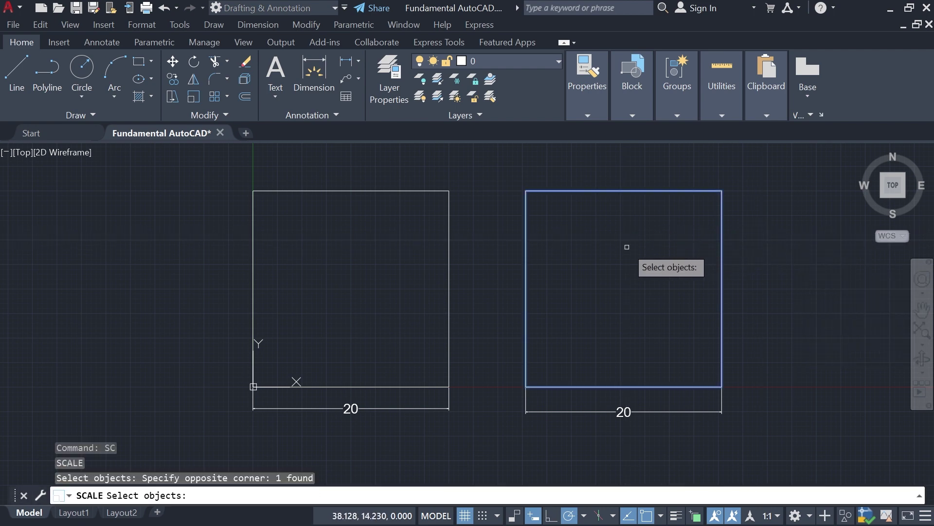
{"action": "key", "text": "Return"}
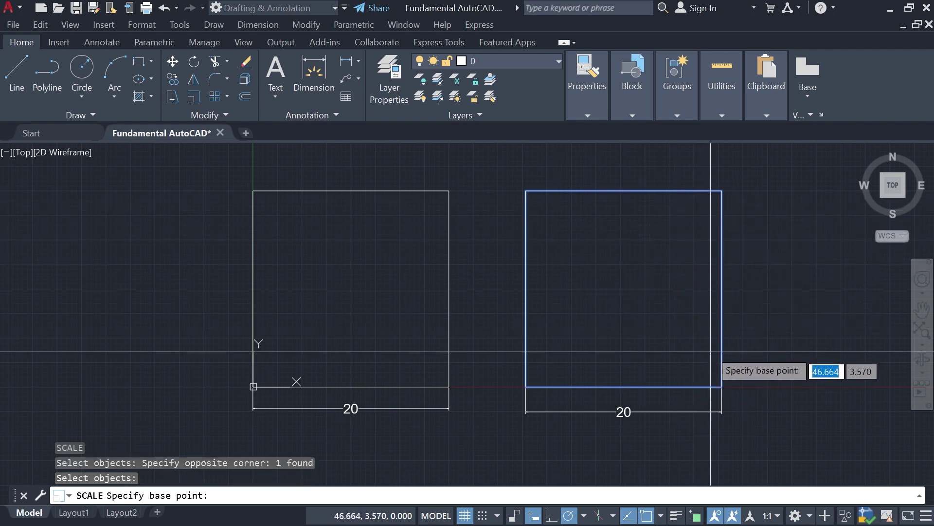
{"action": "left_click", "coordinate": [723, 386]}
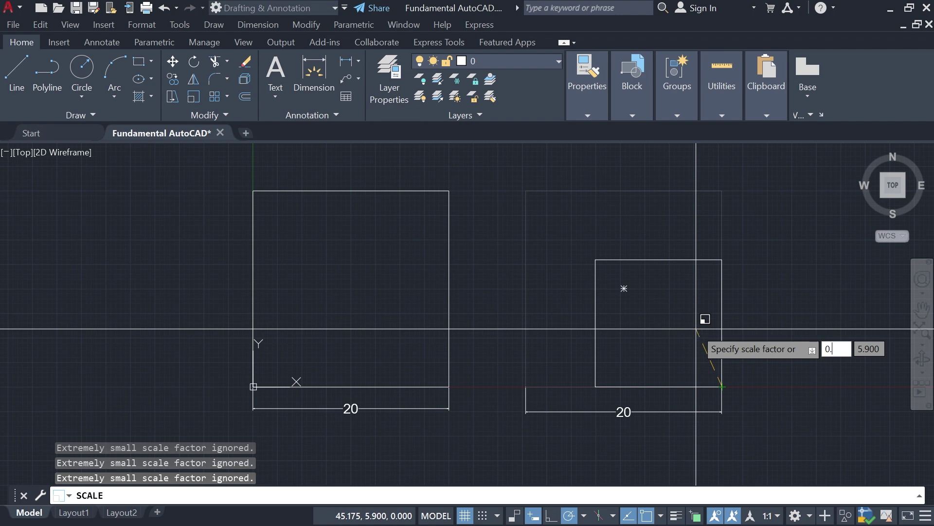
{"action": "type", "text": "5"}
{"action": "key", "text": "Return"}
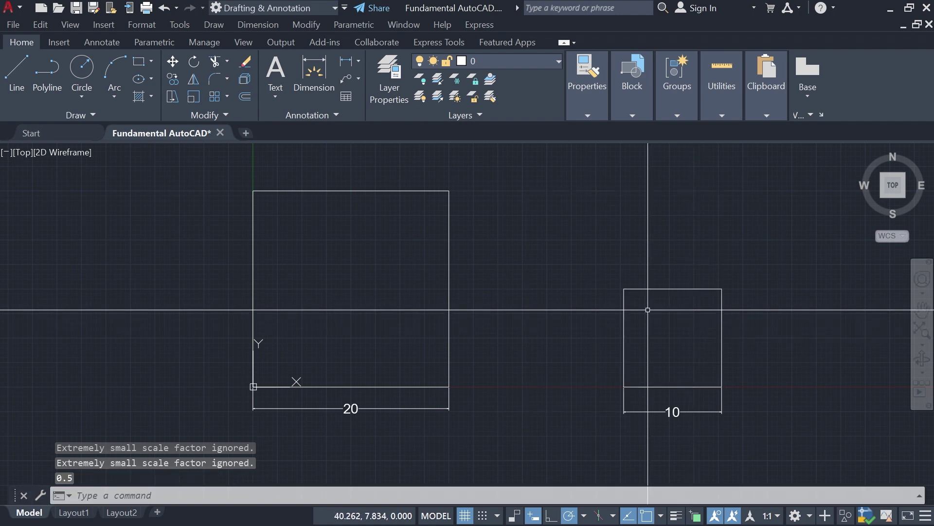
- Draw a 15-unit horizontal line rightward from the left end of the irregular polygon's 12-unit base
{"action": "middle_click_drag", "start_coordinate": [647, 311], "coordinate": [633, 312]}
{"action": "middle_click_drag", "start_coordinate": [701, 348], "coordinate": [647, 340]}
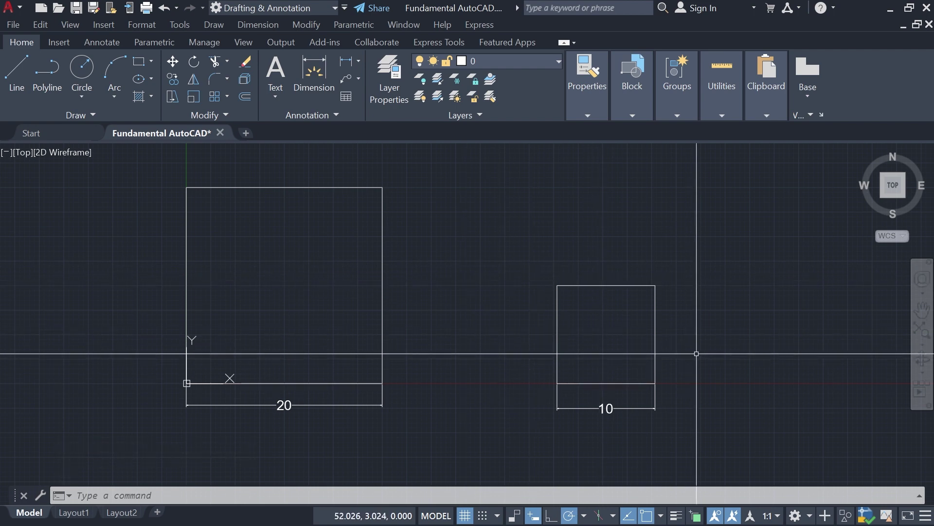
{"action": "mouse_move", "coordinate": [766, 359]}
{"action": "middle_mouse_down"}
{"action": "mouse_move", "coordinate": [500, 358]}
{"action": "mouse_move", "coordinate": [688, 354]}
{"action": "mouse_move", "coordinate": [455, 365]}
{"action": "mouse_move", "coordinate": [439, 374]}
{"action": "middle_mouse_up"}
{"action": "scroll", "coordinate": [547, 334], "scroll_direction": "up", "scroll_amount": 2}
{"action": "mouse_move", "coordinate": [546, 334]}
{"action": "middle_mouse_down"}
{"action": "mouse_move", "coordinate": [540, 357]}
{"action": "mouse_move", "coordinate": [531, 356]}
{"action": "middle_mouse_up"}
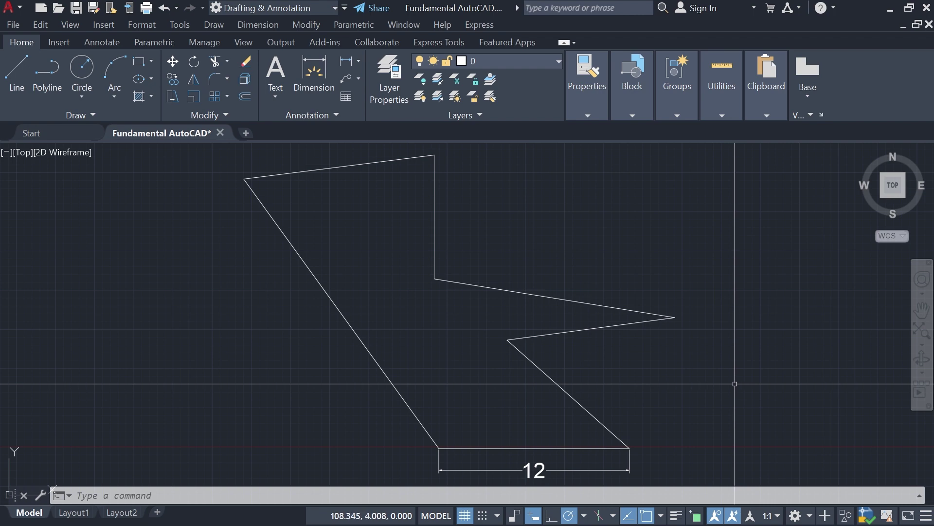
{"action": "type", "text": "l"}
{"action": "key", "text": "Return"}
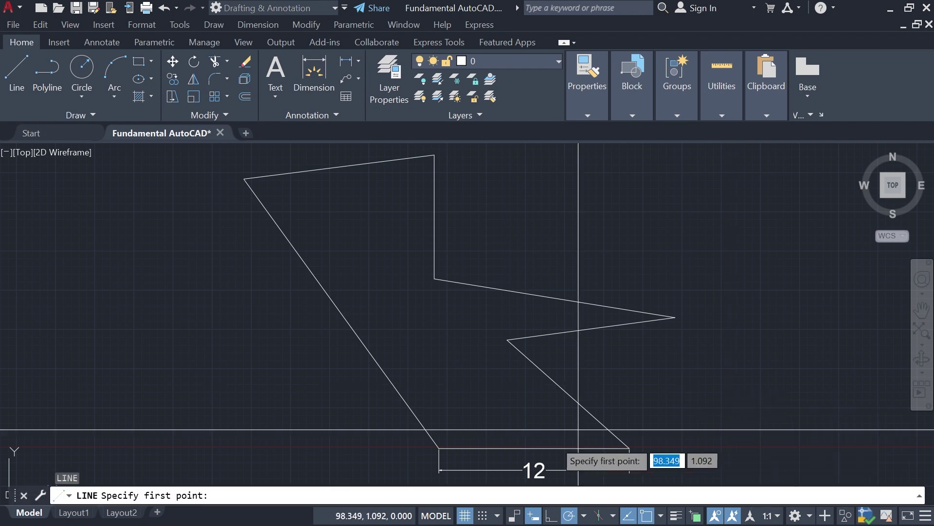
{"action": "left_click", "coordinate": [439, 448]}
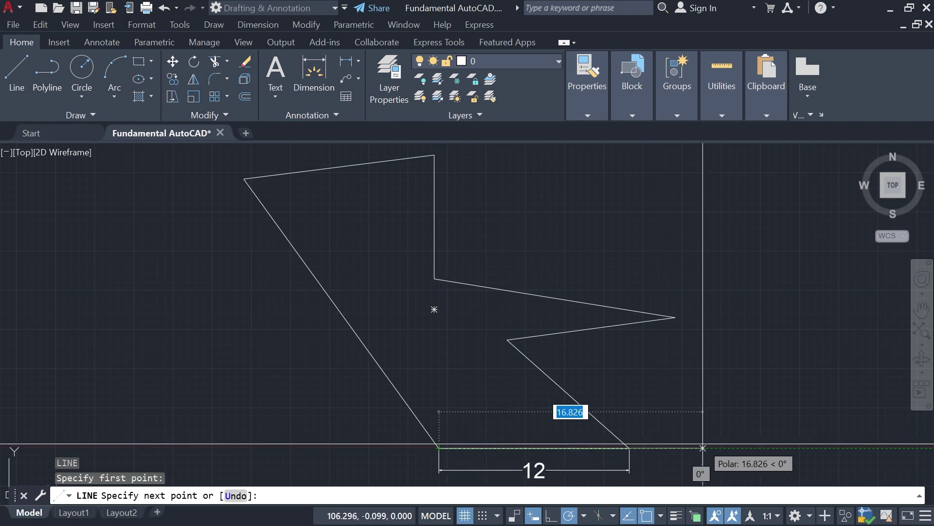
{"action": "type", "text": "15"}
{"action": "key", "text": "Return"}
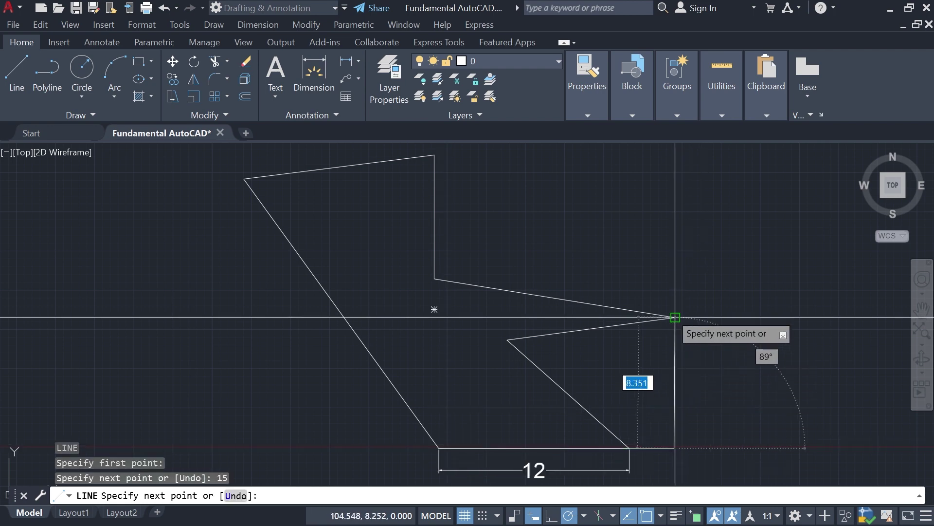
{"action": "key", "text": "Escape"}
- Scale the irregular polygon by reference about its base's left endpoint, stretching the base length to the end of the 15-unit line
{"action": "scroll", "coordinate": [710, 319], "scroll_direction": "down", "scroll_amount": 3}
{"action": "scroll", "coordinate": [676, 344], "scroll_direction": "up", "scroll_amount": 3}
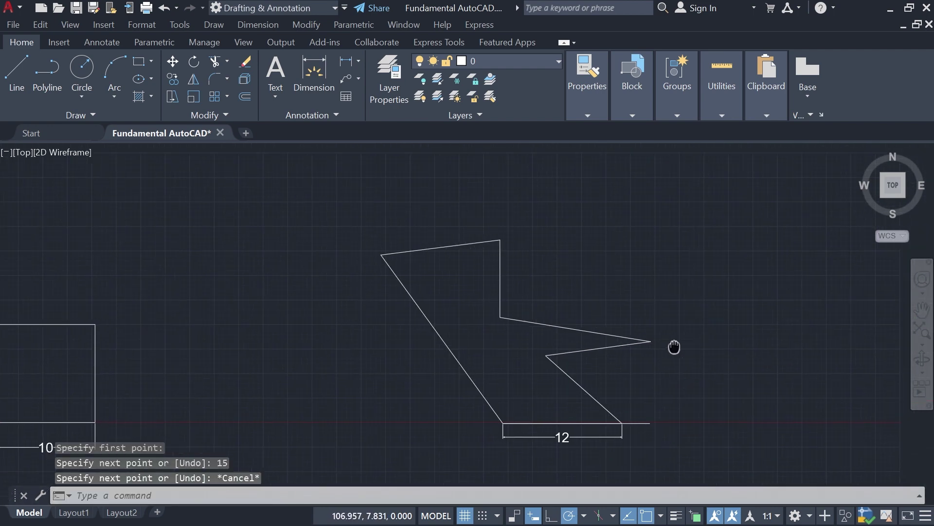
{"action": "middle_click_drag", "start_coordinate": [674, 345], "coordinate": [682, 322]}
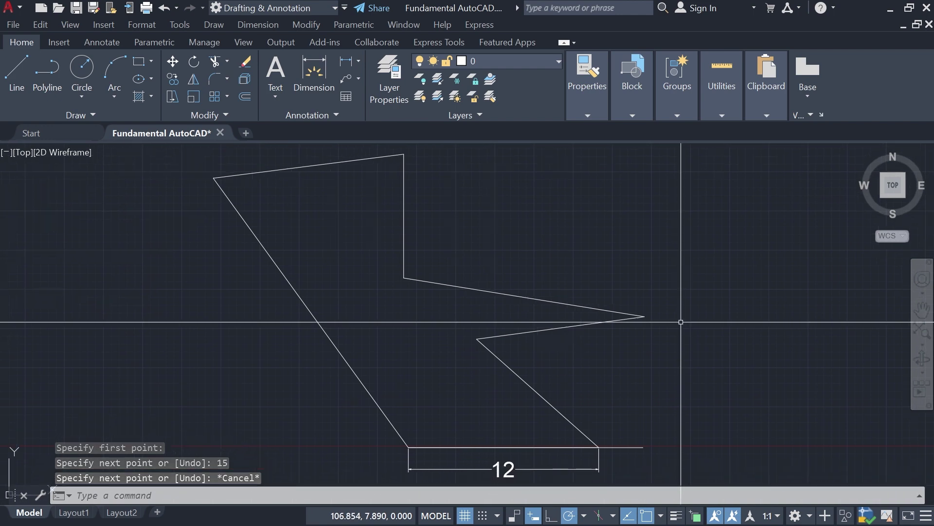
{"action": "key", "text": "Return"}
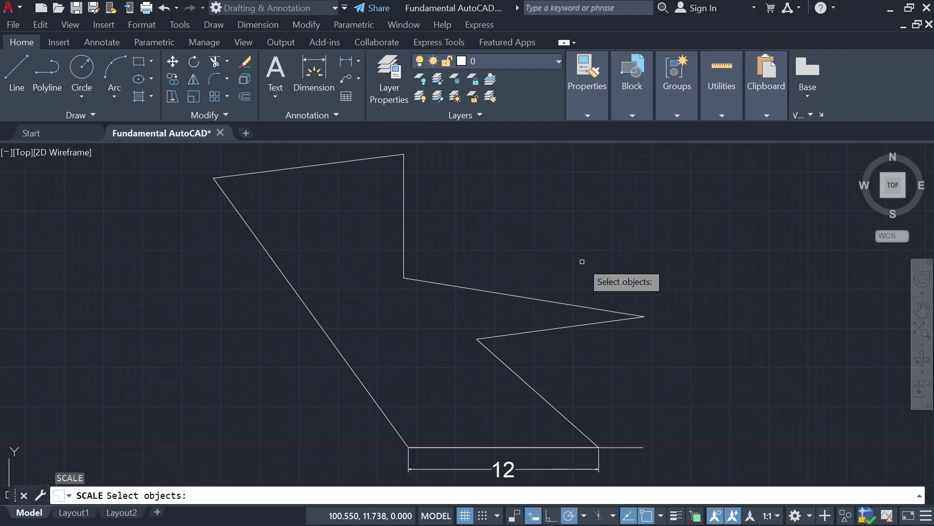
{"action": "left_click", "coordinate": [404, 261]}
{"action": "key", "text": "Return"}
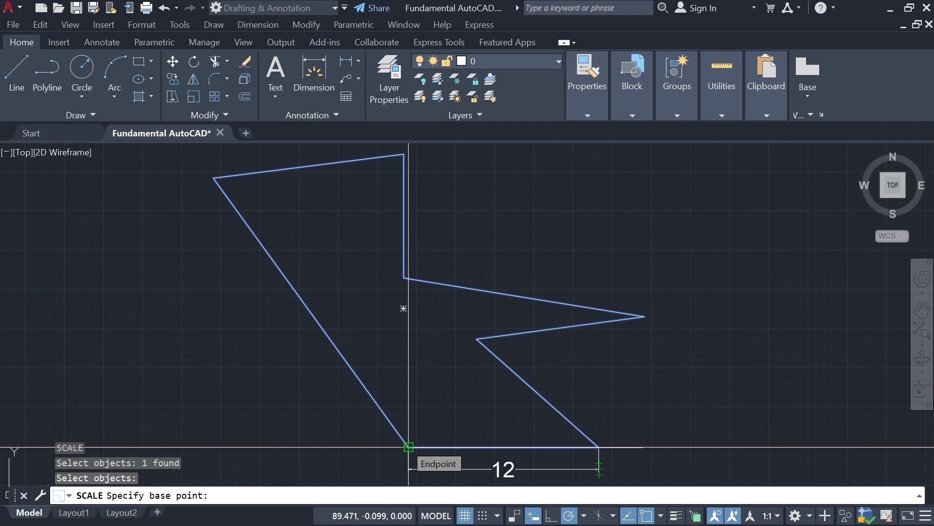
{"action": "left_click", "coordinate": [408, 446]}
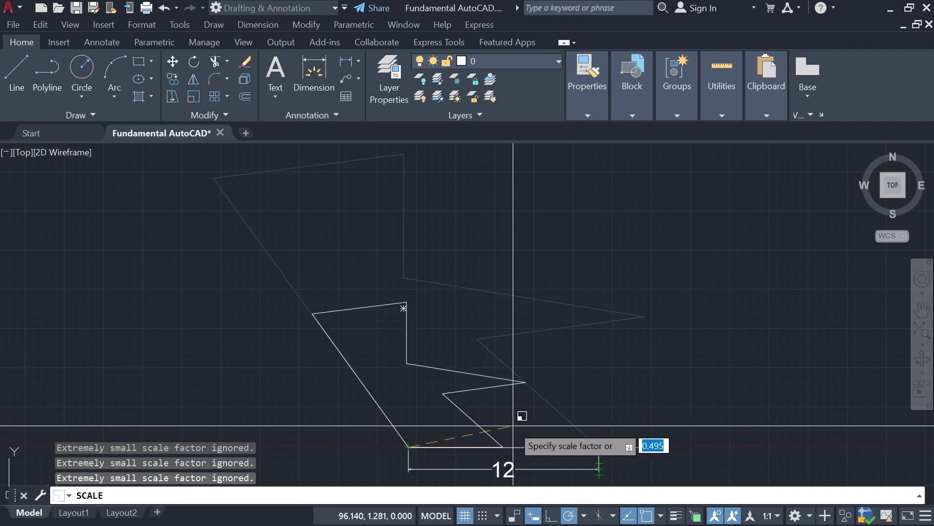
{"action": "type", "text": "r"}
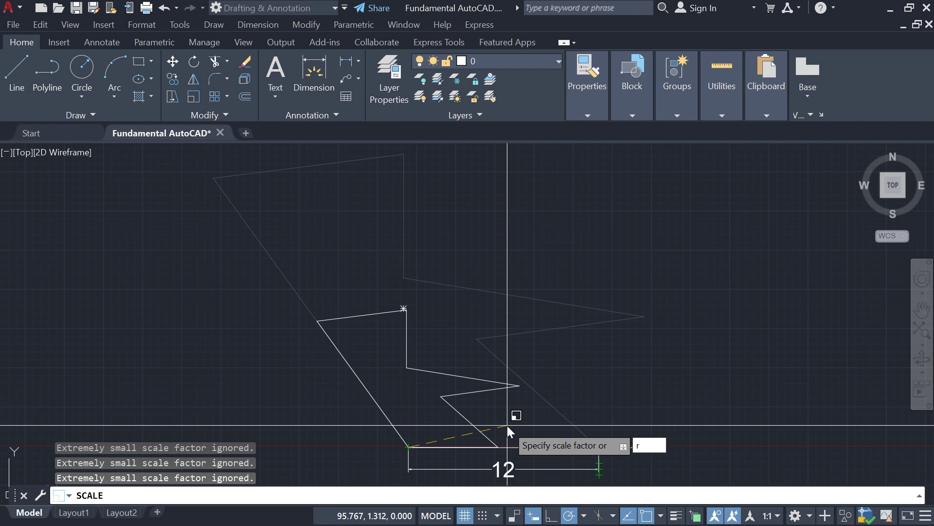
{"action": "key", "text": "Return"}
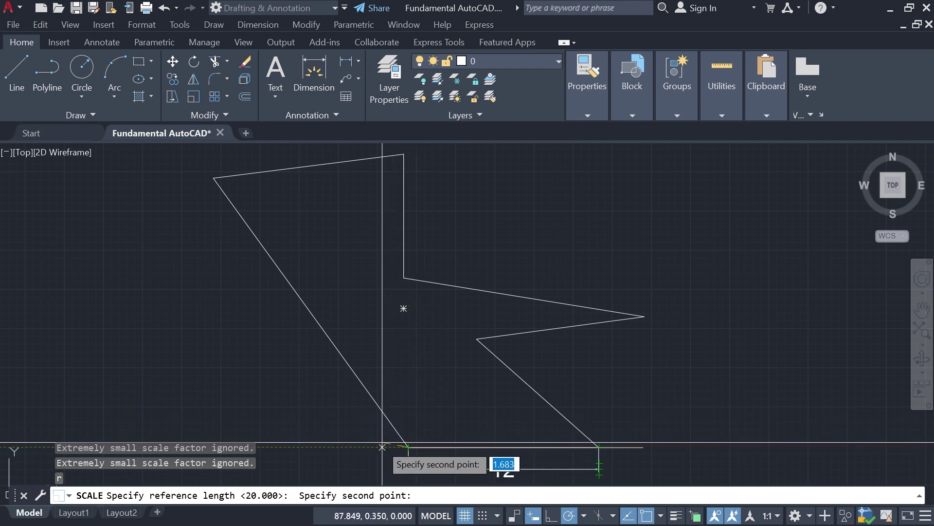
{"action": "left_click", "coordinate": [599, 446]}
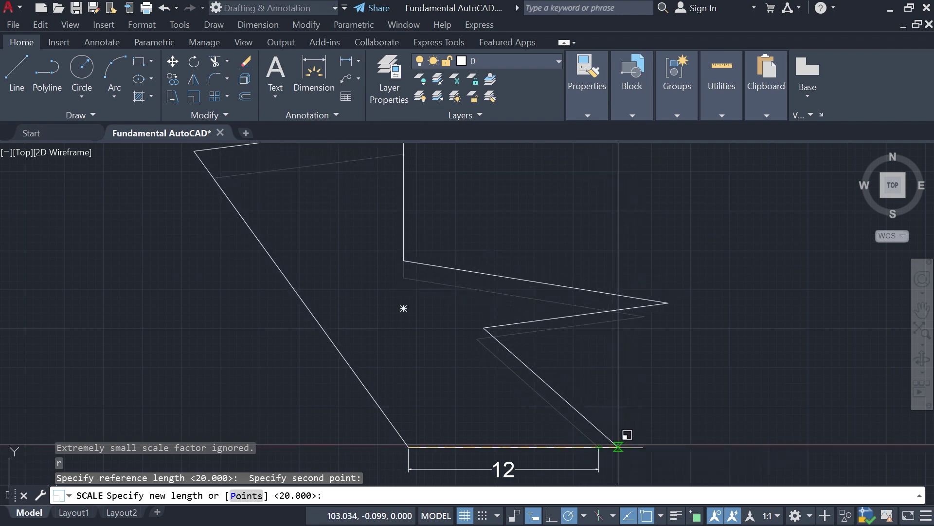
{"action": "left_click", "coordinate": [643, 446]}
{"action": "scroll", "coordinate": [518, 333], "scroll_direction": "down", "scroll_amount": 2}
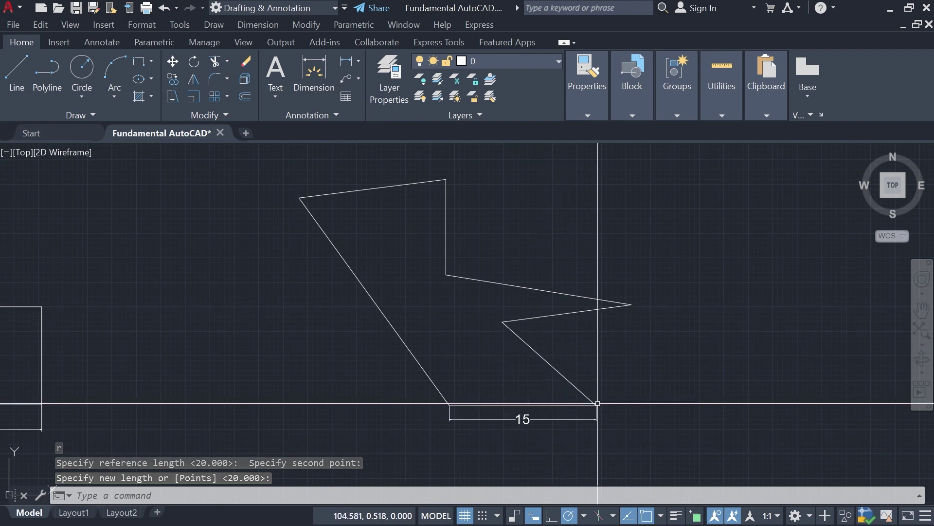
{"action": "middle_click_drag", "start_coordinate": [585, 367], "coordinate": [583, 374]}
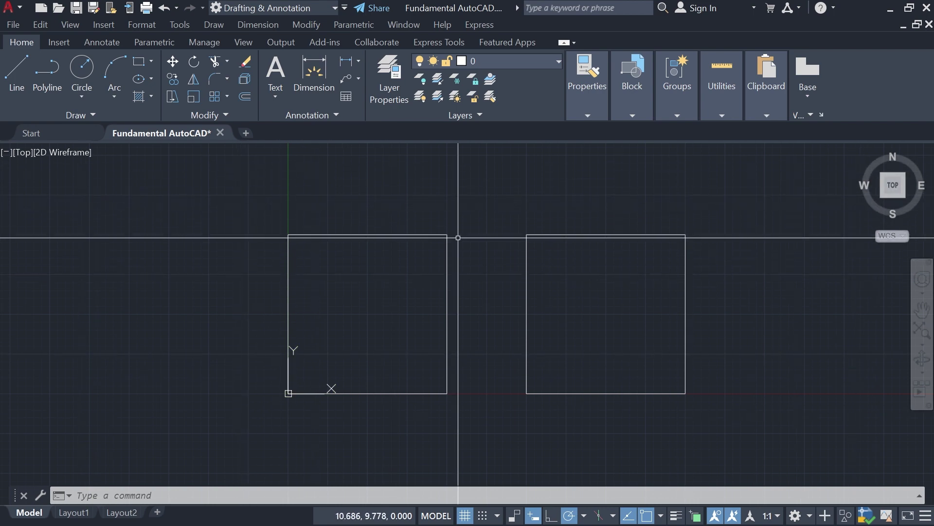
- Select sides of the square at the origin to check whether they are separate lines, and clear the selection
{"action": "left_click", "coordinate": [476, 231]}
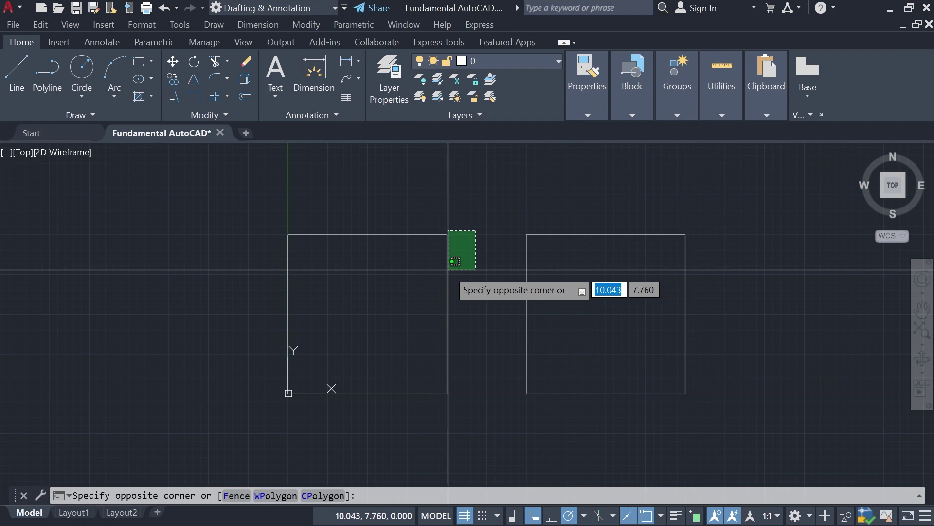
{"action": "left_click", "coordinate": [476, 282]}
{"action": "left_click", "coordinate": [475, 283]}
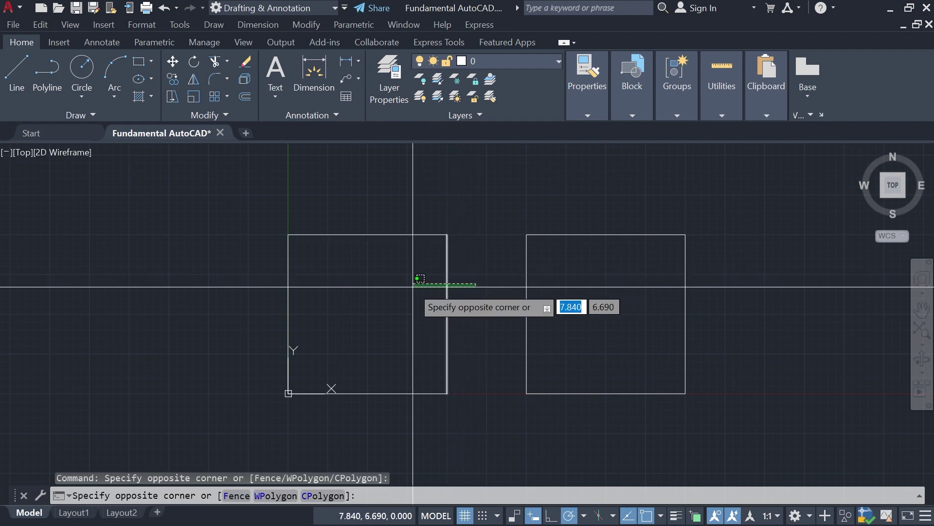
{"action": "left_click", "coordinate": [413, 286]}
{"action": "key", "text": "Escape"}
{"action": "left_click", "coordinate": [398, 209]}
{"action": "key", "text": "Escape"}
{"action": "left_click", "coordinate": [308, 292]}
{"action": "left_click", "coordinate": [255, 289]}
{"action": "key", "text": "Escape"}
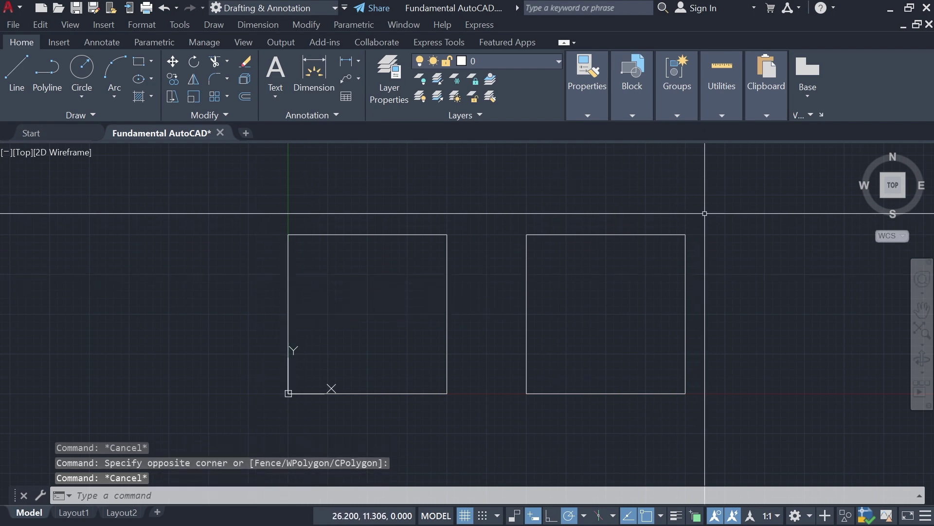
- Select the square farther from the origin across its right side to check whether it is a single object
{"action": "left_click", "coordinate": [710, 263]}
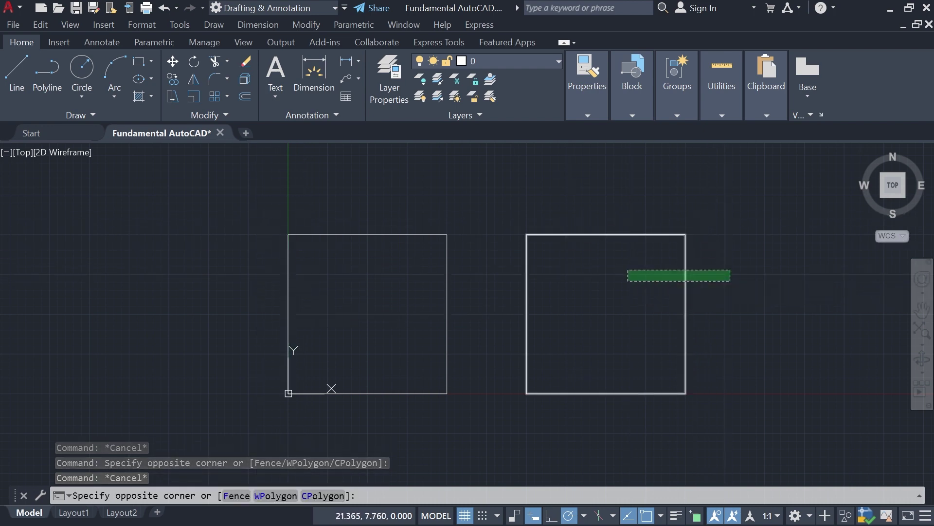
{"action": "left_click", "coordinate": [627, 269]}
{"action": "key", "text": "Escape"}
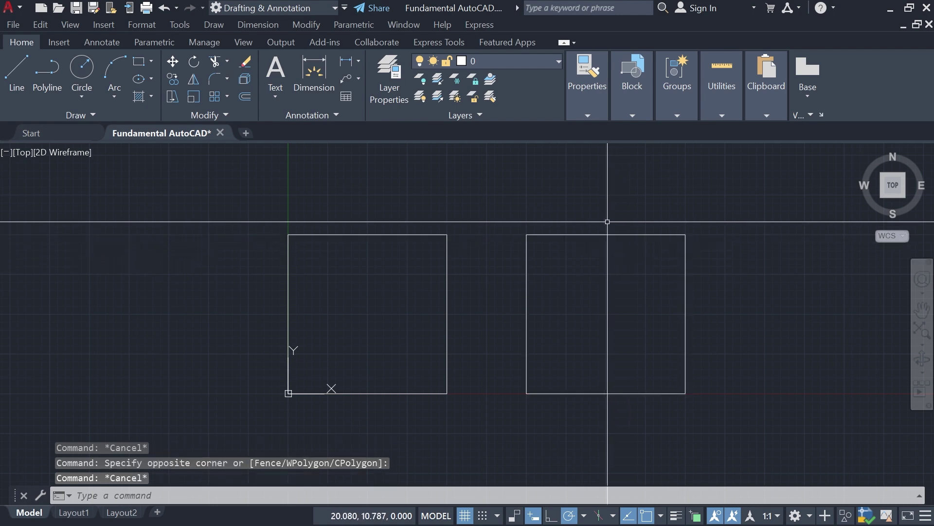
{"action": "left_click", "coordinate": [718, 274]}
{"action": "left_click", "coordinate": [643, 274]}
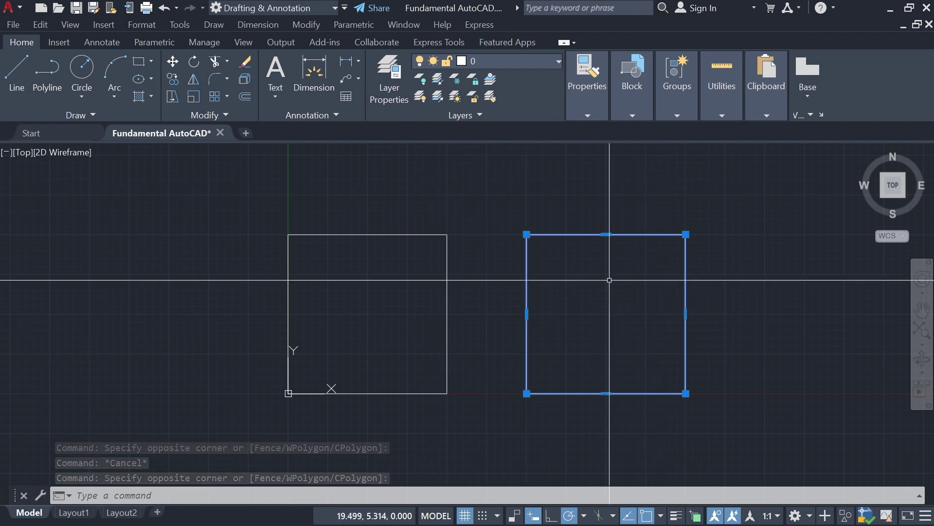
{"action": "key", "text": "Escape"}
- Select across the right sides of both squares to compare separate lines with a single polyline, and clear the selection
{"action": "left_click", "coordinate": [470, 274]}
{"action": "left_click", "coordinate": [370, 266]}
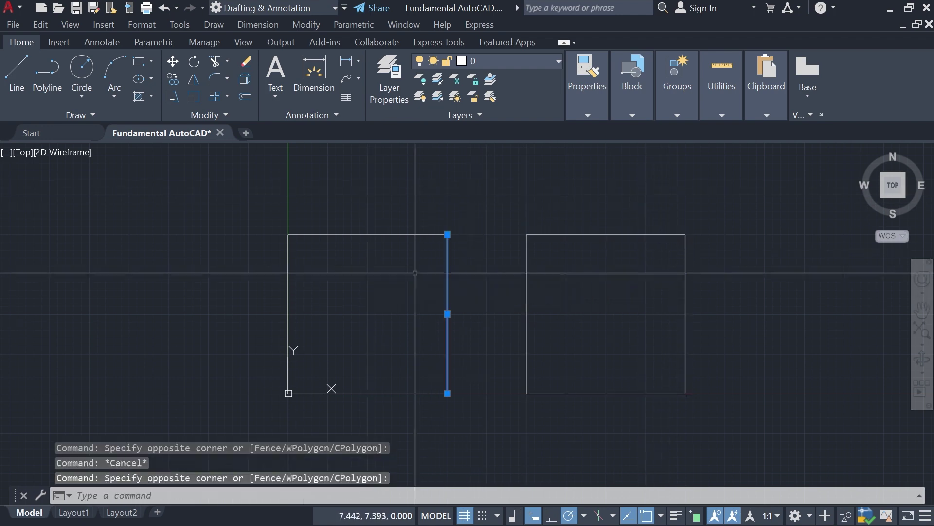
{"action": "left_click", "coordinate": [761, 282]}
{"action": "left_click", "coordinate": [603, 297]}
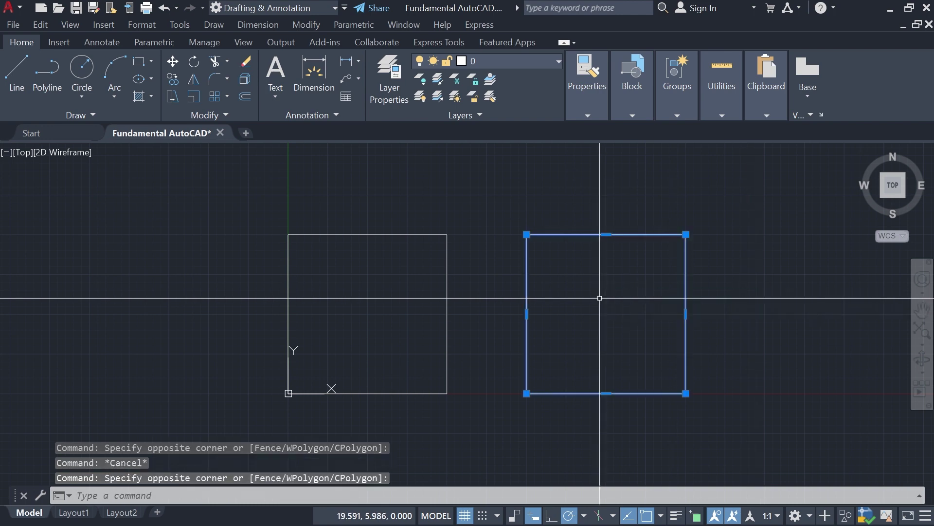
{"action": "key", "text": "Escape"}
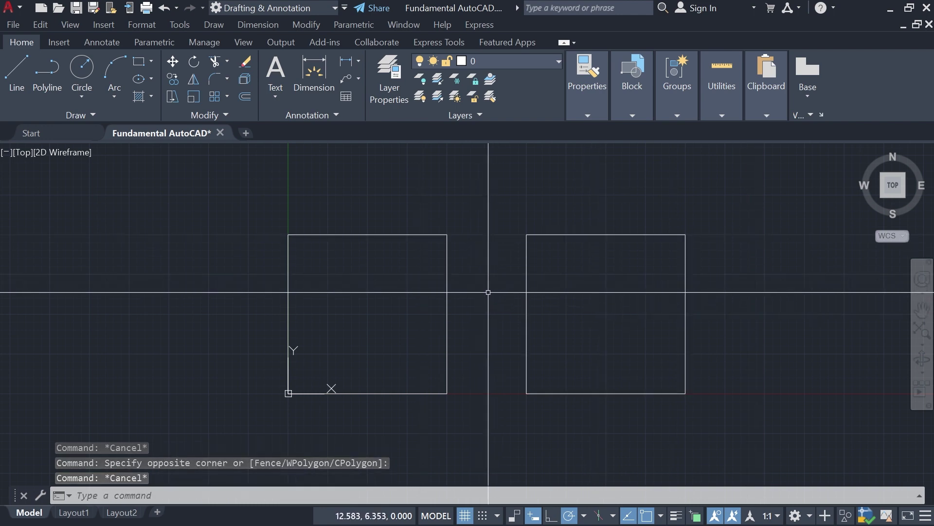
- Join the four lines of the square at the origin into one polyline
{"action": "left_click", "coordinate": [493, 207]}
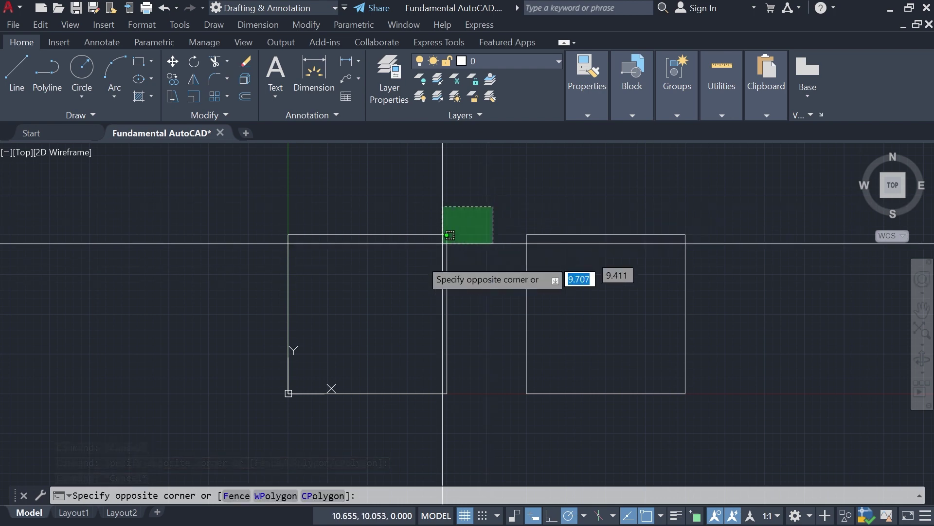
{"action": "left_click", "coordinate": [230, 418]}
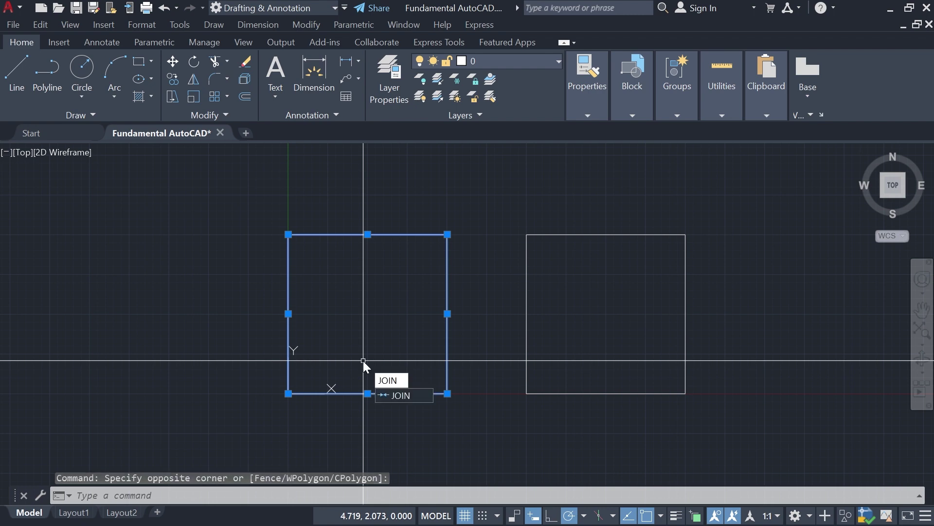
{"action": "key", "text": "Return"}
- Select the joined square and the other square in turn to check that each behaves as one object
{"action": "left_click", "coordinate": [492, 293]}
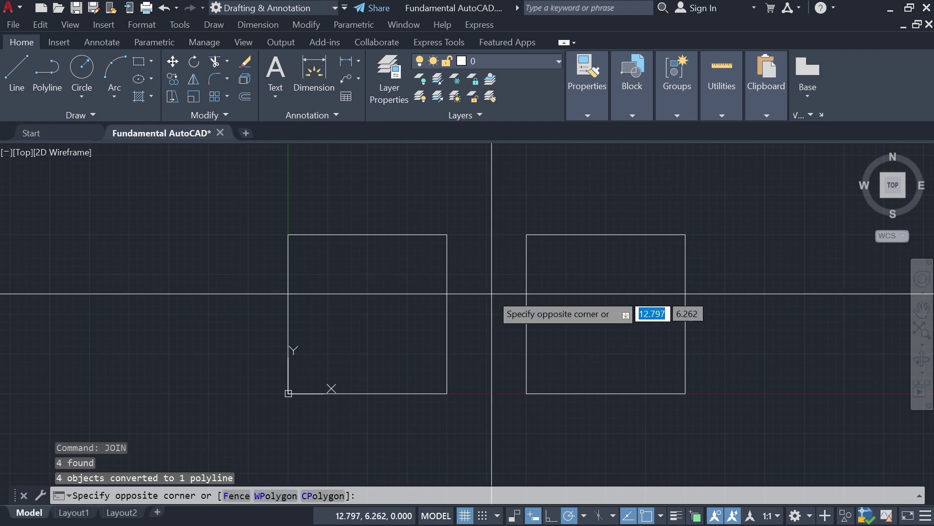
{"action": "left_click", "coordinate": [383, 294]}
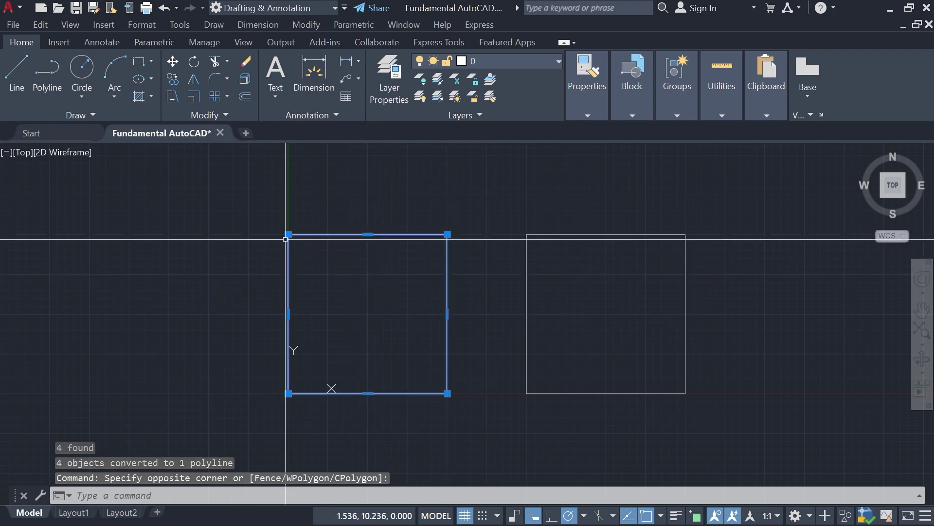
{"action": "key", "text": "Escape"}
{"action": "left_click", "coordinate": [635, 279]}
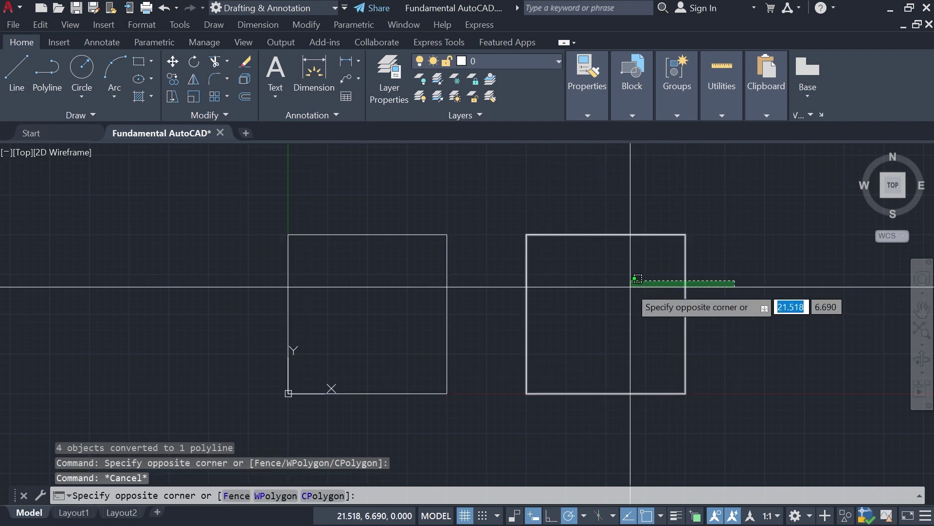
{"action": "left_click", "coordinate": [631, 285]}
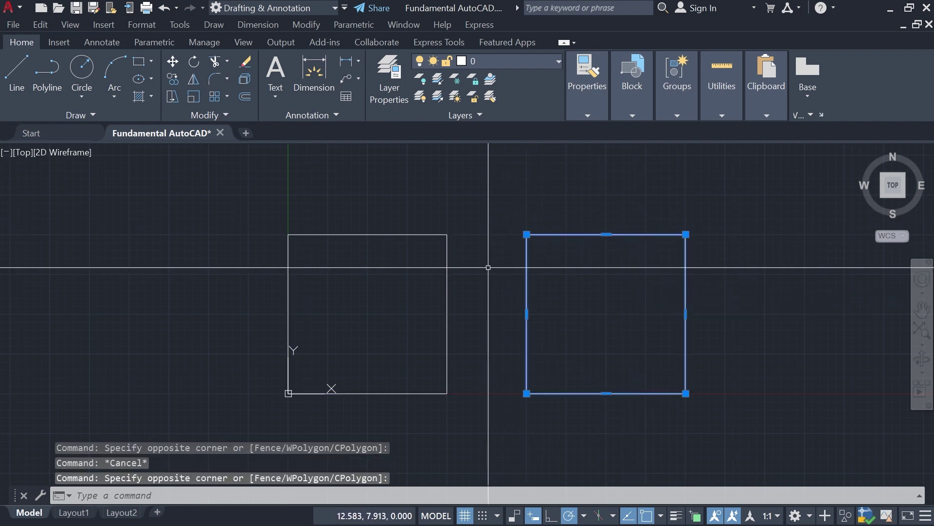
{"action": "key", "text": "Escape"}
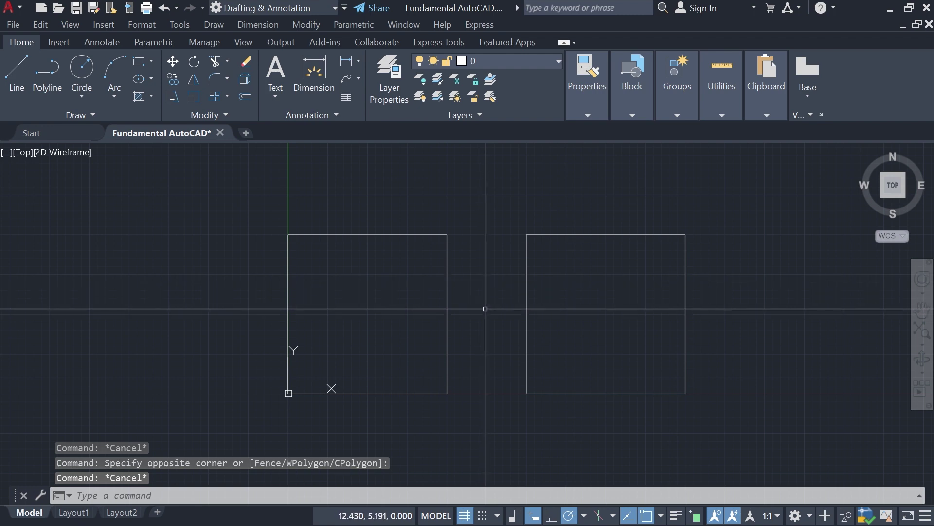
{"action": "left_click", "coordinate": [484, 291]}
{"action": "left_click", "coordinate": [400, 284]}
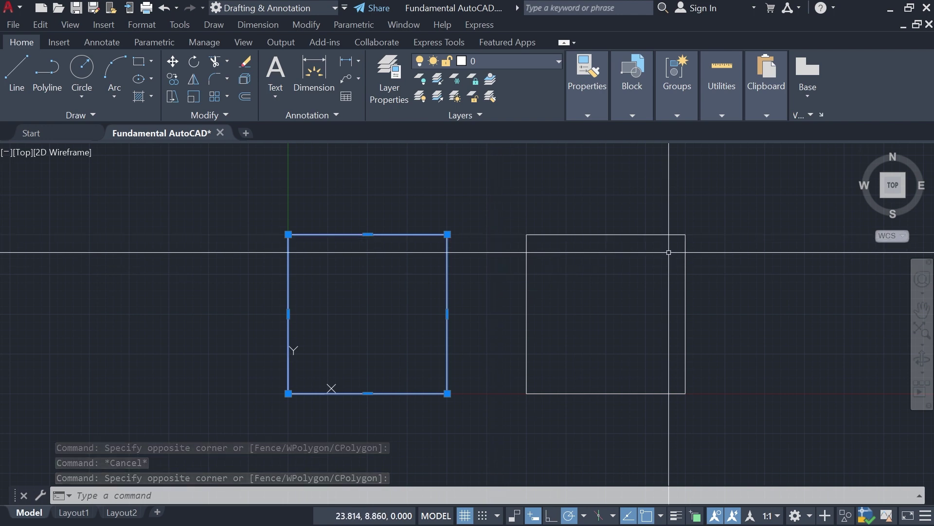
{"action": "key", "text": "Escape"}
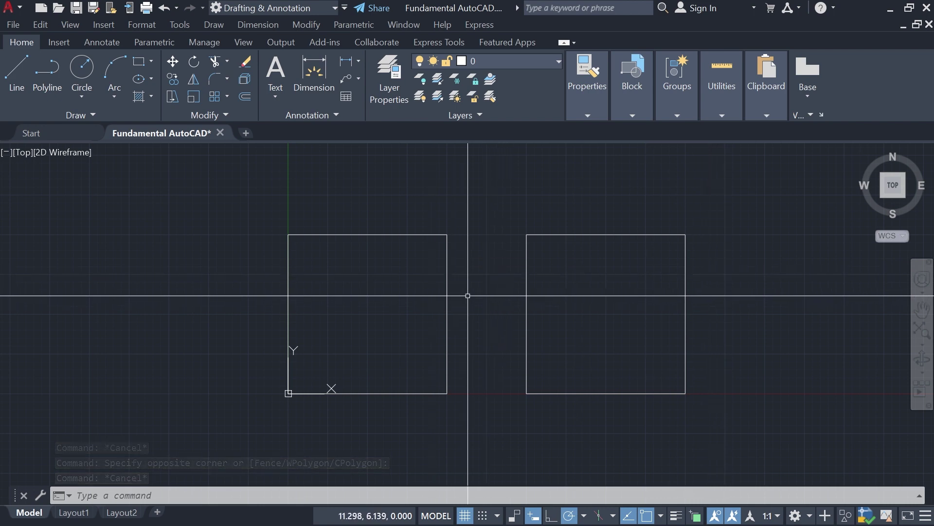
- Explode the joined square at the origin into separate lines
{"action": "left_click", "coordinate": [500, 198]}
{"action": "left_click", "coordinate": [236, 431]}
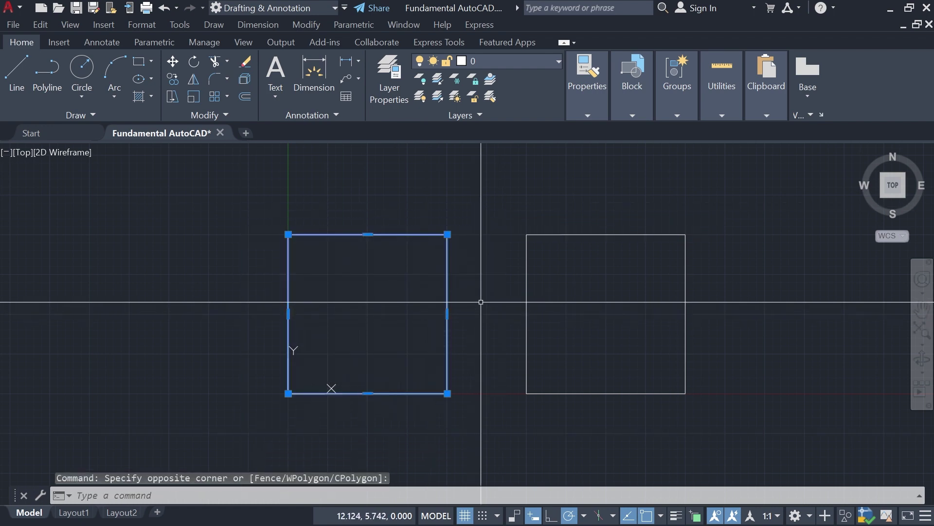
{"action": "type", "text": "explode"}
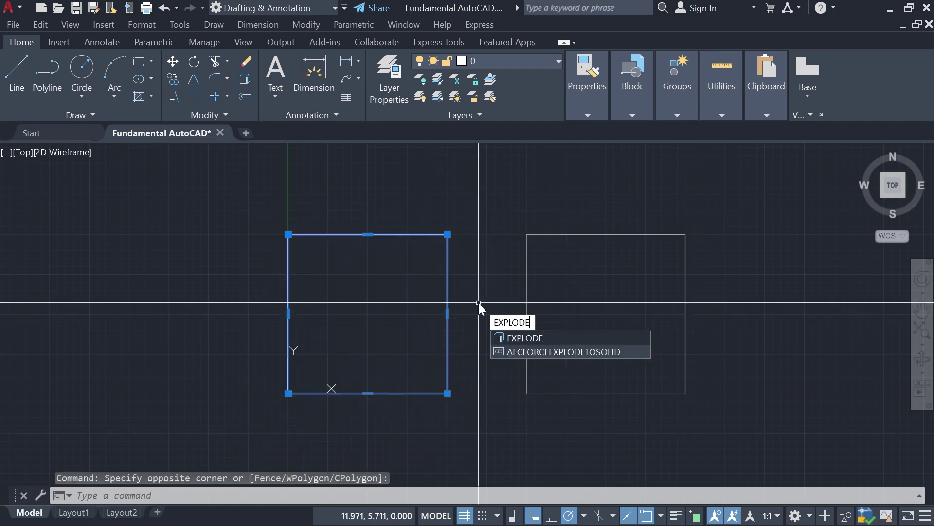
{"action": "key", "text": "Return"}
- Select the sides of the exploded square at the origin one at a time to check that they are separate lines
{"action": "left_click", "coordinate": [462, 288]}
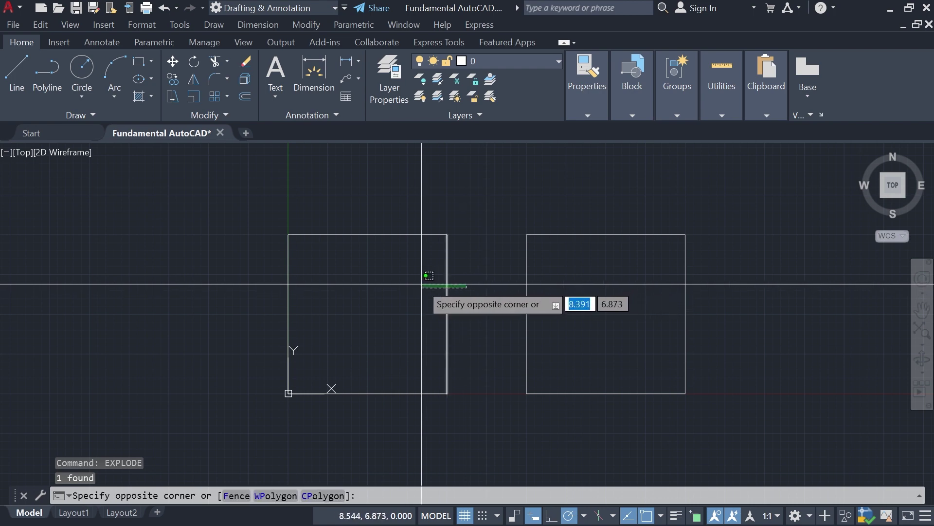
{"action": "left_click", "coordinate": [408, 277]}
{"action": "key", "text": "Escape"}
{"action": "left_click", "coordinate": [369, 181]}
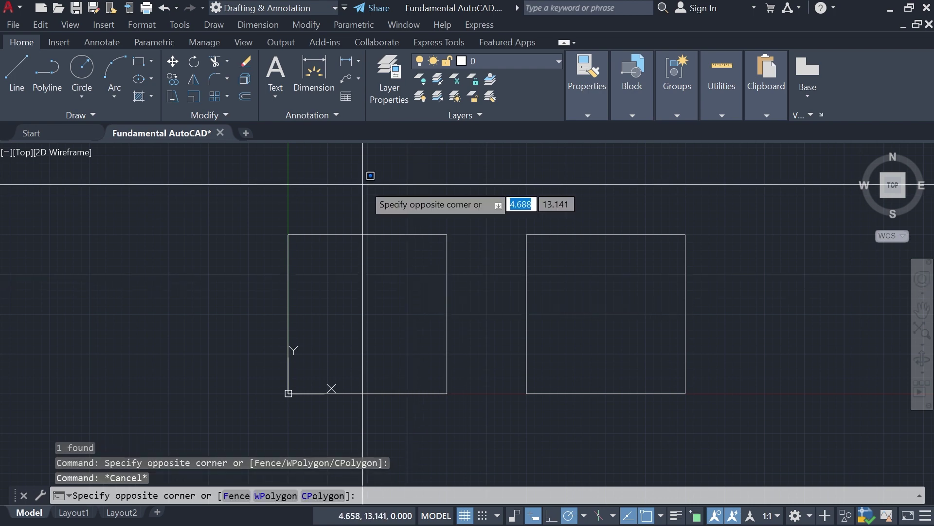
{"action": "left_click", "coordinate": [369, 299]}
{"action": "key", "text": "Escape"}
{"action": "left_click", "coordinate": [304, 312]}
{"action": "left_click", "coordinate": [250, 293]}
{"action": "key", "text": "Escape"}
{"action": "left_click", "coordinate": [402, 427]}
{"action": "left_click", "coordinate": [379, 343]}
{"action": "key", "text": "Escape"}
{"action": "left_click", "coordinate": [473, 285]}
{"action": "left_click", "coordinate": [417, 292]}
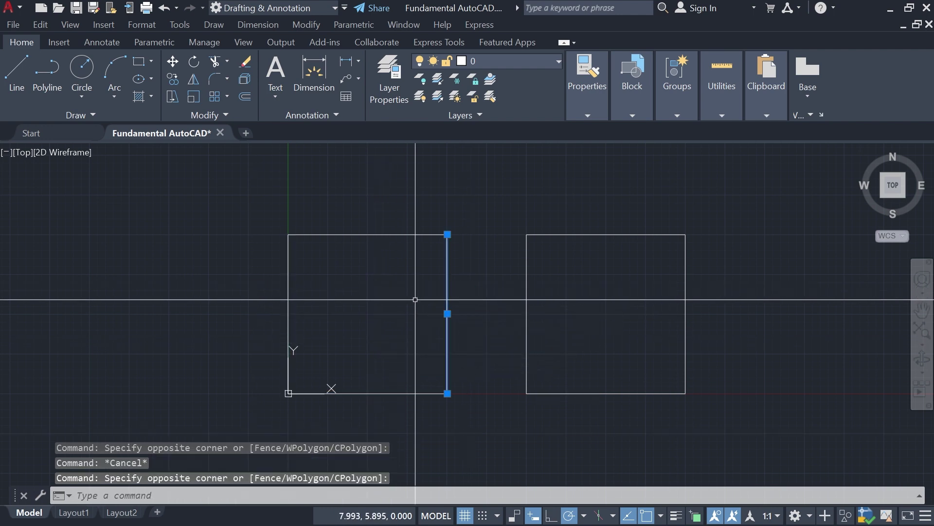
{"action": "key", "text": "Escape"}
{"action": "left_click", "coordinate": [431, 196]}
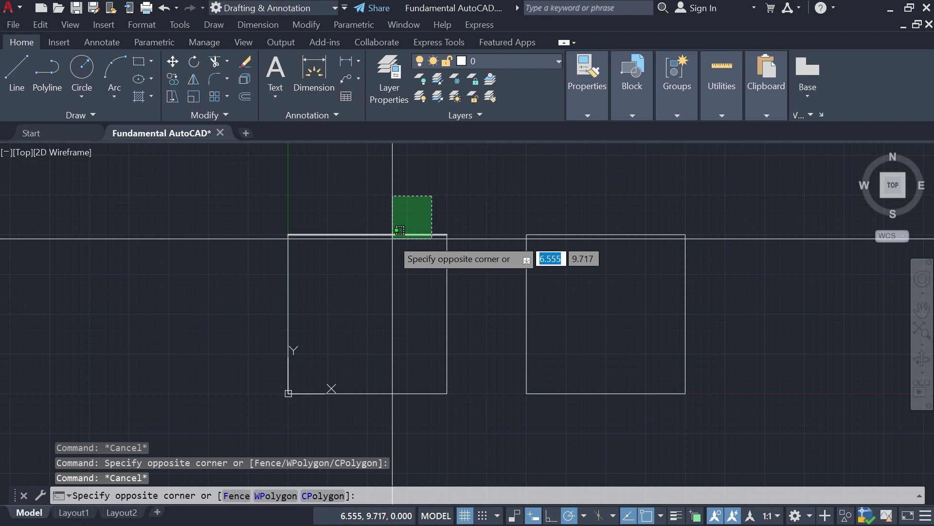
{"action": "key", "text": "Escape"}
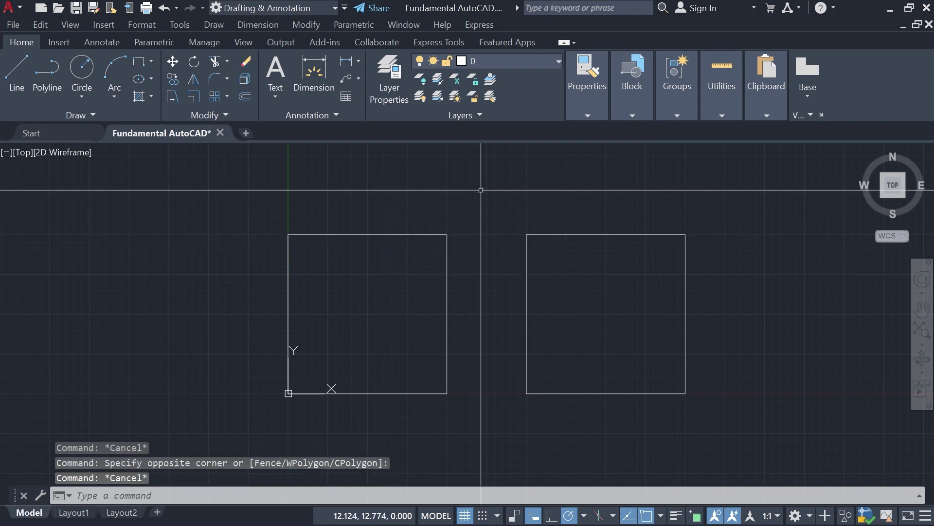
- Explode the square farther from the origin into separate lines
{"action": "left_click", "coordinate": [496, 205]}
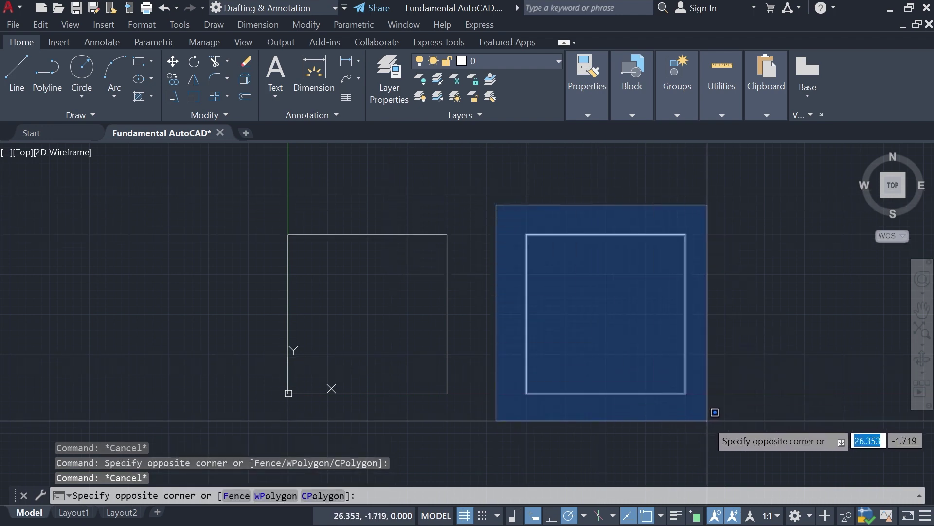
{"action": "left_click", "coordinate": [711, 399]}
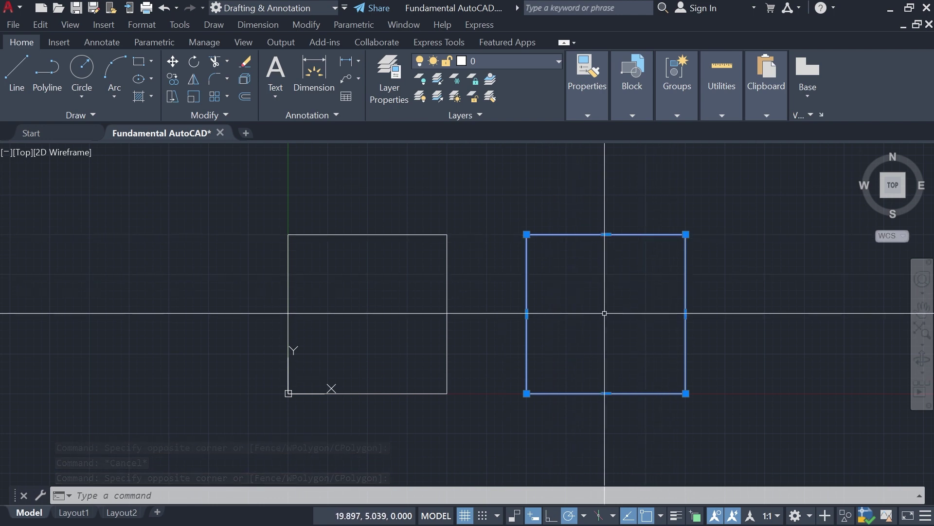
{"action": "type", "text": "explode"}
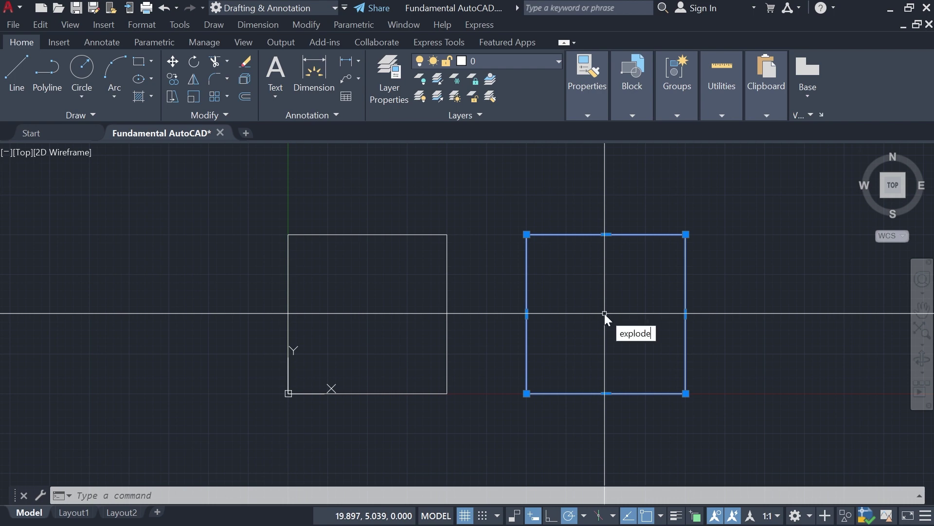
{"action": "key", "text": "Return"}
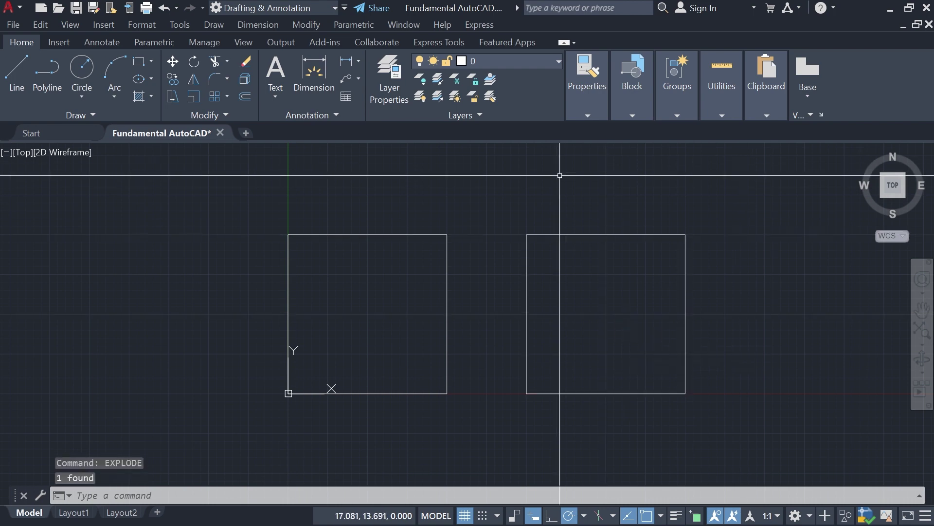
- Select the upper, right and lower sides of the second square in turn to check that each is a separate line
{"action": "left_click", "coordinate": [607, 187]}
{"action": "left_click", "coordinate": [567, 277]}
{"action": "key", "text": "Escape"}
{"action": "left_click", "coordinate": [709, 294]}
{"action": "left_click", "coordinate": [627, 292]}
{"action": "key", "text": "Escape"}
{"action": "left_click", "coordinate": [628, 428]}
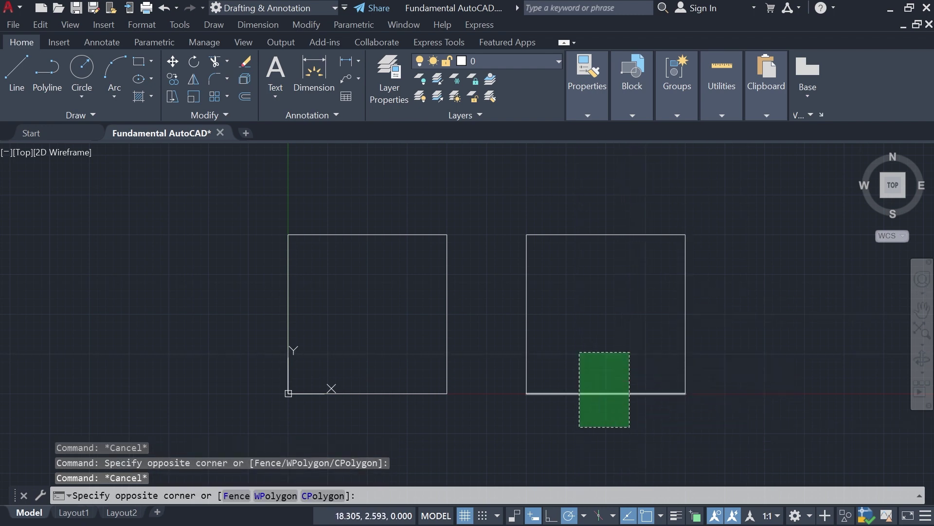
{"action": "left_click", "coordinate": [574, 349]}
{"action": "key", "text": "Escape"}
- Explode the arch-topped polyline beyond the two squares into its arc and straight lines
{"action": "middle_click_drag", "start_coordinate": [733, 268], "coordinate": [455, 269]}
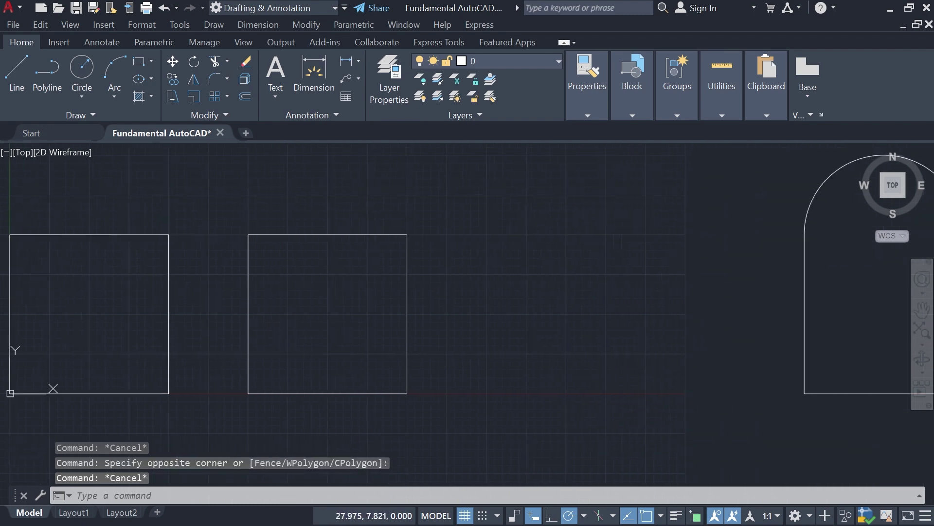
{"action": "middle_click_drag", "start_coordinate": [679, 268], "coordinate": [399, 276]}
{"action": "mouse_move", "coordinate": [527, 269]}
{"action": "middle_mouse_down"}
{"action": "mouse_move", "coordinate": [398, 273]}
{"action": "mouse_move", "coordinate": [407, 277]}
{"action": "middle_mouse_up"}
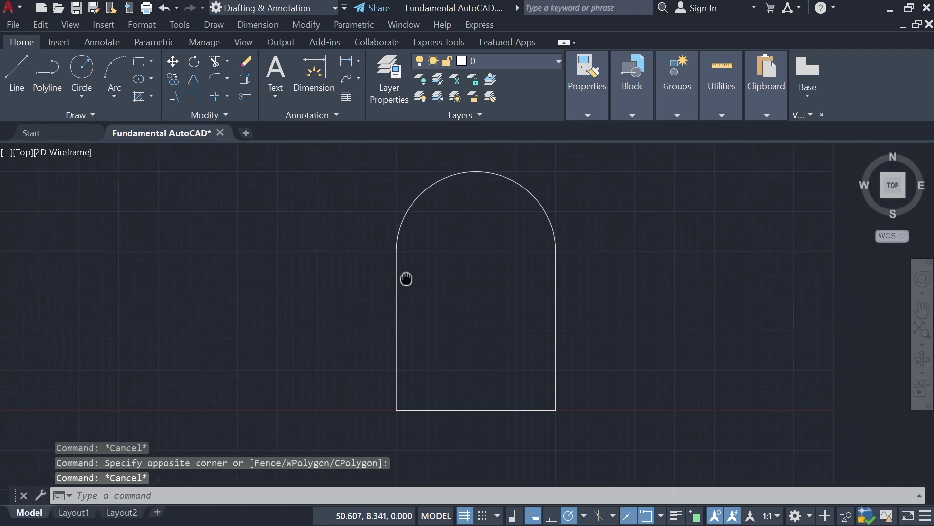
{"action": "middle_click_drag", "start_coordinate": [471, 265], "coordinate": [463, 265]}
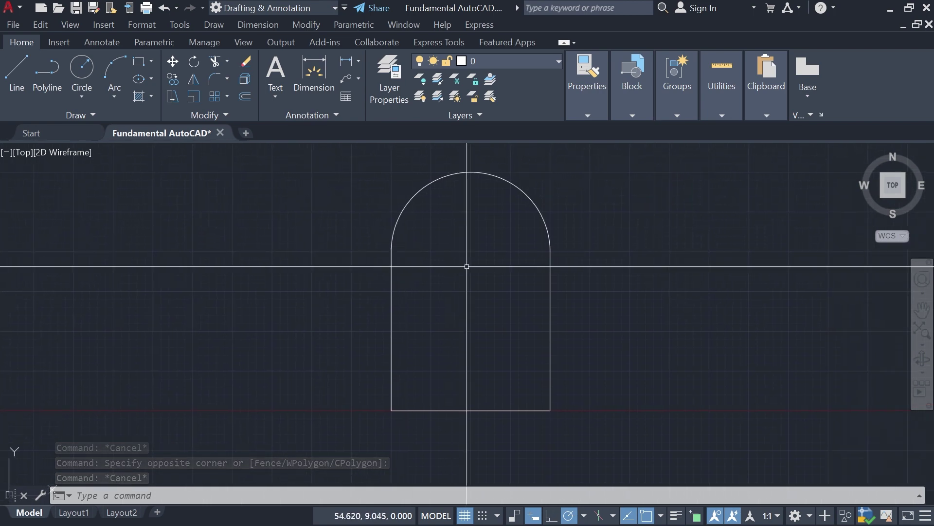
{"action": "left_click", "coordinate": [589, 236]}
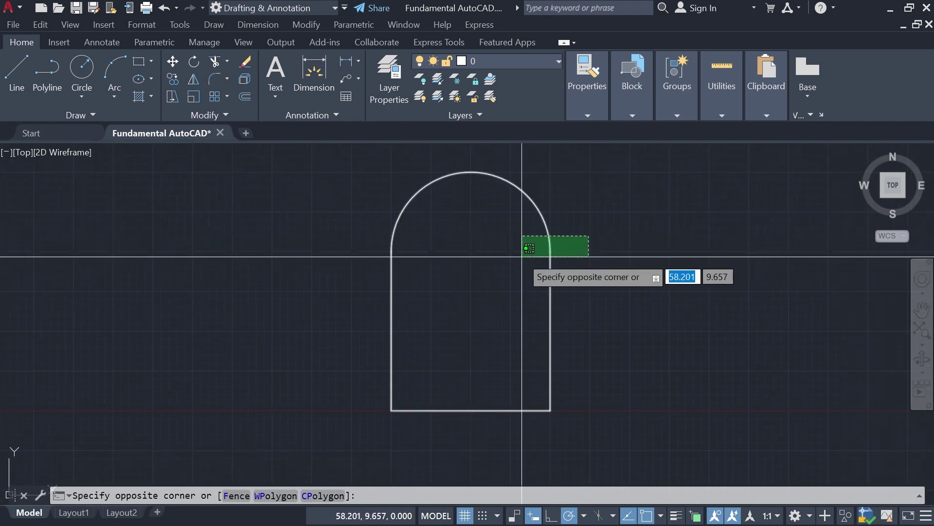
{"action": "left_click", "coordinate": [534, 254]}
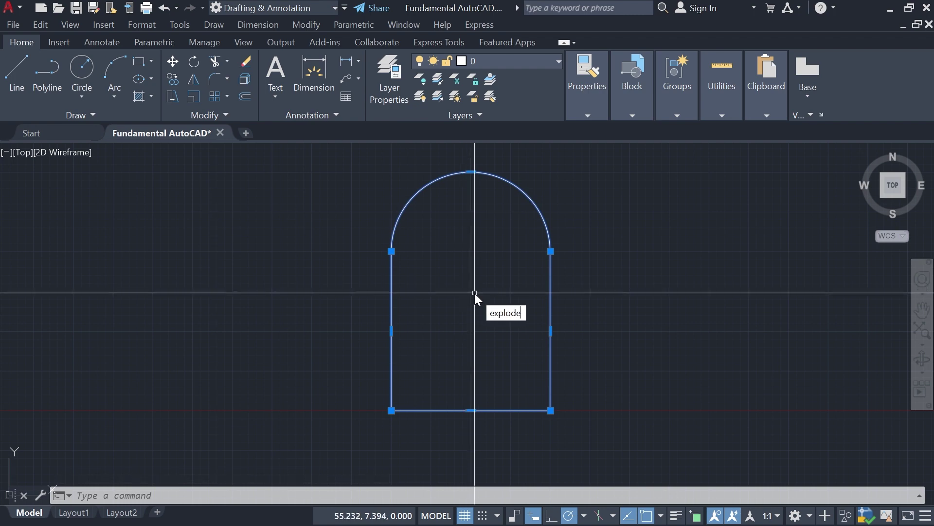
{"action": "key", "text": "Return"}
- Select the arc and the straight sides of the exploded arch shape in turn to check that they are separate objects
{"action": "left_click", "coordinate": [571, 195]}
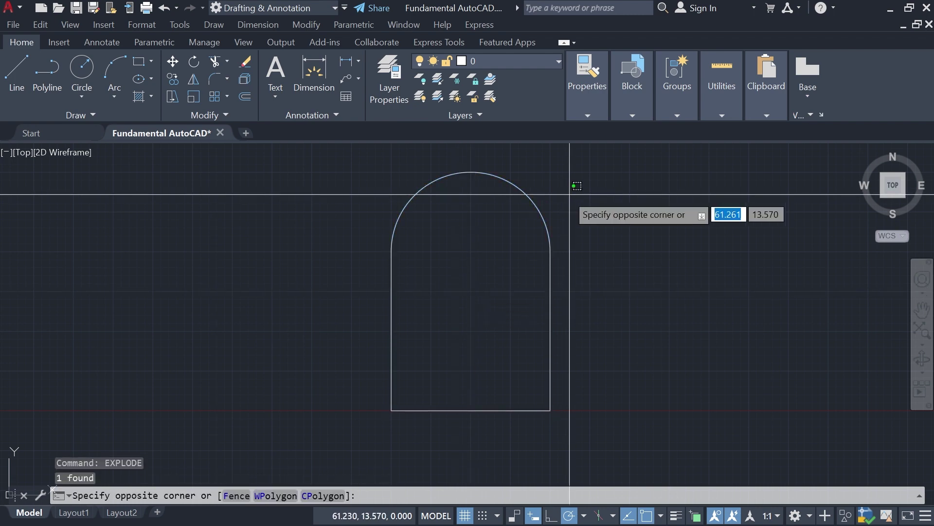
{"action": "left_click", "coordinate": [501, 221]}
{"action": "key", "text": "Escape"}
{"action": "left_click", "coordinate": [580, 309]}
{"action": "left_click", "coordinate": [485, 306]}
{"action": "key", "text": "Escape"}
{"action": "left_click", "coordinate": [506, 460]}
{"action": "left_click", "coordinate": [471, 372]}
{"action": "key", "text": "Escape"}
{"action": "left_click", "coordinate": [356, 364]}
{"action": "left_click", "coordinate": [373, 359]}
{"action": "left_click", "coordinate": [431, 303]}
{"action": "key", "text": "Escape"}
{"action": "left_click", "coordinate": [417, 221]}
{"action": "left_click", "coordinate": [387, 207]}
{"action": "key", "text": "Escape"}
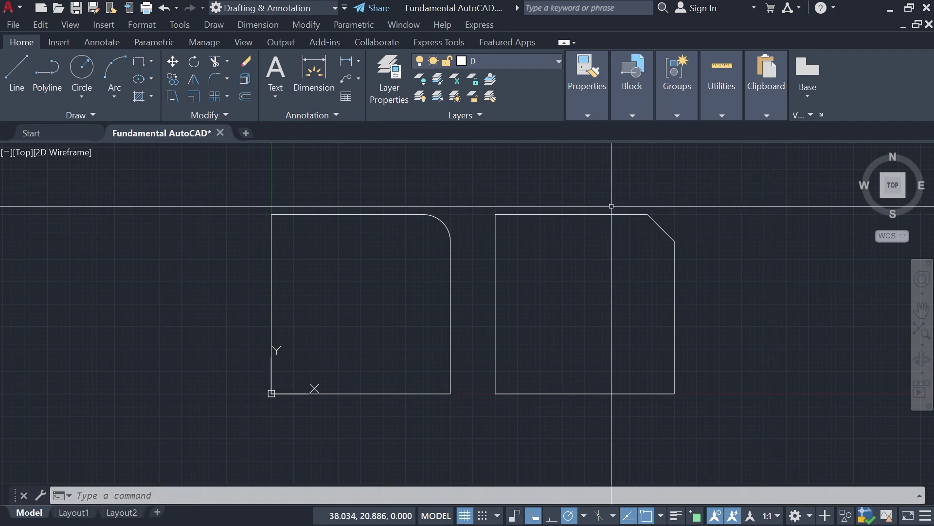
- Examine the rounded corner of the square at the origin and the chamfered corner of the square beside it
{"action": "scroll", "coordinate": [641, 229], "scroll_direction": "up", "scroll_amount": 2}
{"action": "middle_click_drag", "start_coordinate": [427, 231], "coordinate": [500, 242]}
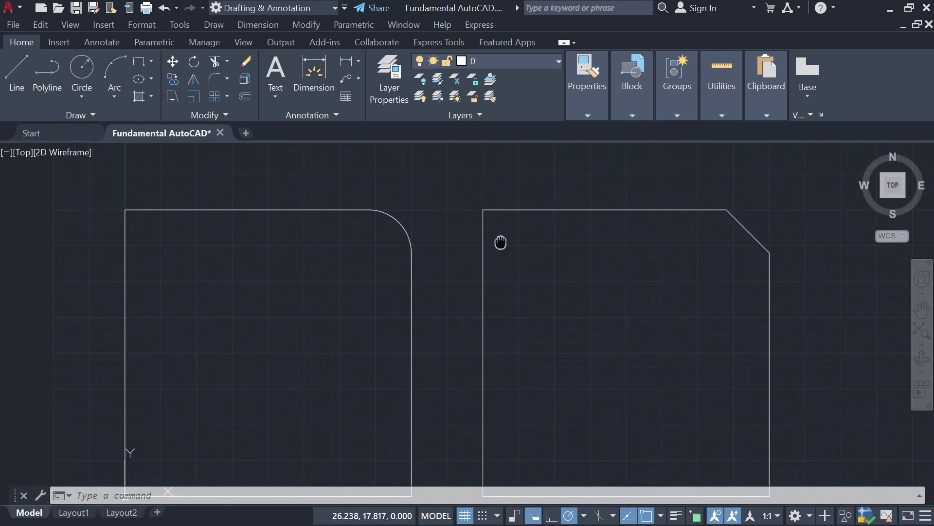
{"action": "mouse_move", "coordinate": [379, 230]}
{"action": "middle_mouse_down"}
{"action": "mouse_move", "coordinate": [459, 223]}
{"action": "mouse_move", "coordinate": [407, 218]}
{"action": "middle_mouse_up"}
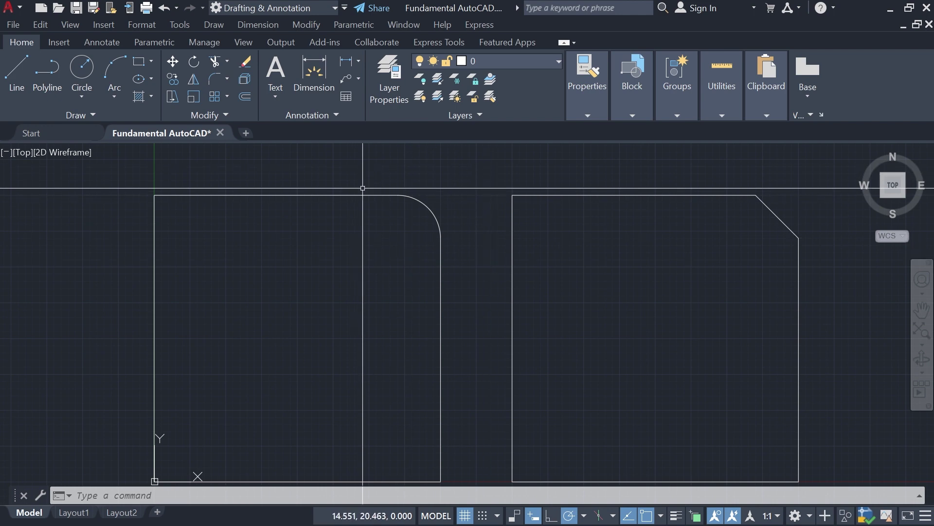
{"action": "middle_click_drag", "start_coordinate": [582, 261], "coordinate": [531, 262]}
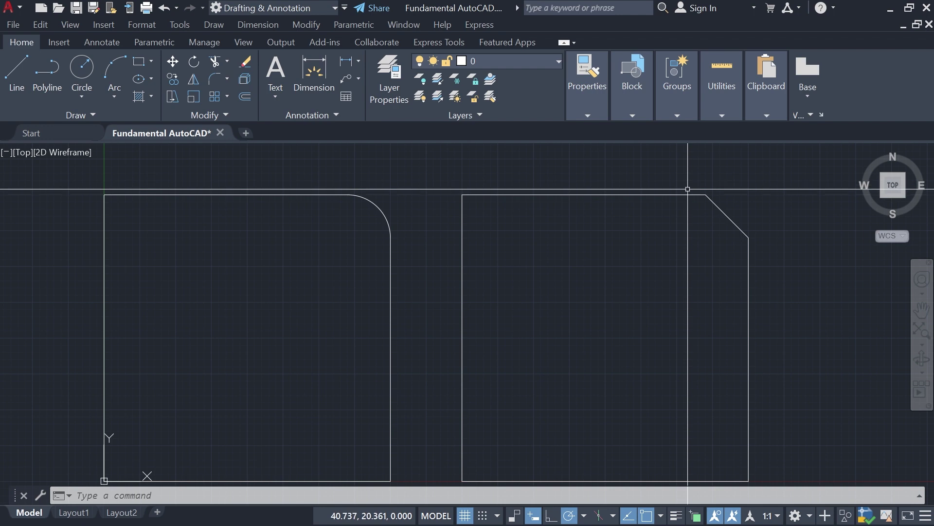
{"action": "scroll", "coordinate": [668, 234], "scroll_direction": "down", "scroll_amount": 3}
{"action": "scroll", "coordinate": [444, 243], "scroll_direction": "up", "scroll_amount": 2}
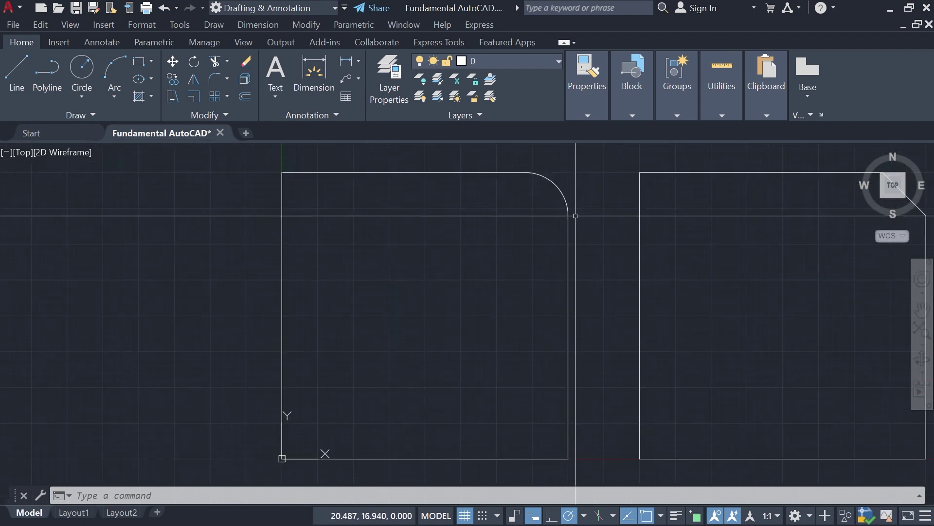
{"action": "middle_click_drag", "start_coordinate": [698, 229], "coordinate": [604, 253]}
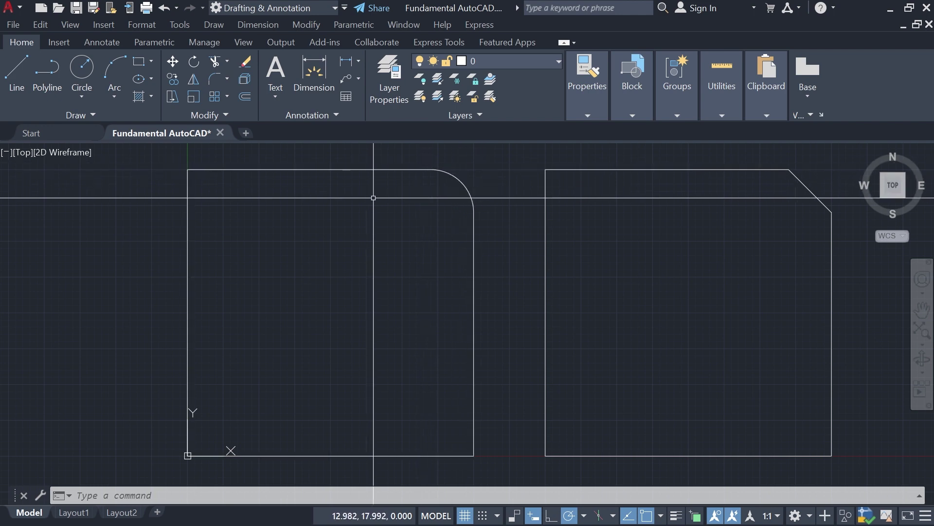
- Fillet the upper-left corner of the square at the origin with a radius of 3
{"action": "middle_click_drag", "start_coordinate": [372, 198], "coordinate": [491, 197]}
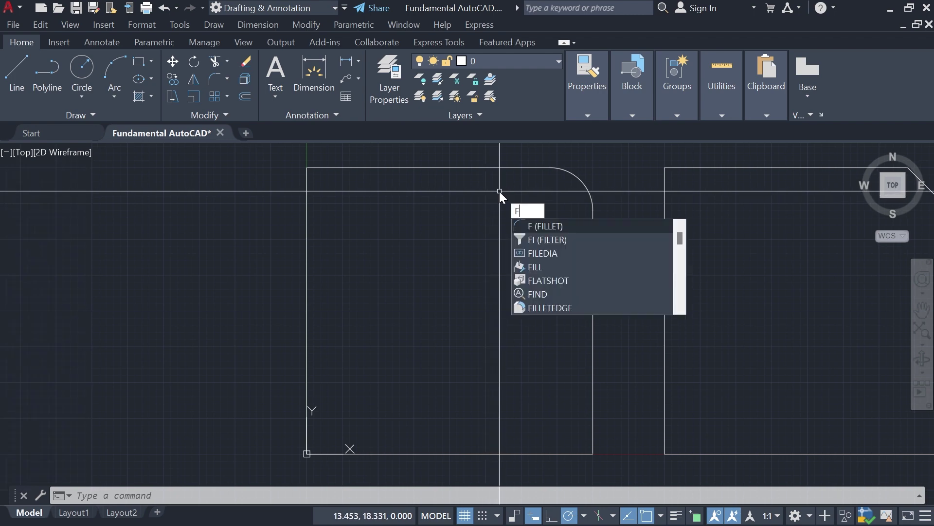
{"action": "key", "text": "Return"}
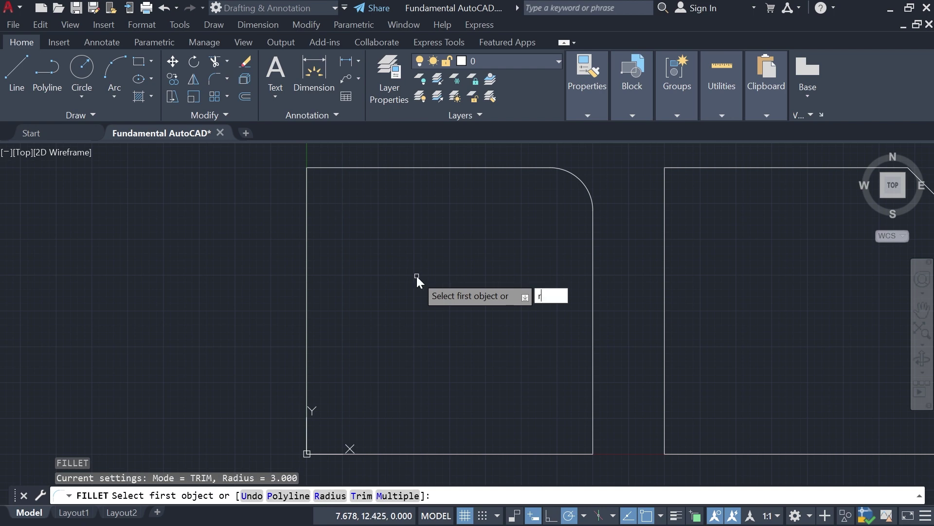
{"action": "key", "text": "Return"}
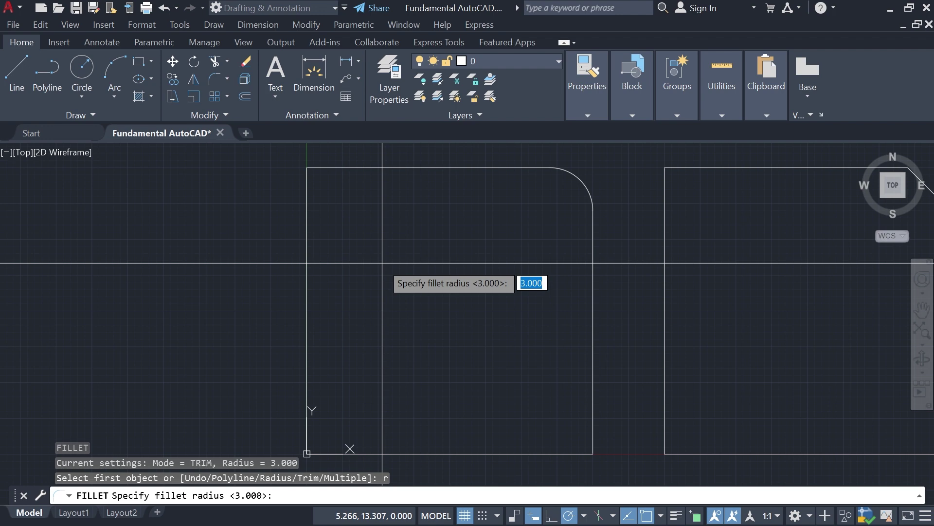
{"action": "key", "text": "Return"}
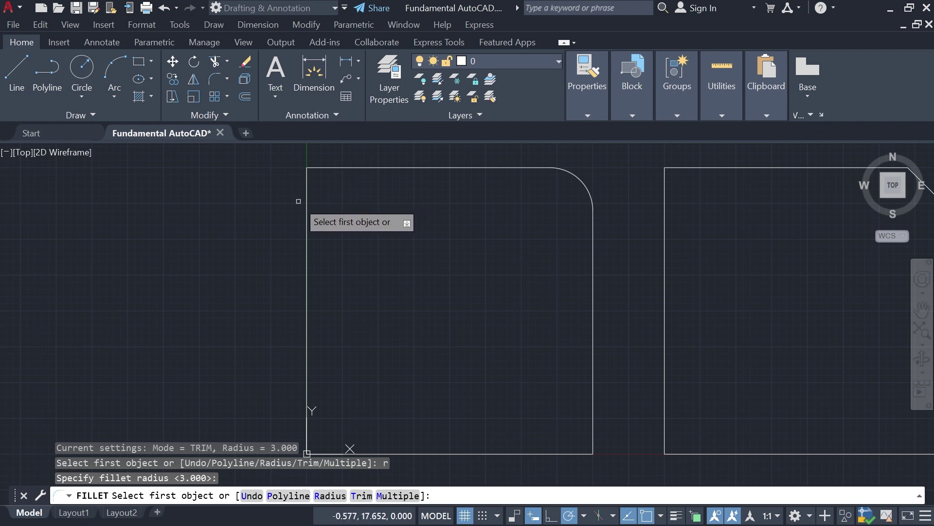
{"action": "left_click", "coordinate": [354, 166]}
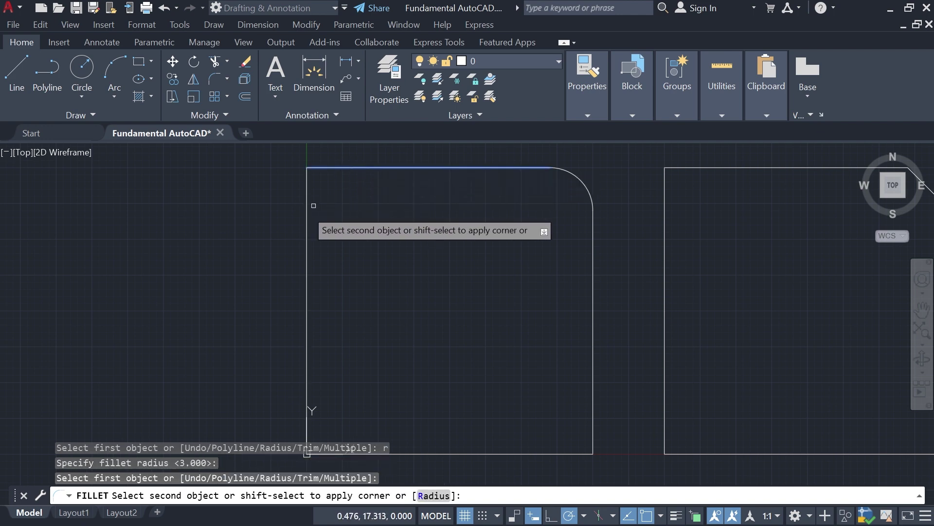
{"action": "left_click", "coordinate": [307, 220]}
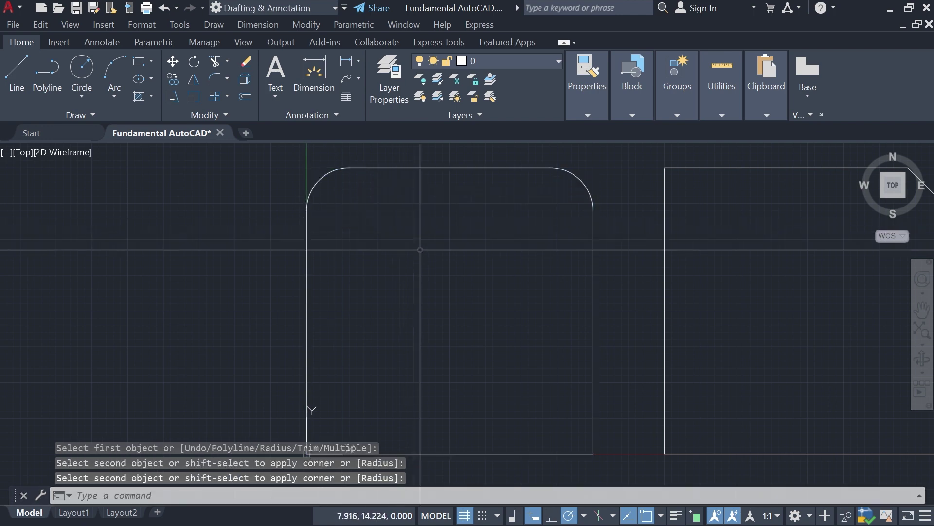
- Fillet both lower corners of the square at the origin in one command using the Multiple option, with a radius of 3
{"action": "middle_click_drag", "start_coordinate": [436, 261], "coordinate": [450, 263]}
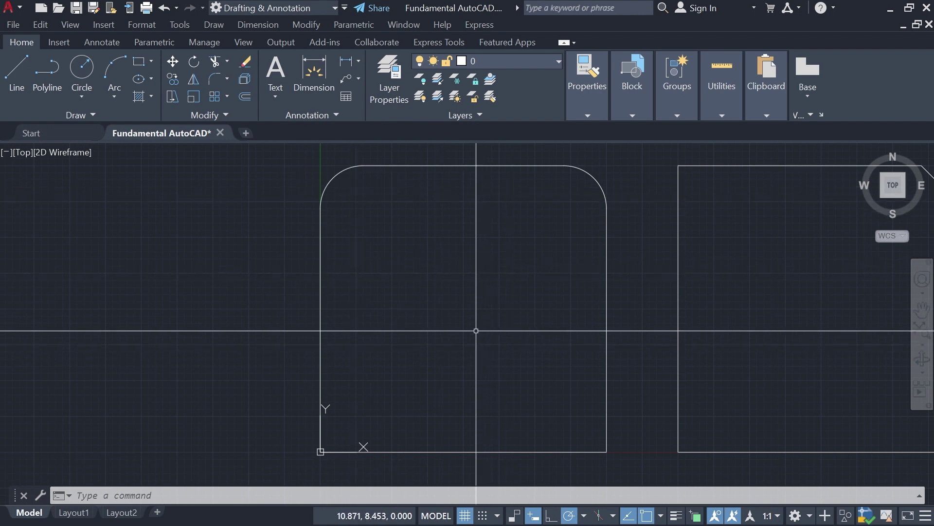
{"action": "type", "text": "f"}
{"action": "key", "text": "Return"}
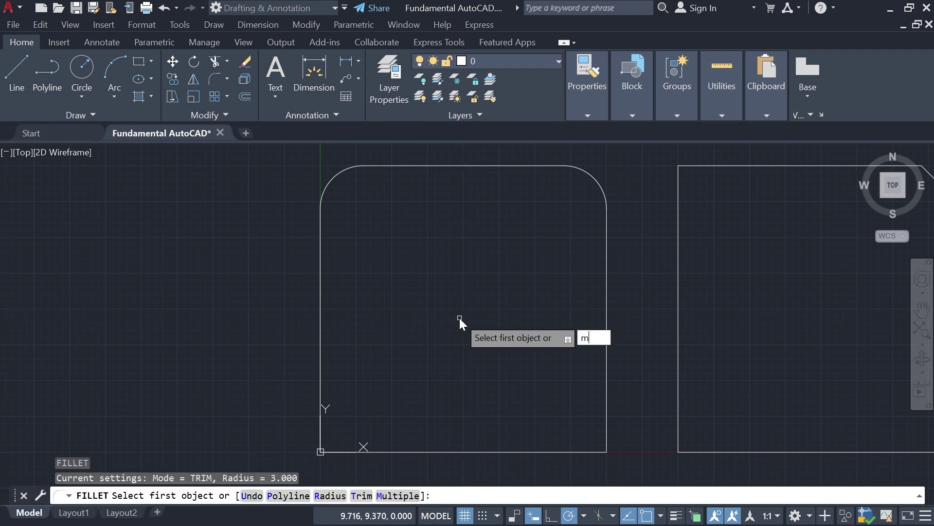
{"action": "type", "text": "m"}
{"action": "key", "text": "Return"}
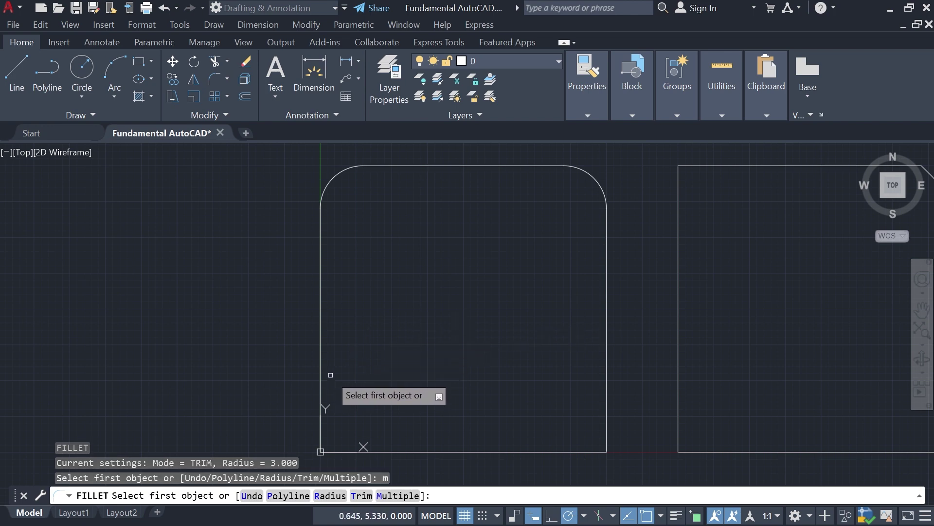
{"action": "middle_click_drag", "start_coordinate": [374, 384], "coordinate": [369, 379]}
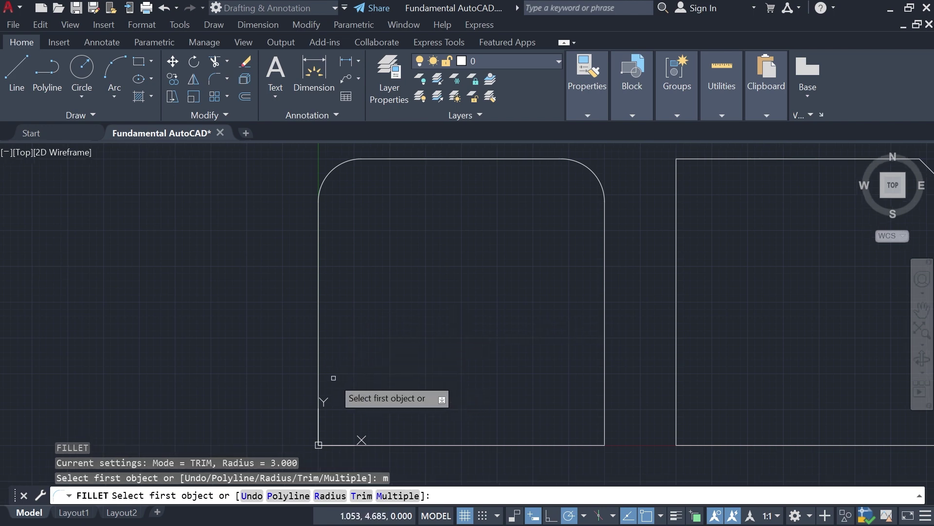
{"action": "left_click", "coordinate": [320, 385]}
{"action": "left_click", "coordinate": [370, 445]}
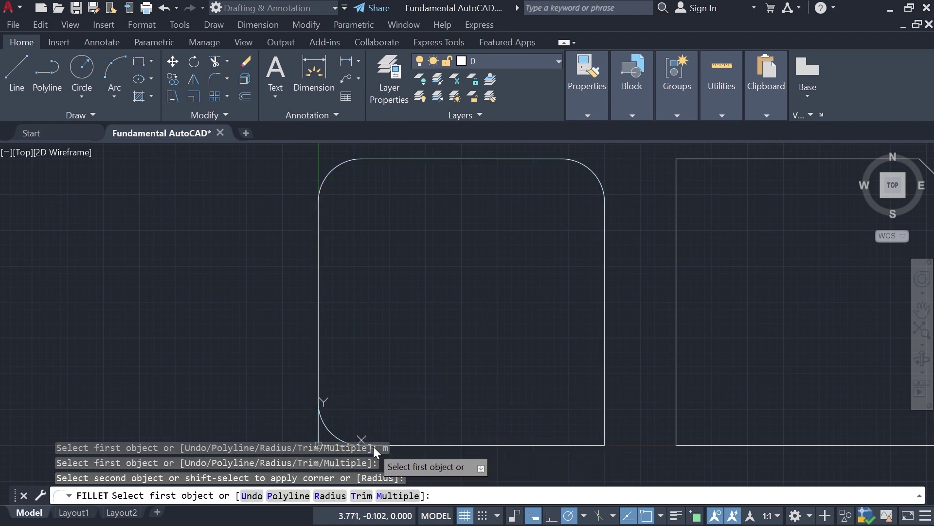
{"action": "left_click", "coordinate": [564, 444]}
{"action": "left_click", "coordinate": [604, 390]}
- Chamfer the upper-left corner of the second square with both distances set to 3
{"action": "middle_click_drag", "start_coordinate": [623, 349], "coordinate": [296, 354]}
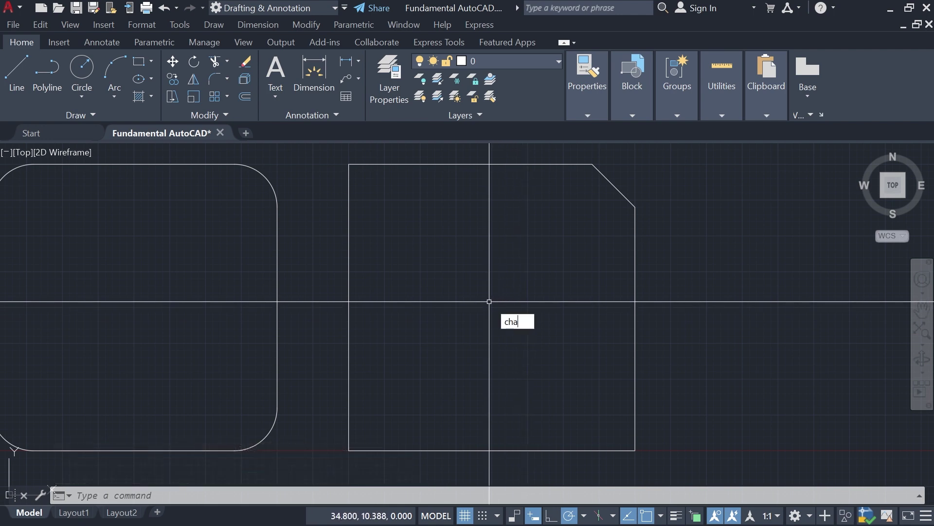
{"action": "key", "text": "Return"}
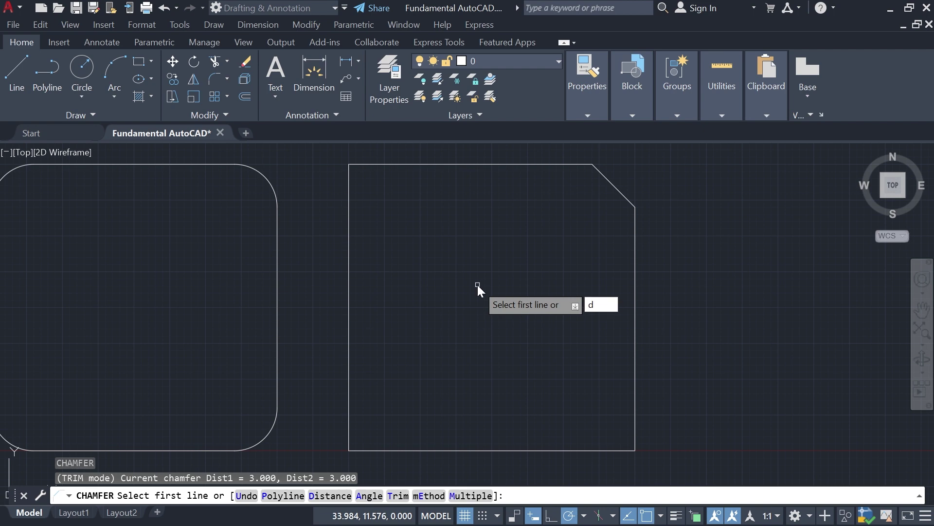
{"action": "key", "text": "Return"}
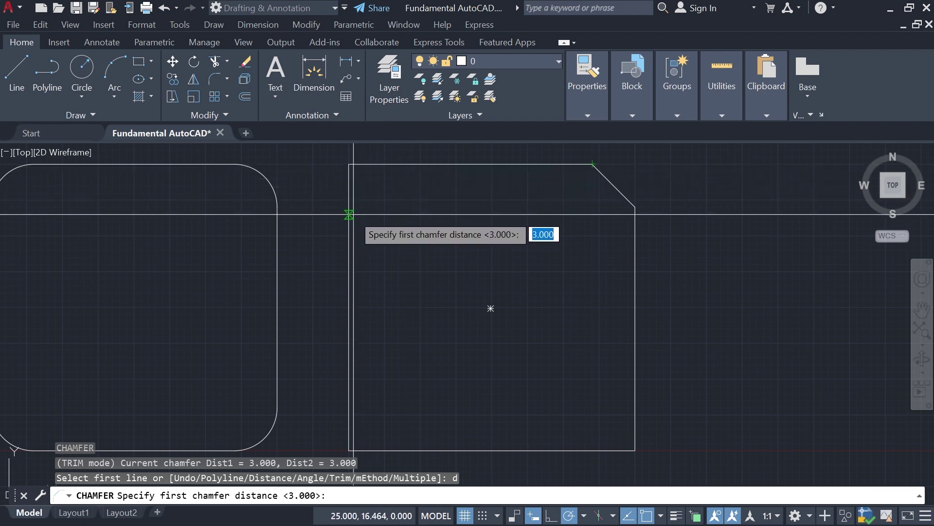
{"action": "key", "text": "Return"}
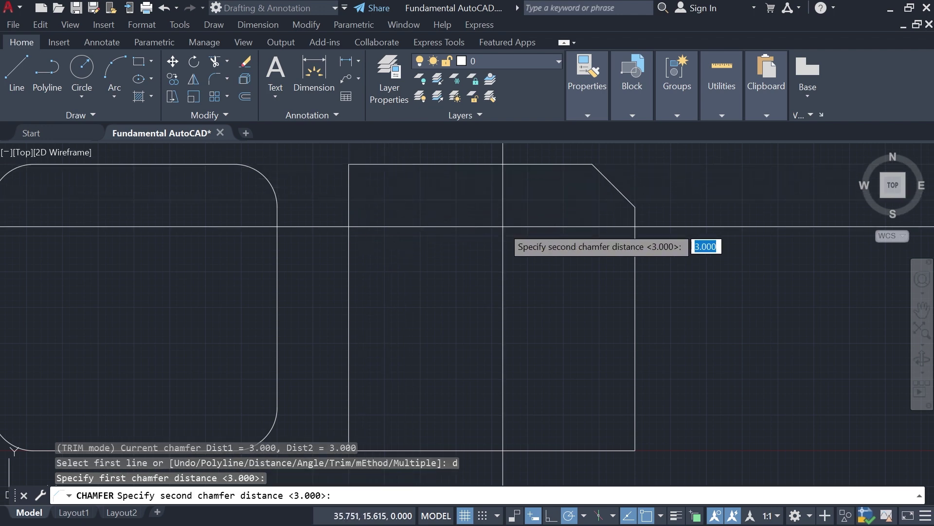
{"action": "key", "text": "Return"}
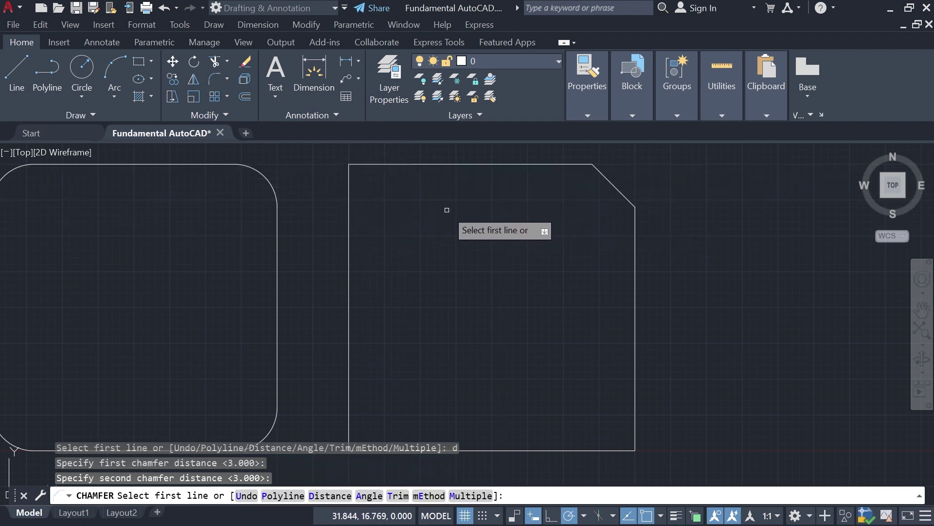
{"action": "left_click", "coordinate": [404, 165]}
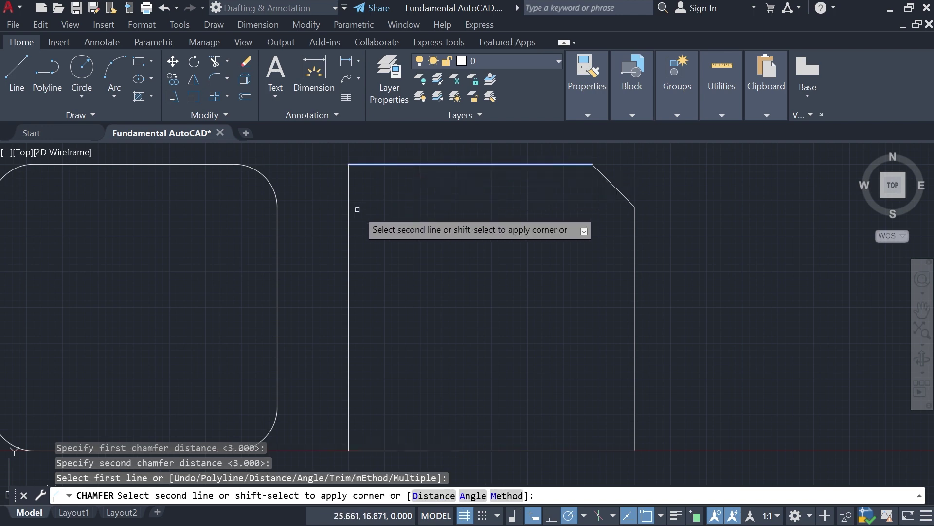
{"action": "left_click", "coordinate": [348, 218]}
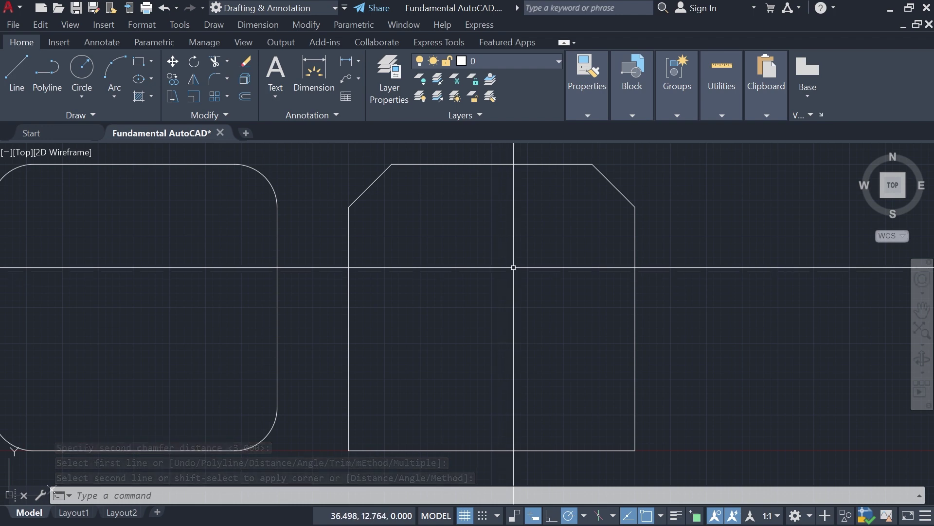
- Chamfer both lower corners of the second square in one command using the Multiple option, with both distances at 3
{"action": "key", "text": "Return"}
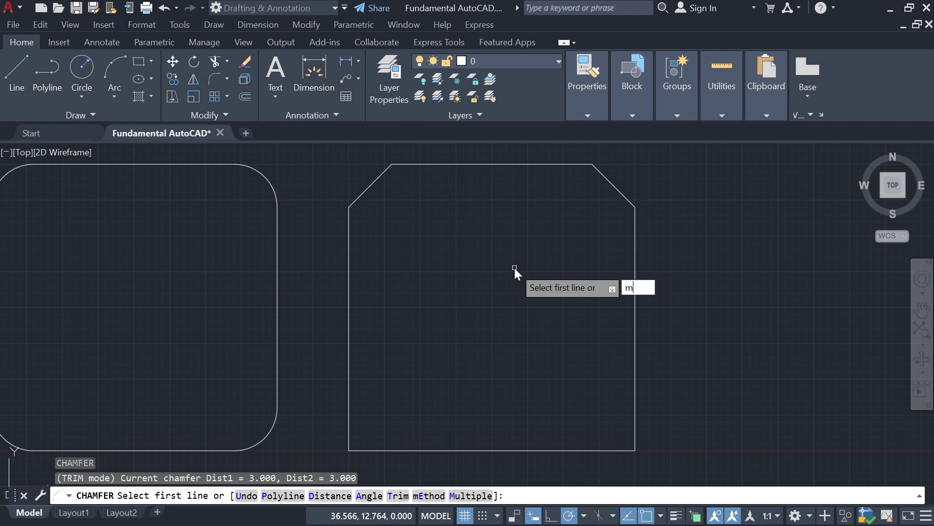
{"action": "type", "text": "m"}
{"action": "key", "text": "Return"}
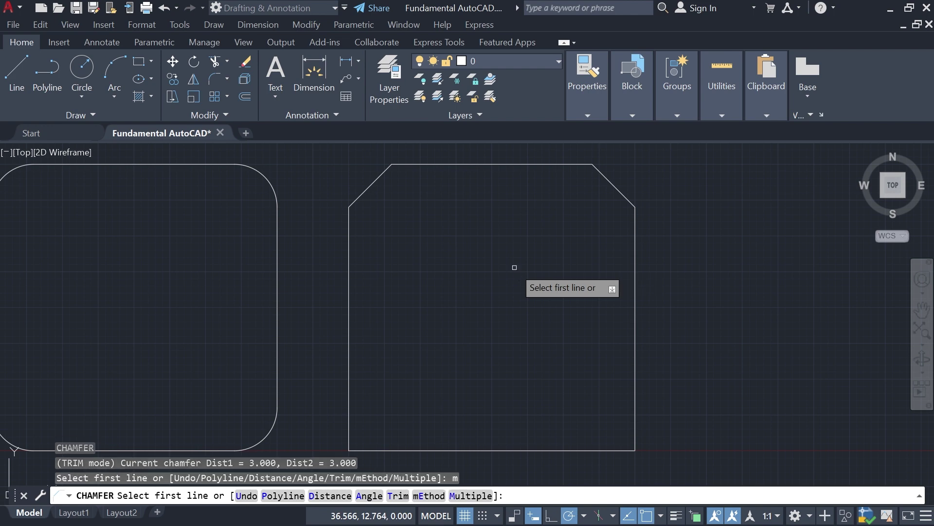
{"action": "left_click", "coordinate": [349, 403]}
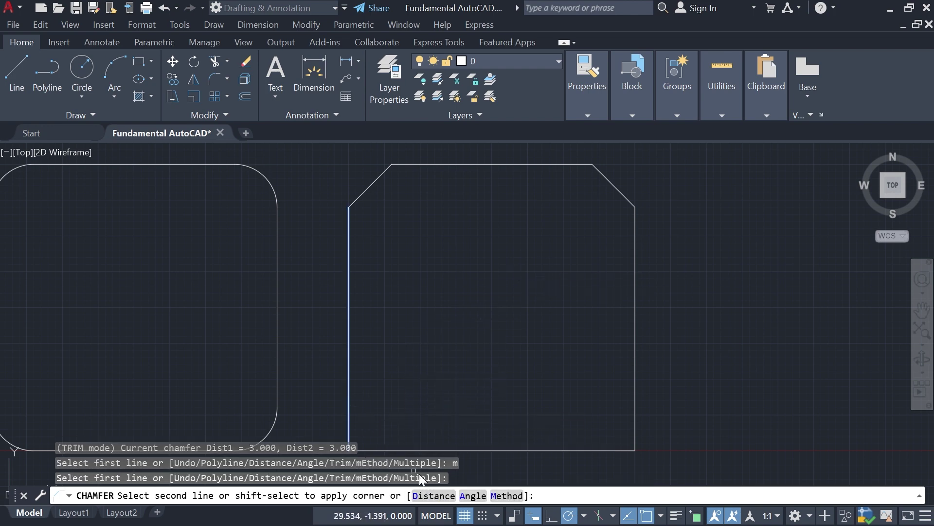
{"action": "left_click", "coordinate": [428, 449]}
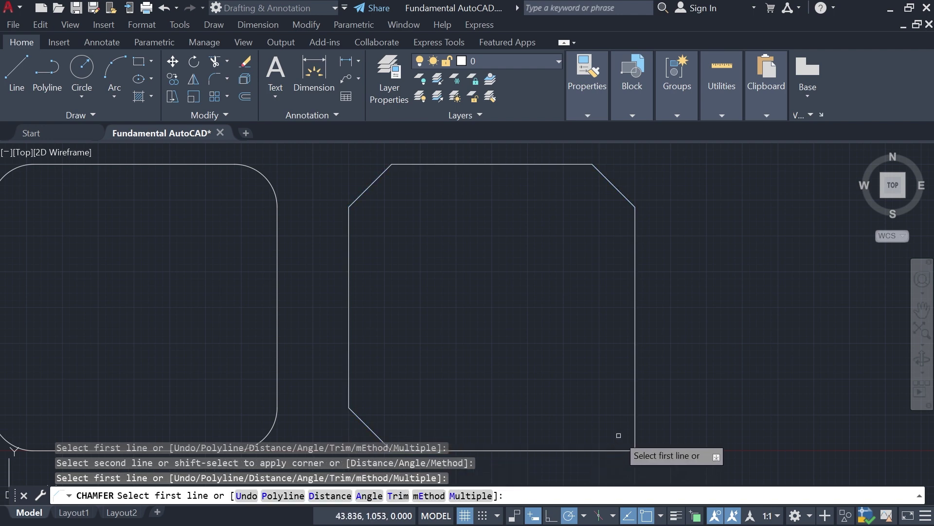
{"action": "left_click", "coordinate": [608, 449]}
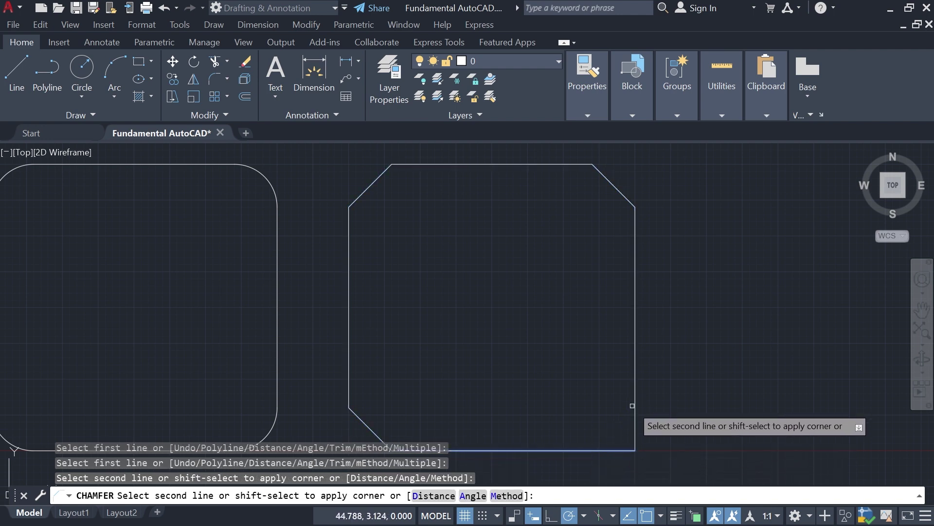
{"action": "left_click", "coordinate": [635, 396]}
{"action": "scroll", "coordinate": [418, 304], "scroll_direction": "down", "scroll_amount": 2}
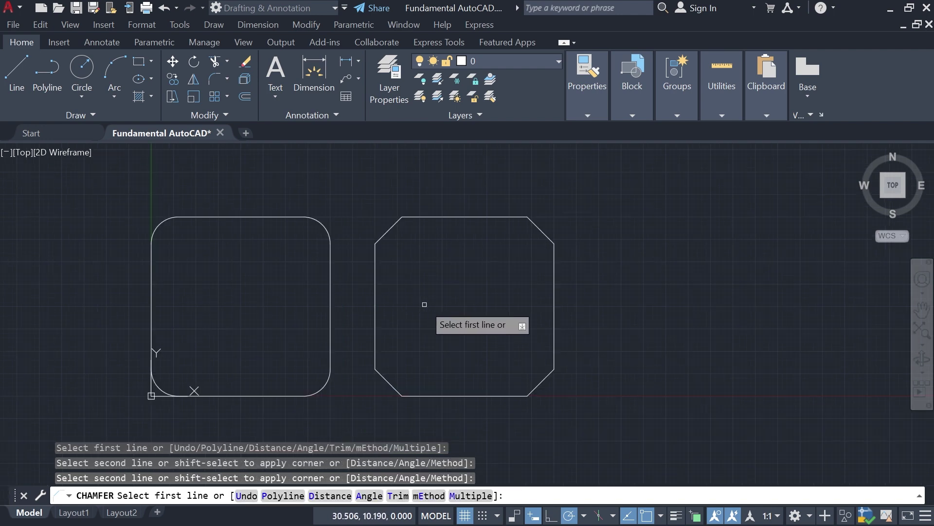
{"action": "middle_click_drag", "start_coordinate": [310, 314], "coordinate": [405, 315]}
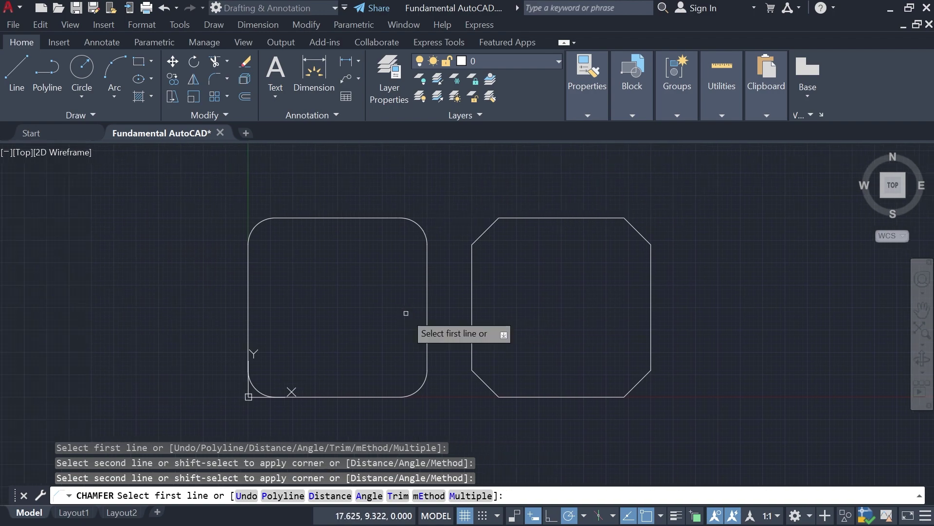